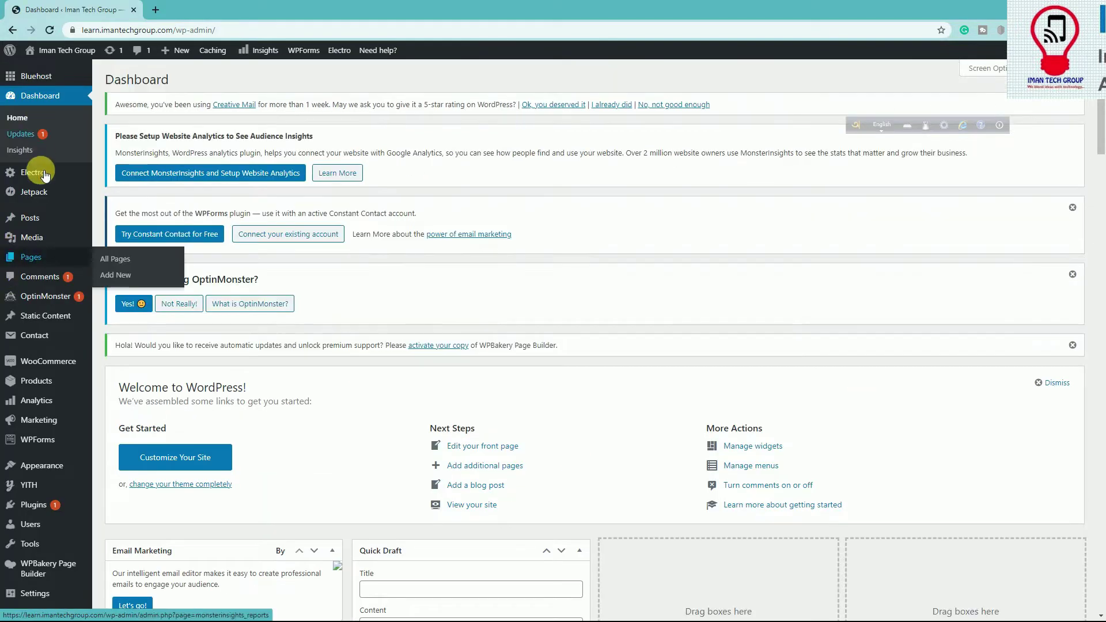
# Step: Create a new page titled "Homepage" and publish it
pyautogui.moveTo(23, 259)
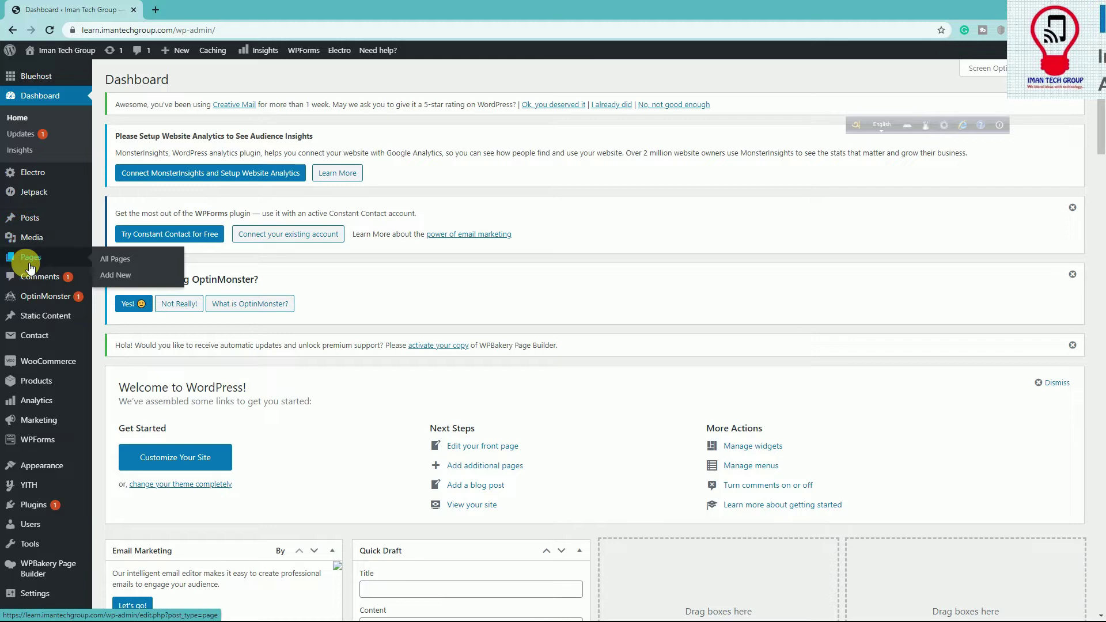
pyautogui.click(115, 280)
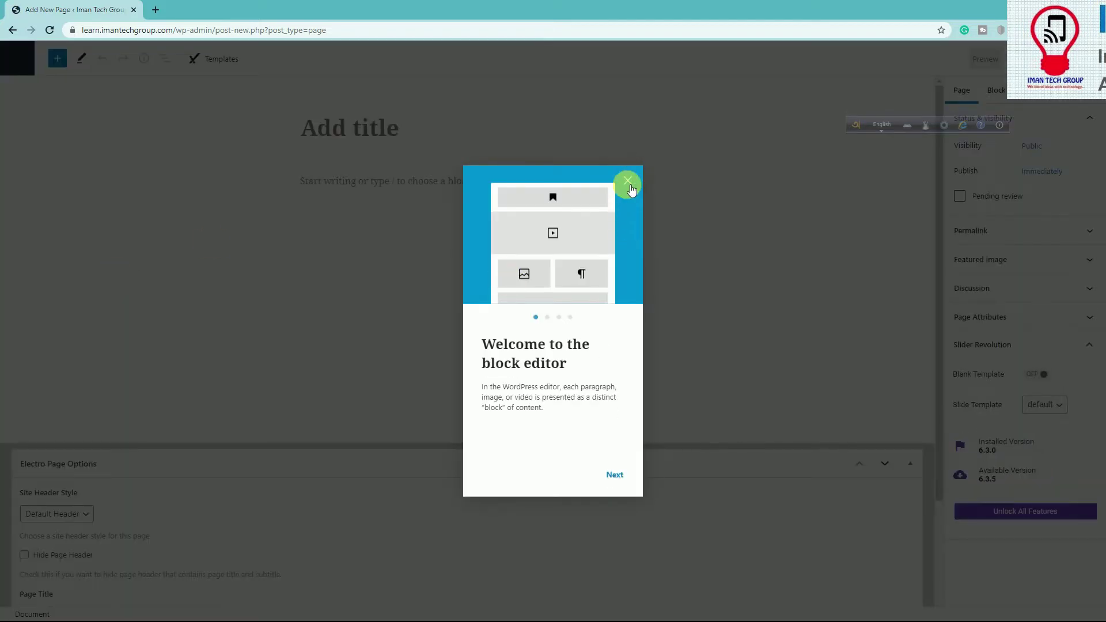
pyautogui.click(628, 181)
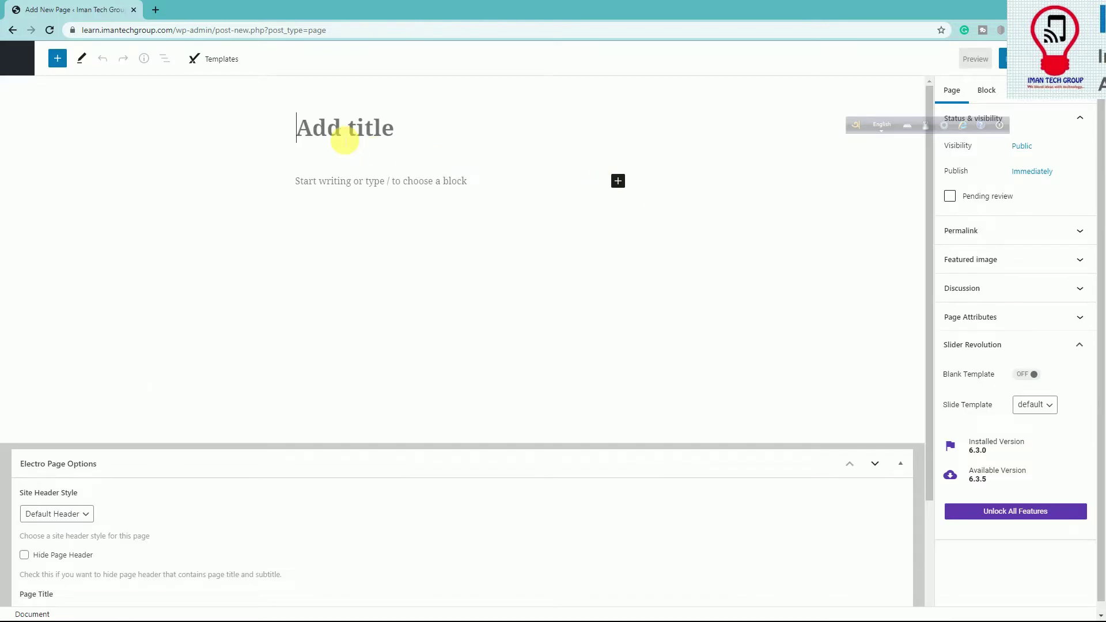
pyautogui.write('H')
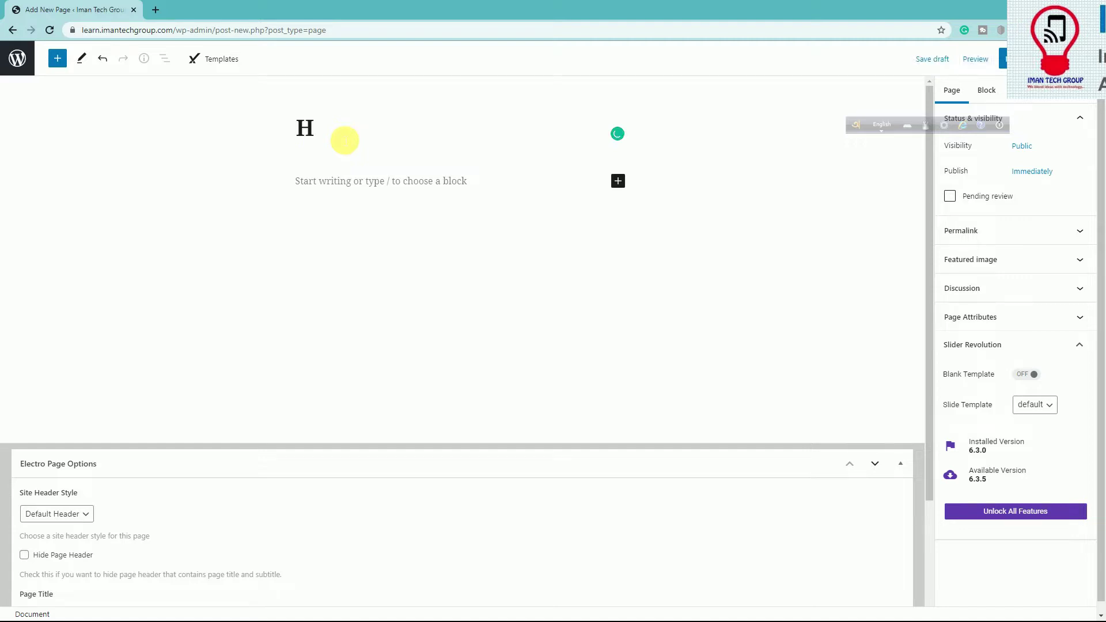
pyautogui.write('omepage')
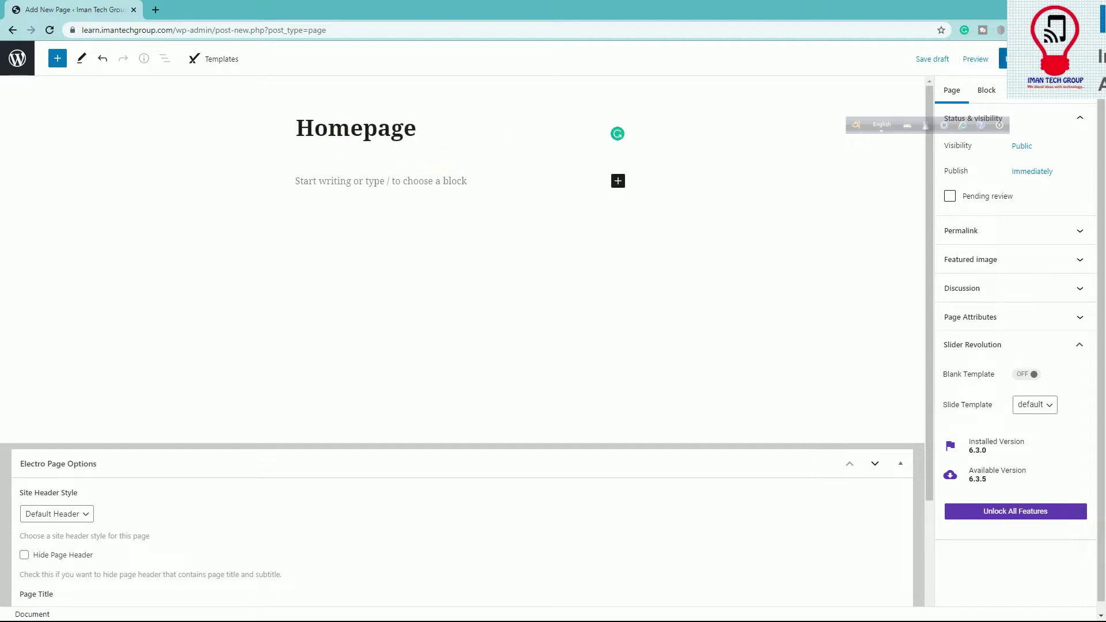
pyautogui.click(1003, 59)
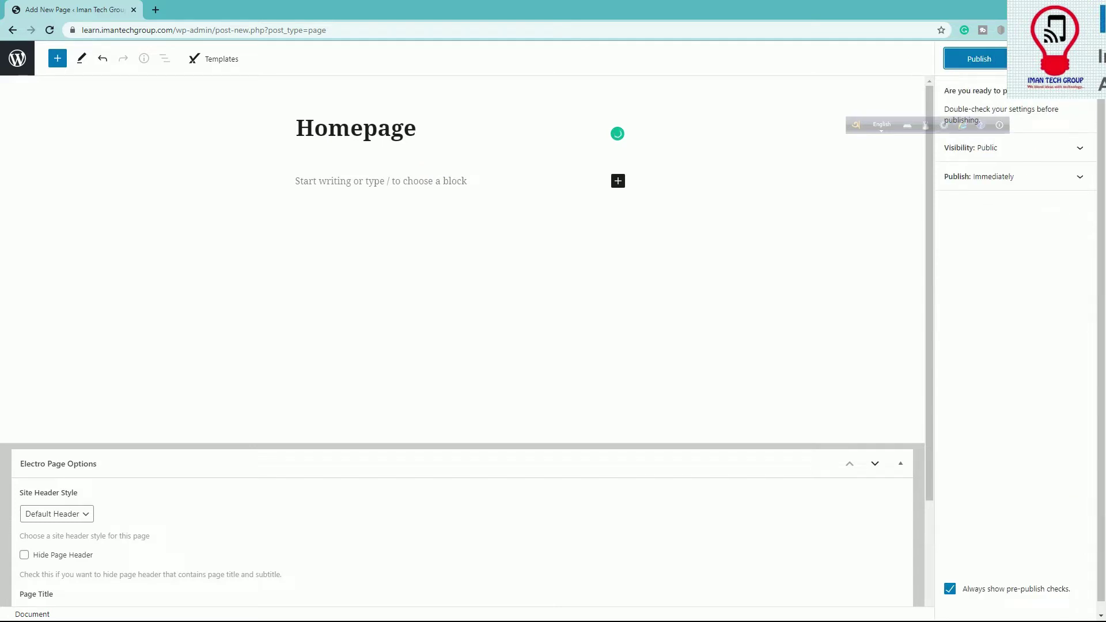
pyautogui.click(977, 58)
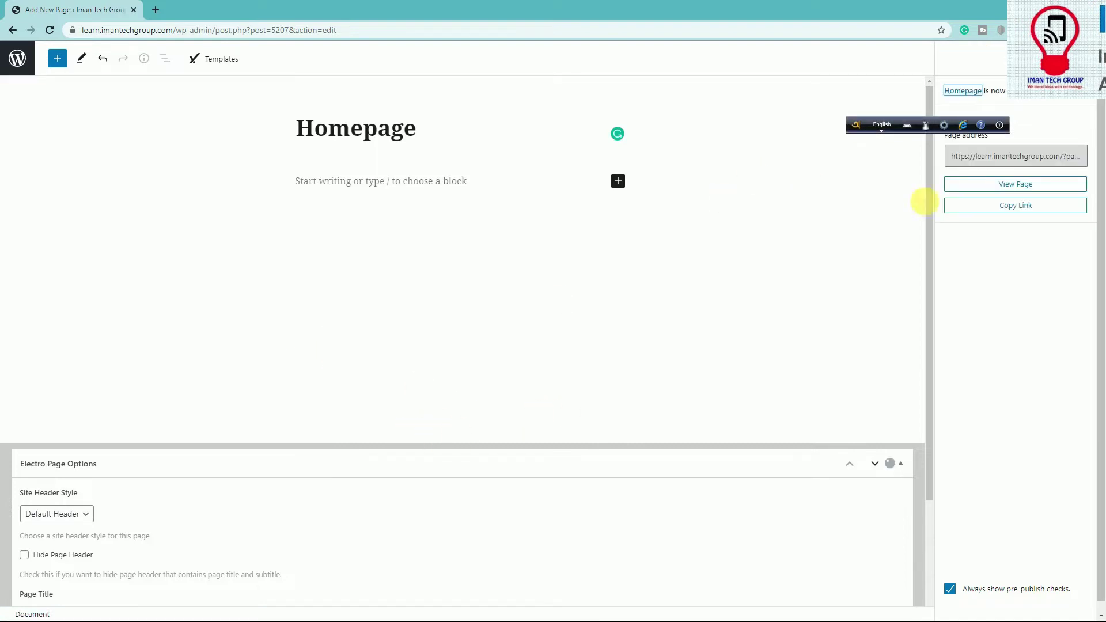
# Step: Open the published Homepage in a new tab and compare its layout and title with the Electro page options in the editor
pyautogui.rightClick(1012, 184)
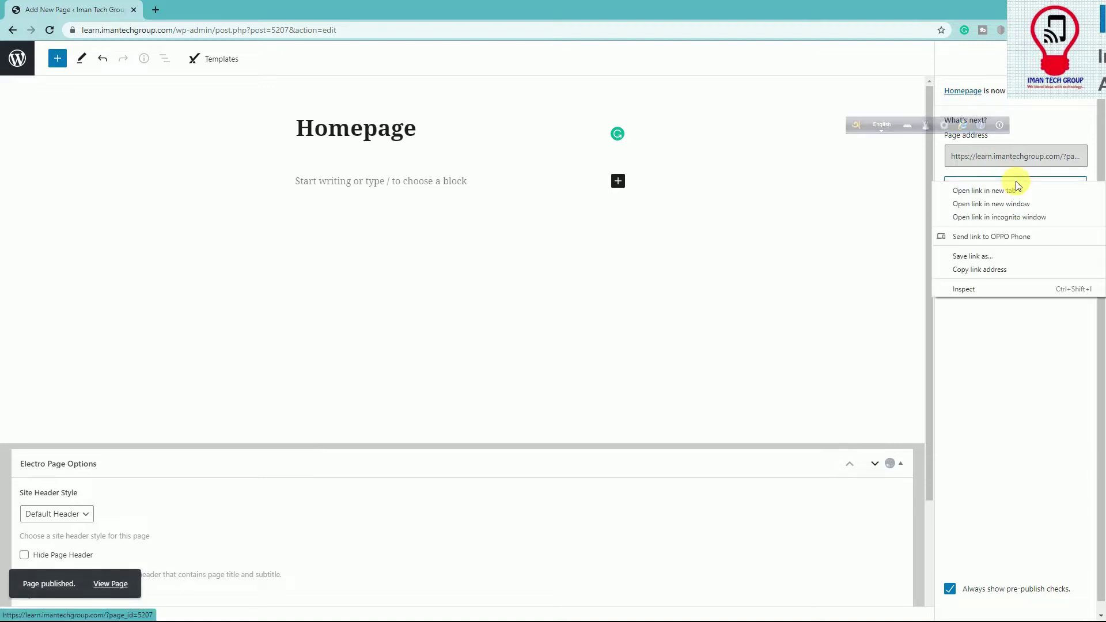
pyautogui.click(1013, 190)
pyautogui.click(210, 7)
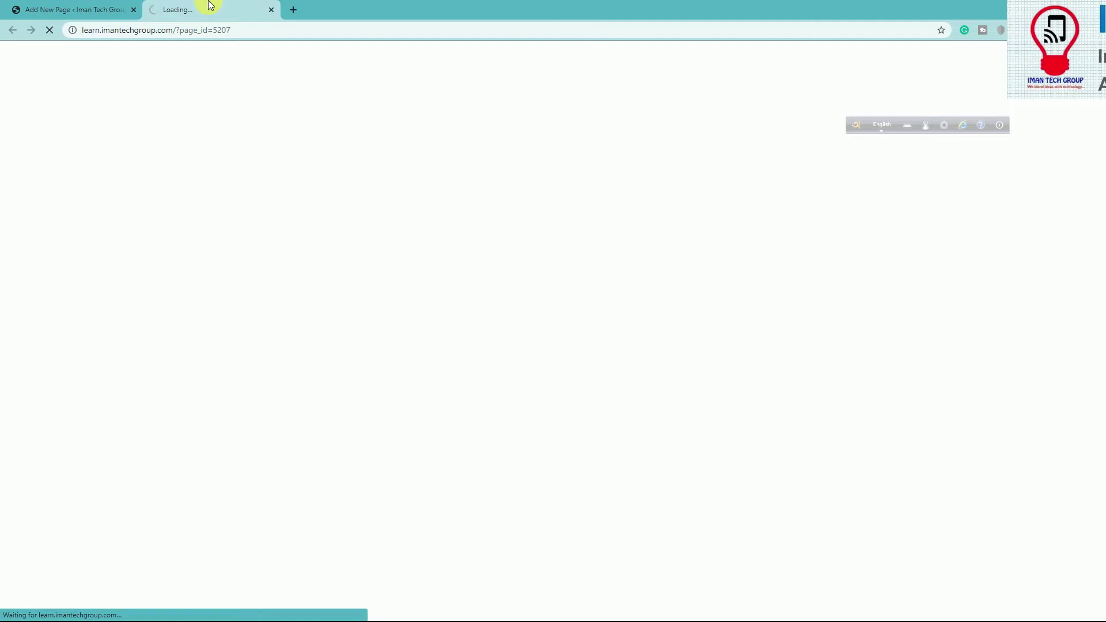
pyautogui.click(67, 5)
pyautogui.scroll(-3, 242, 443)
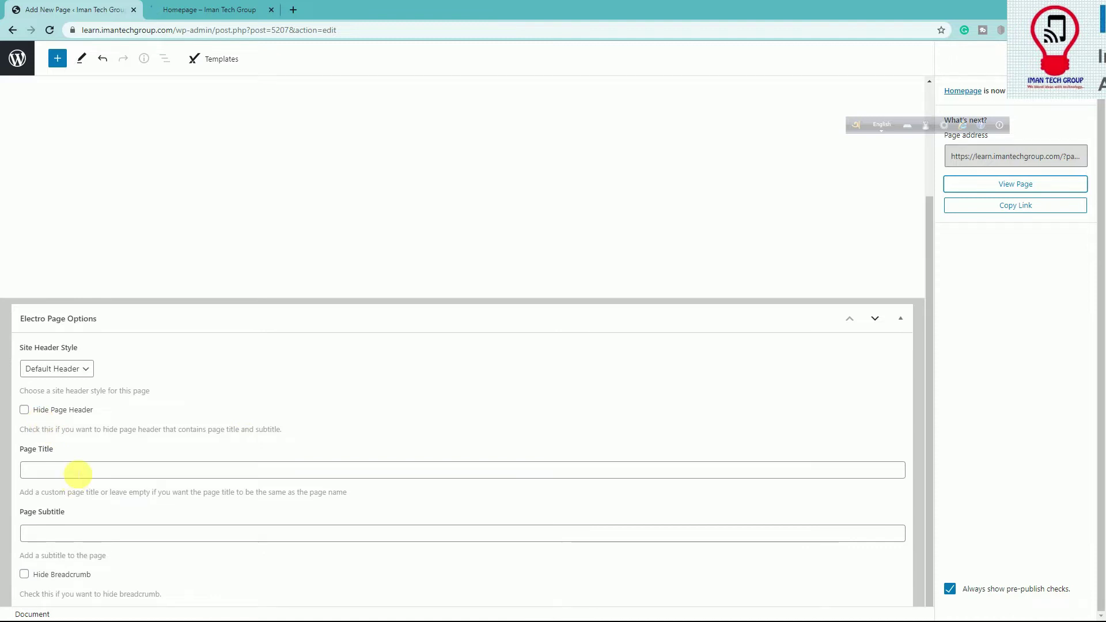
pyautogui.scroll(3, 132, 475)
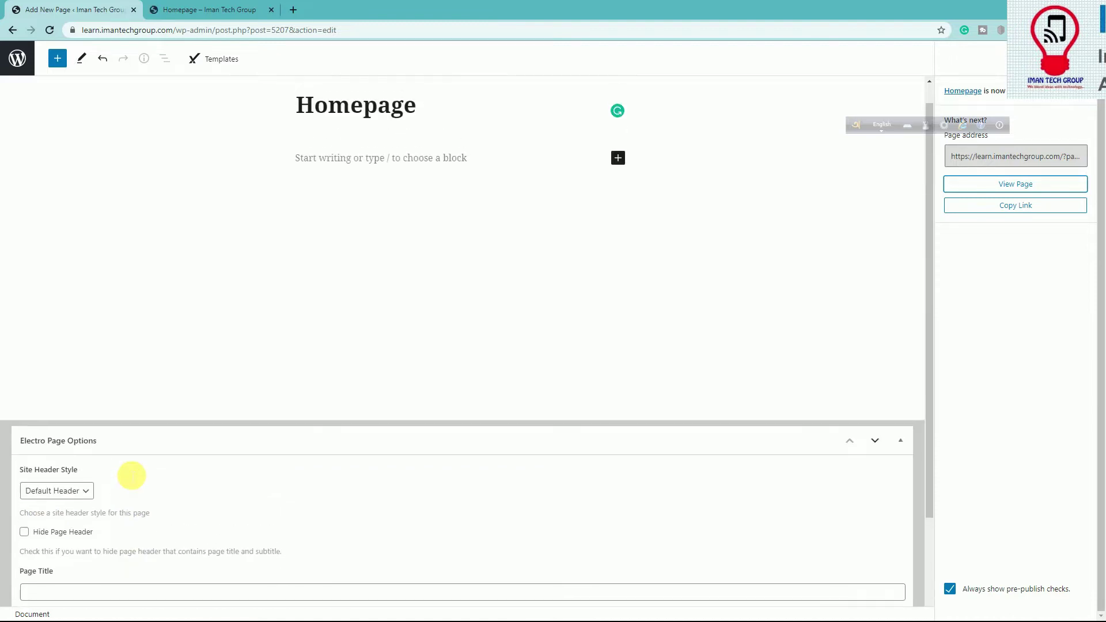
pyautogui.click(234, 7)
pyautogui.scroll(-1, 507, 230)
pyautogui.scroll(1, 508, 230)
pyautogui.doubleClick(480, 222)
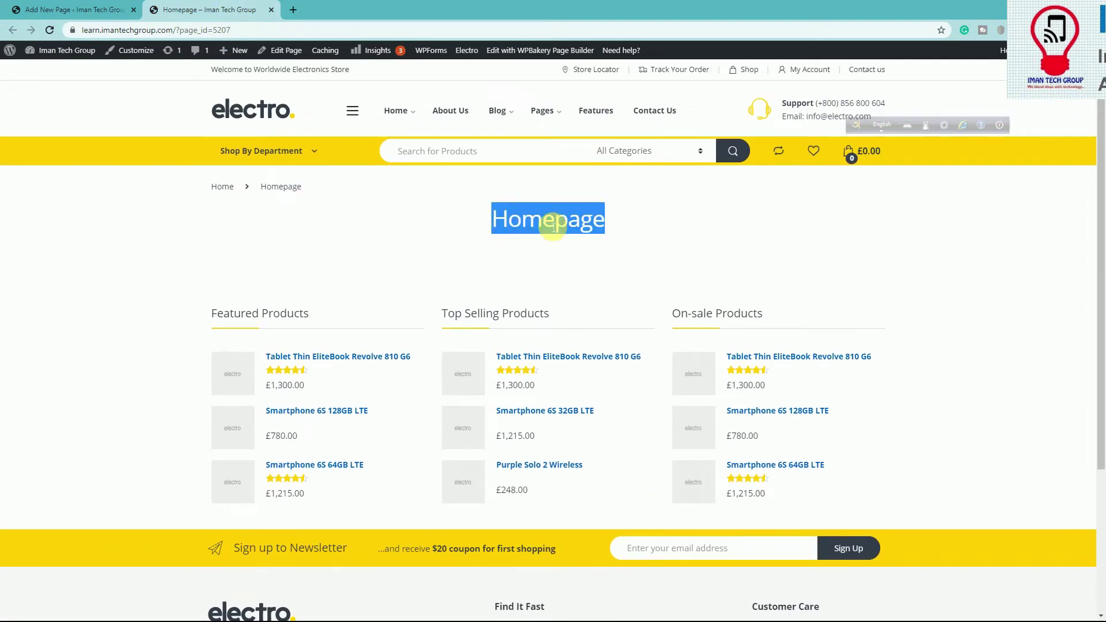
pyautogui.click(97, 14)
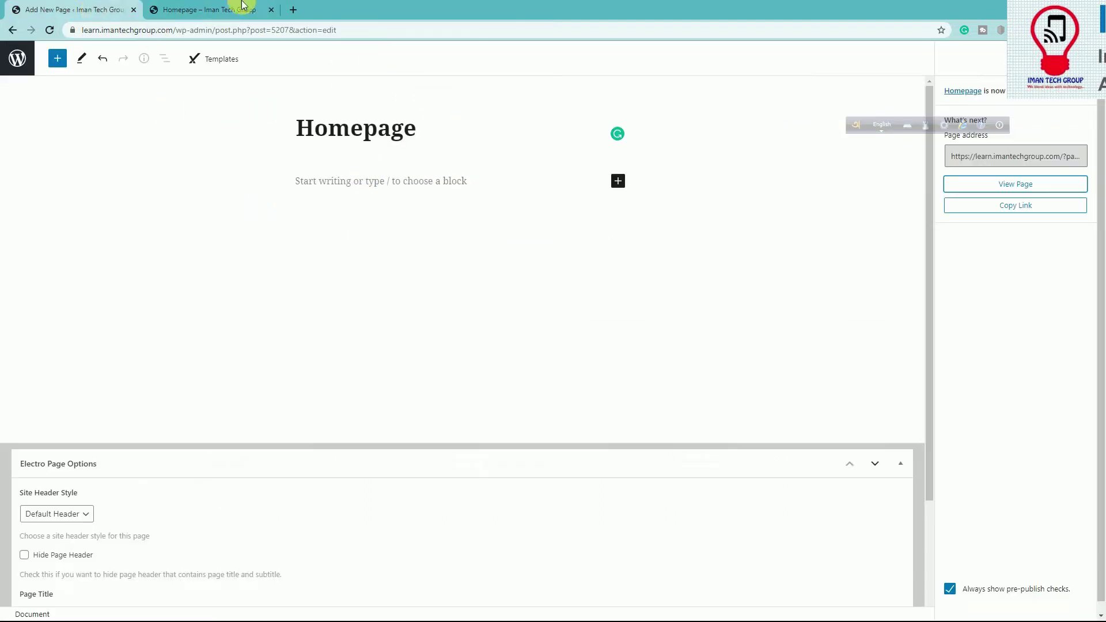
# Step: Open the published Homepage for editing with WPBakery Page Builder and dismiss the Add Elements hint
pyautogui.click(212, 9)
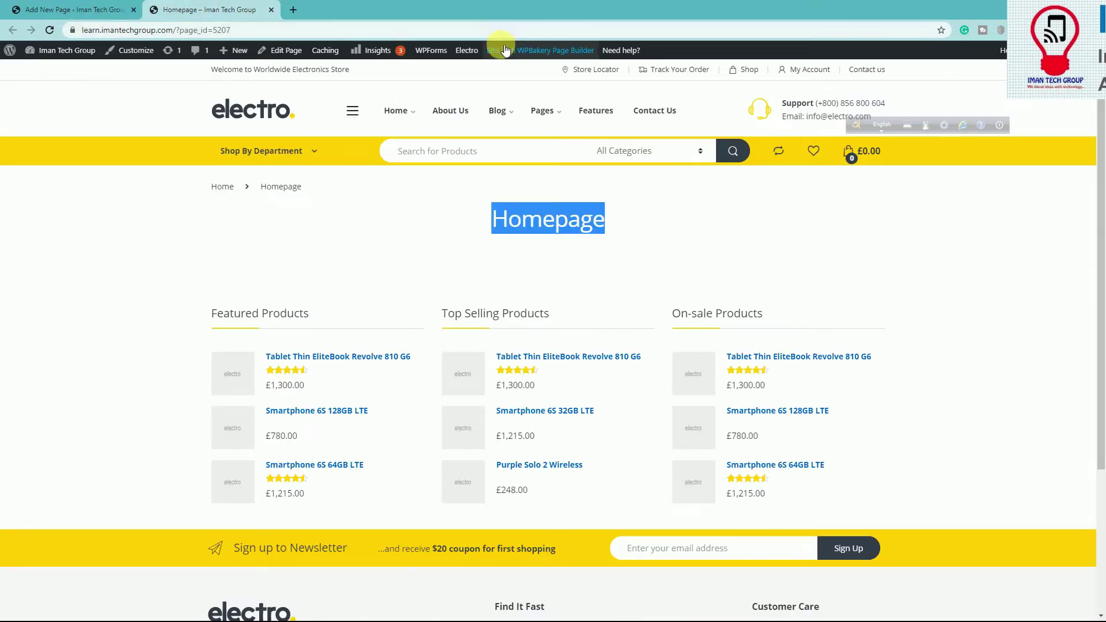
pyautogui.click(568, 57)
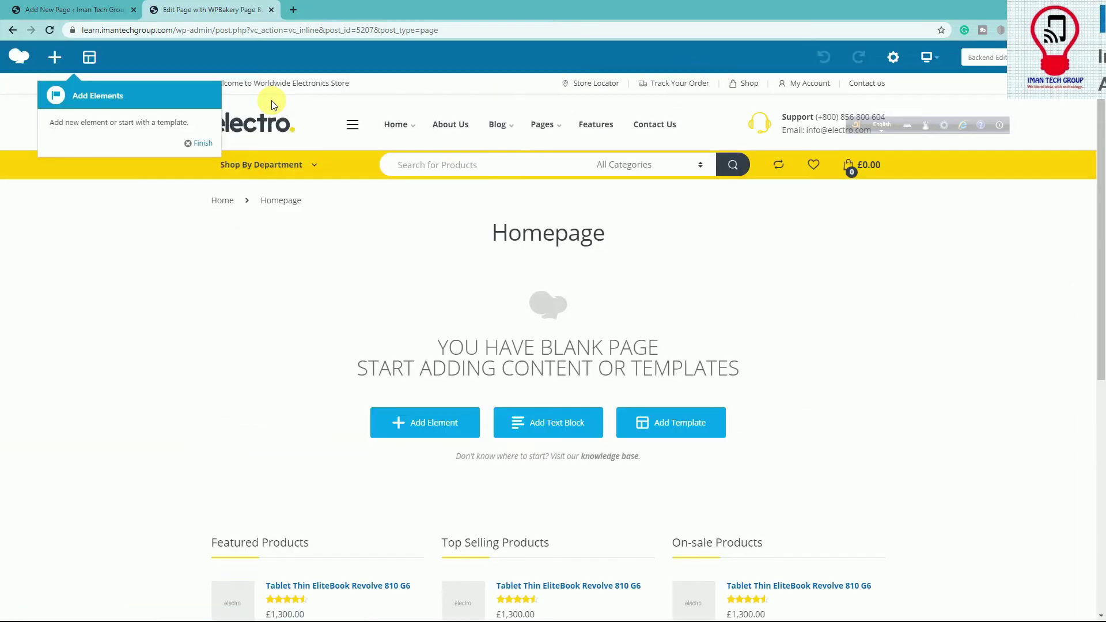
pyautogui.scroll(-1, 364, 310)
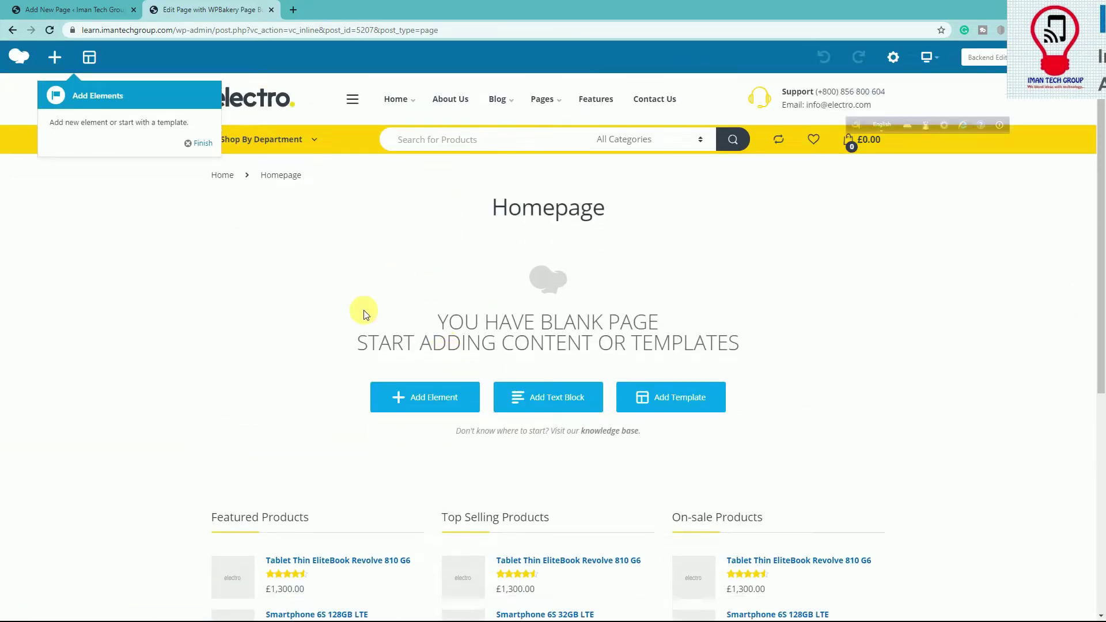
pyautogui.click(195, 144)
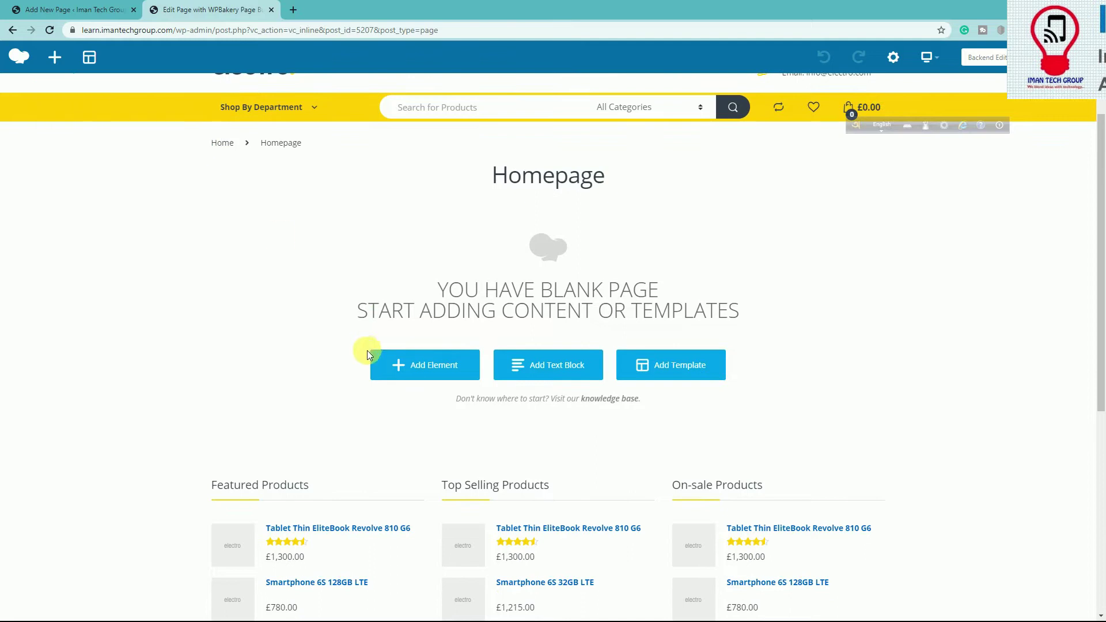
# Step: Add a Row element to the blank page and dismiss the Rows and Columns hint
pyautogui.click(406, 375)
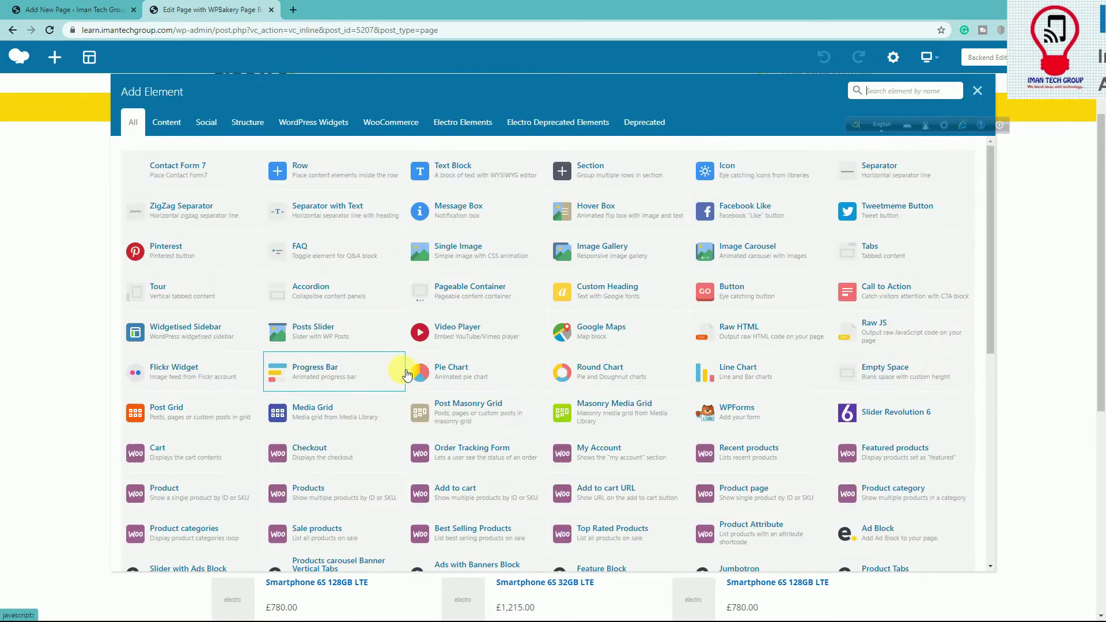
pyautogui.click(324, 171)
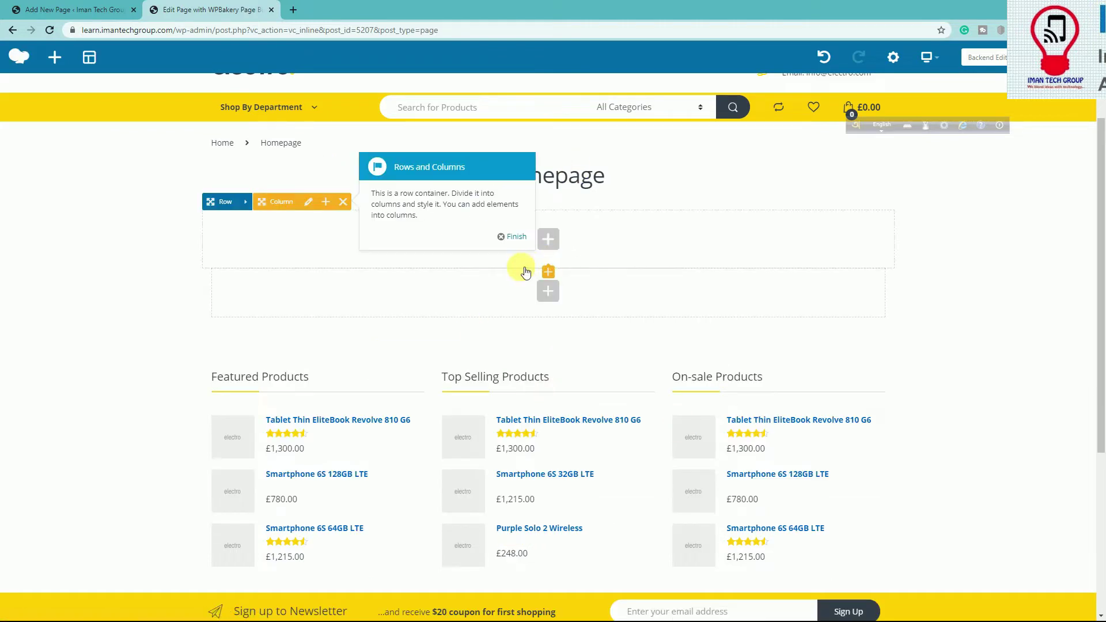
pyautogui.click(516, 237)
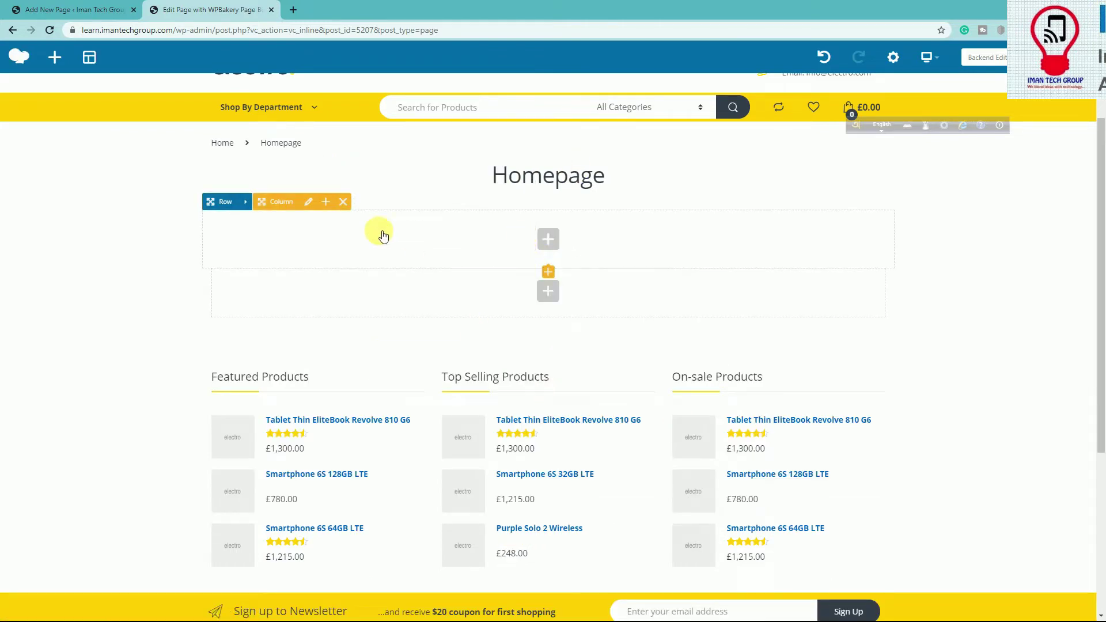
# Step: Find the Image Carousel element by searching "im" and add it to the new row
pyautogui.click(549, 240)
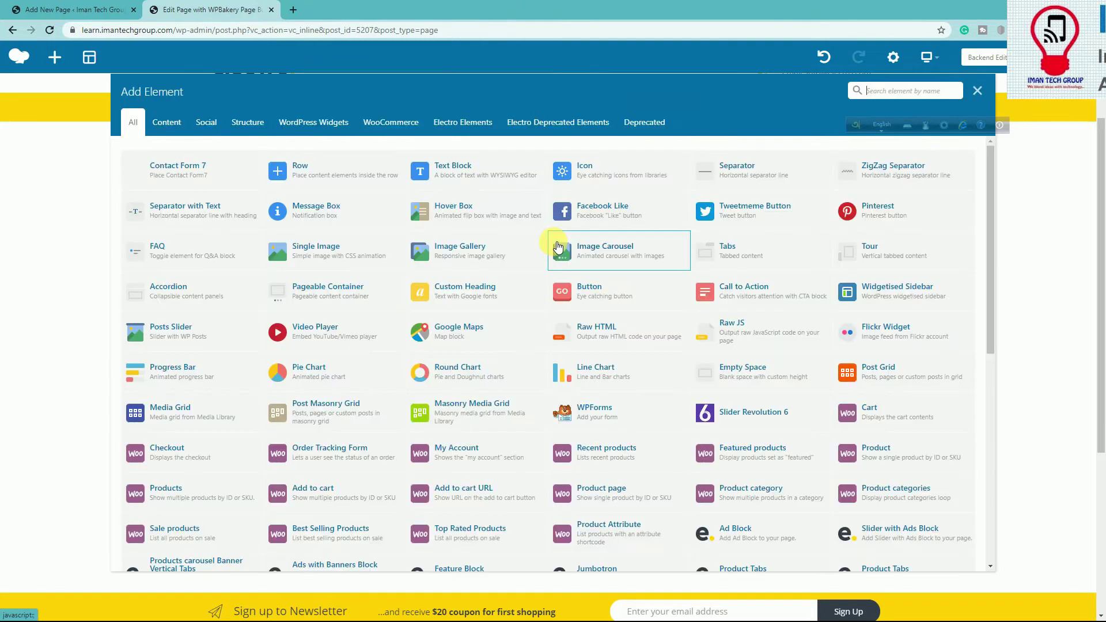
pyautogui.click(903, 92)
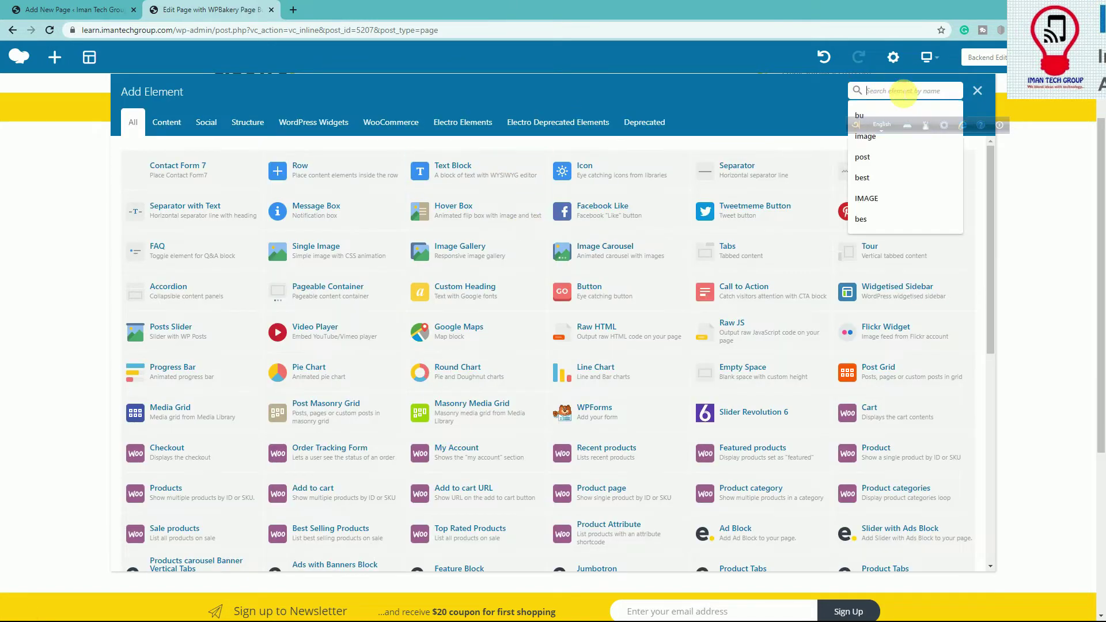
pyautogui.write('im')
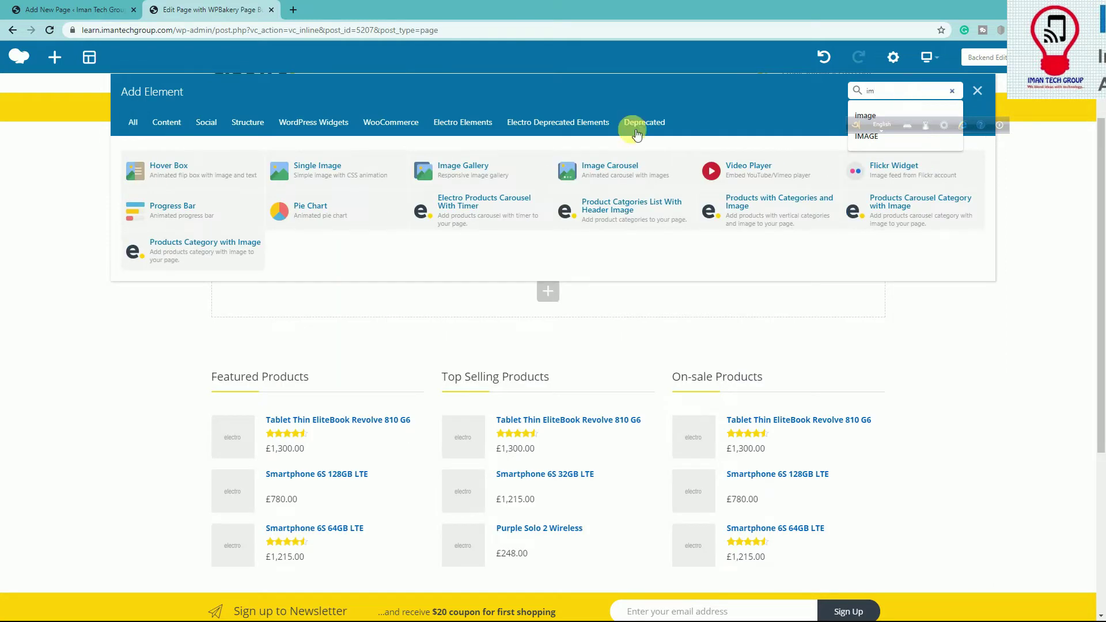
pyautogui.click(625, 167)
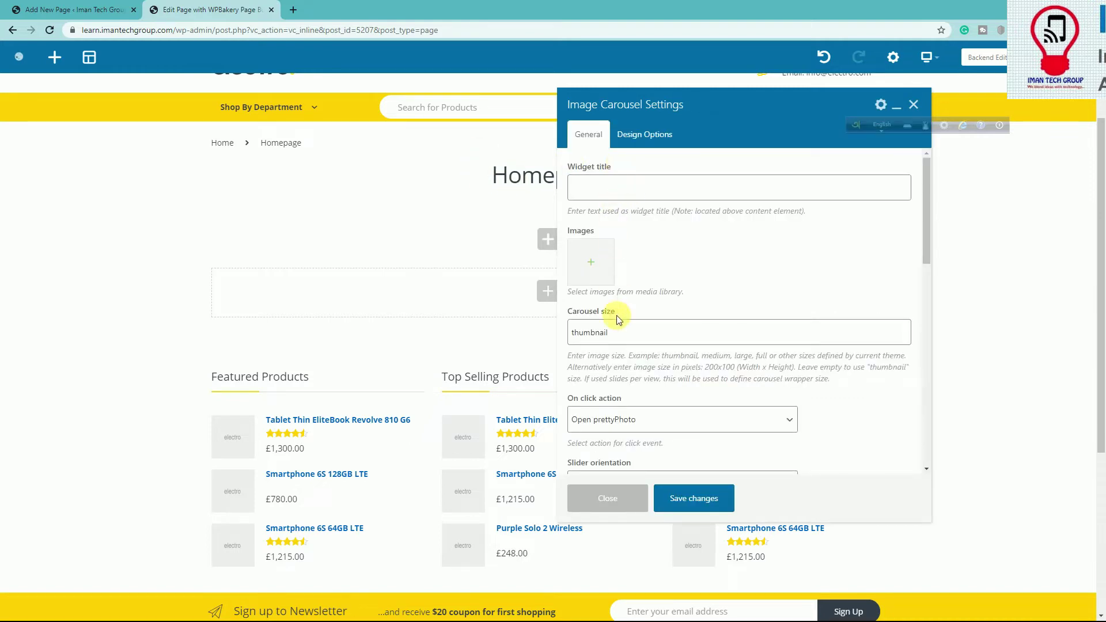
# Step: Set the image carousel's size to 1280x500
pyautogui.doubleClick(605, 333)
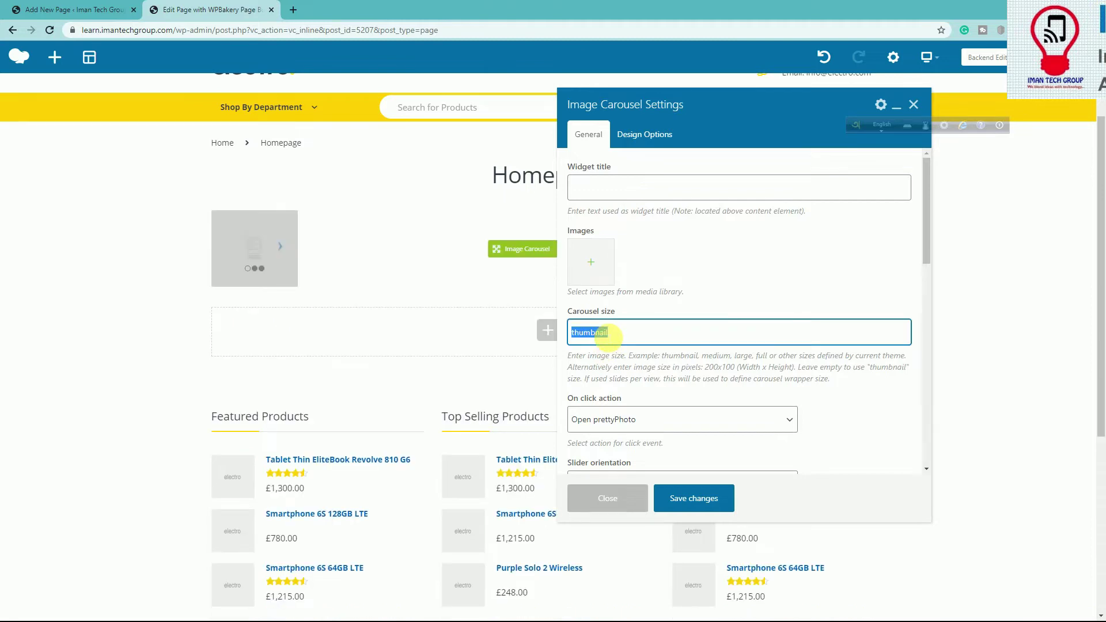
pyautogui.write('280')
pyautogui.write('1280x')
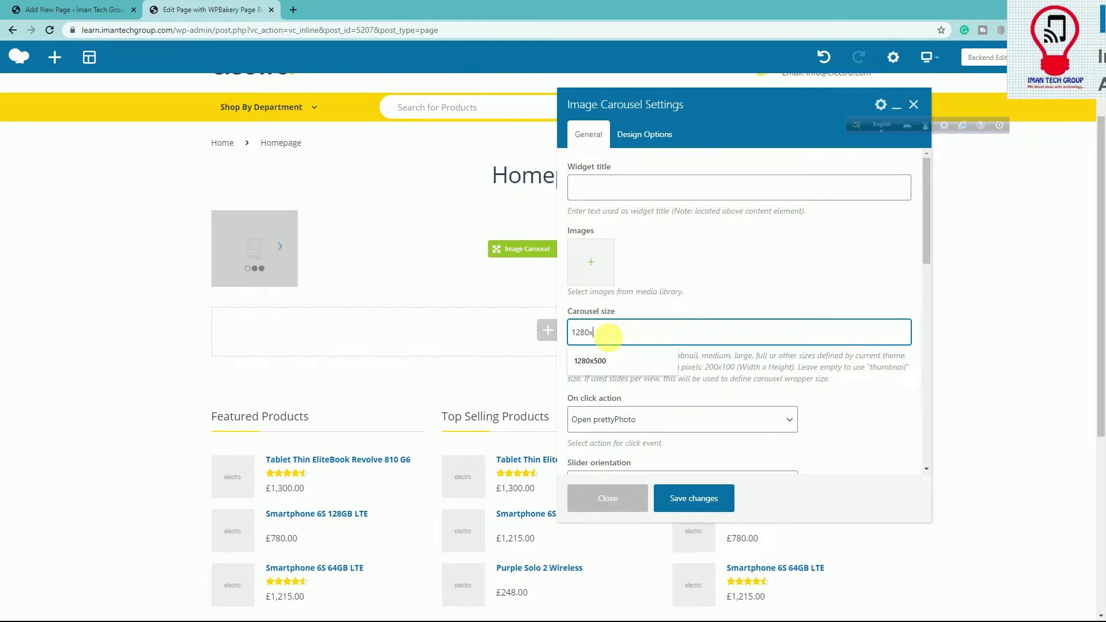
pyautogui.write('500')
pyautogui.click(632, 383)
# Step: Enable slider autoplay for the image carousel
pyautogui.scroll(-3, 692, 369)
pyautogui.scroll(-4, 692, 383)
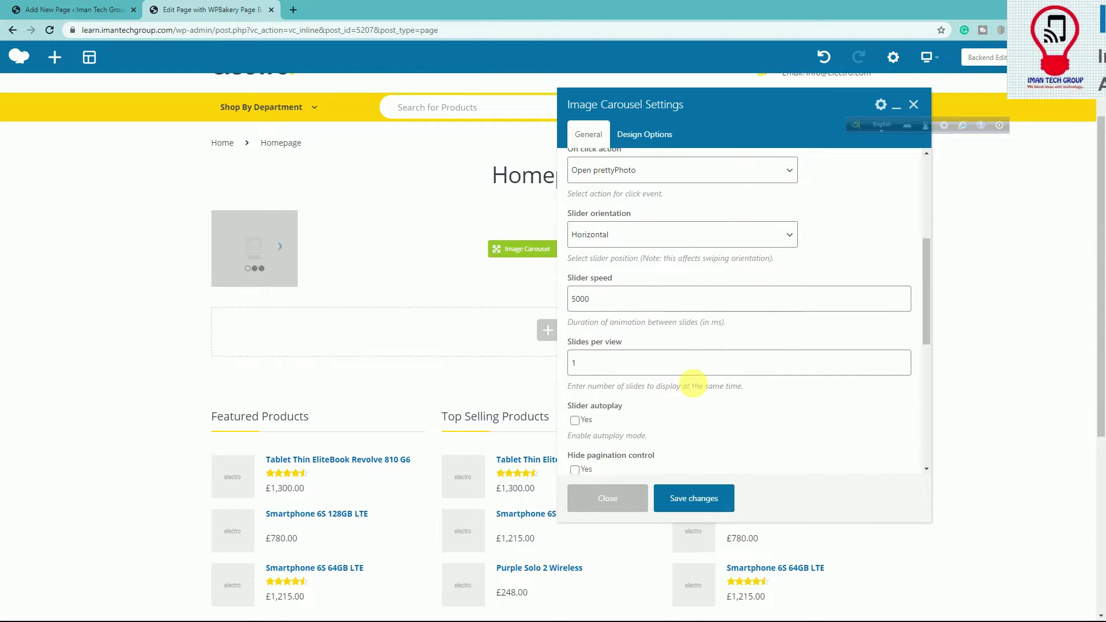
pyautogui.click(583, 269)
pyautogui.scroll(-2, 584, 271)
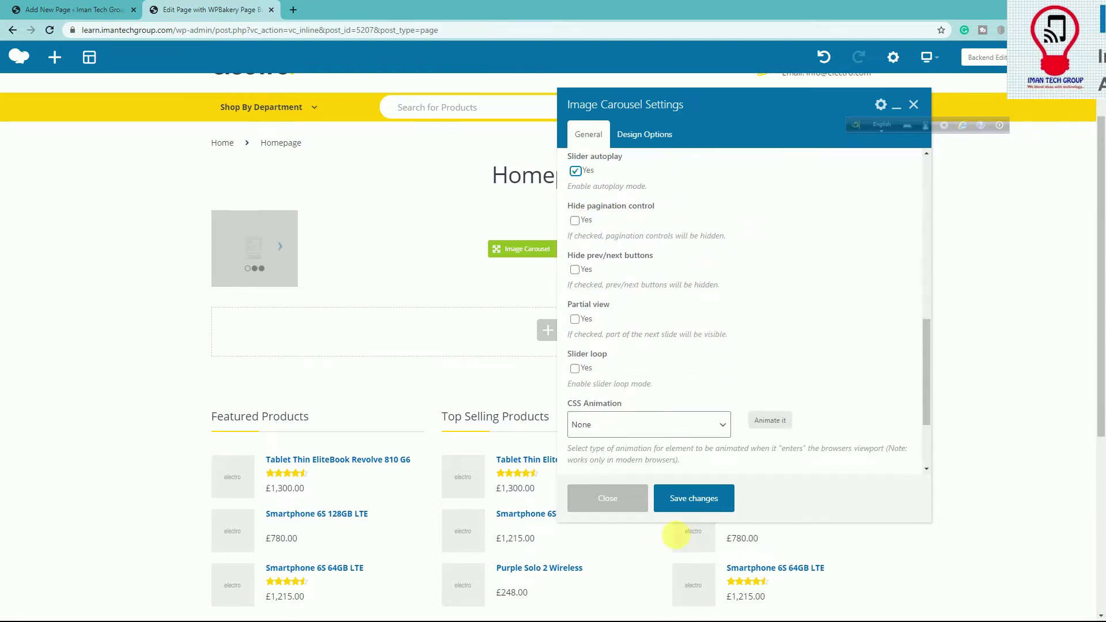
# Step: Add the orange book image and enjoy-your-life2.jpg from the media library to the carousel, then save and close its settings
pyautogui.scroll(10, 679, 275)
pyautogui.scroll(2, 678, 275)
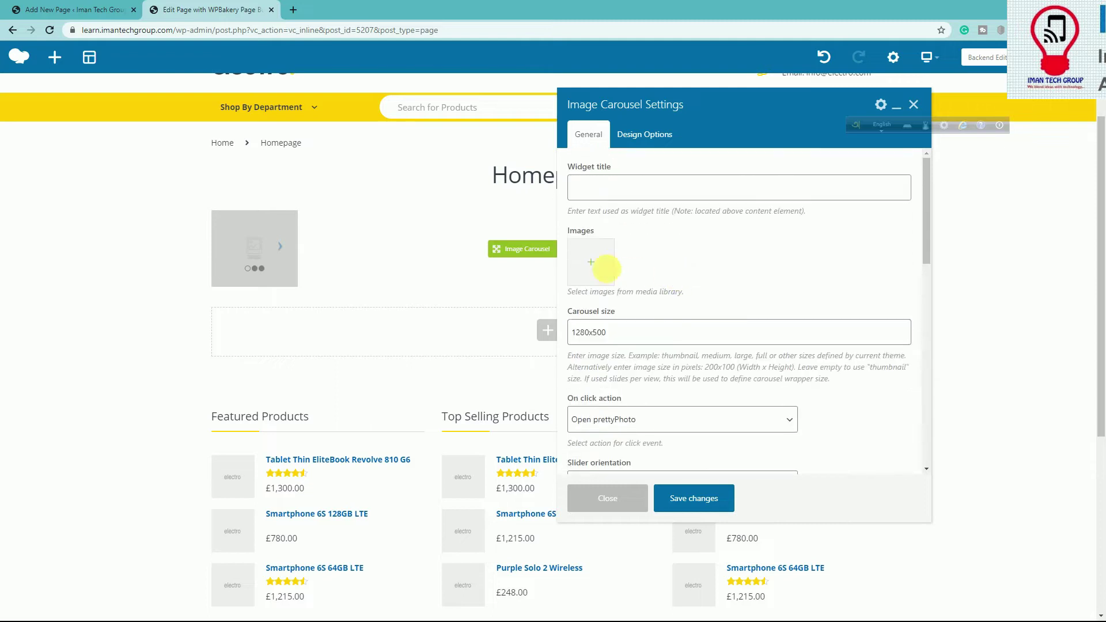
pyautogui.click(582, 267)
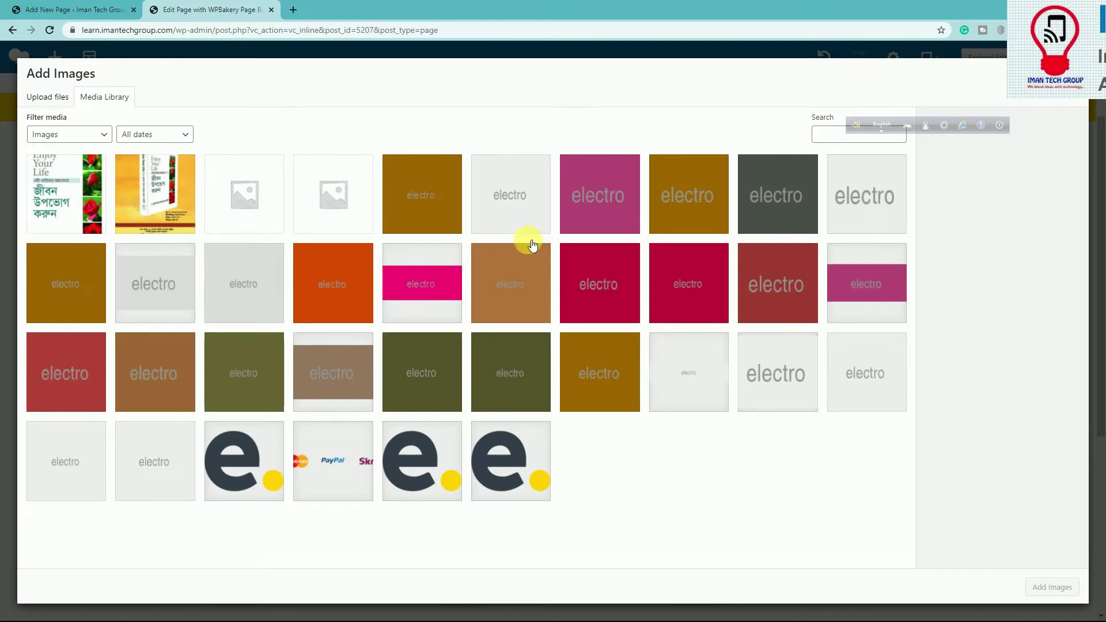
pyautogui.click(189, 223)
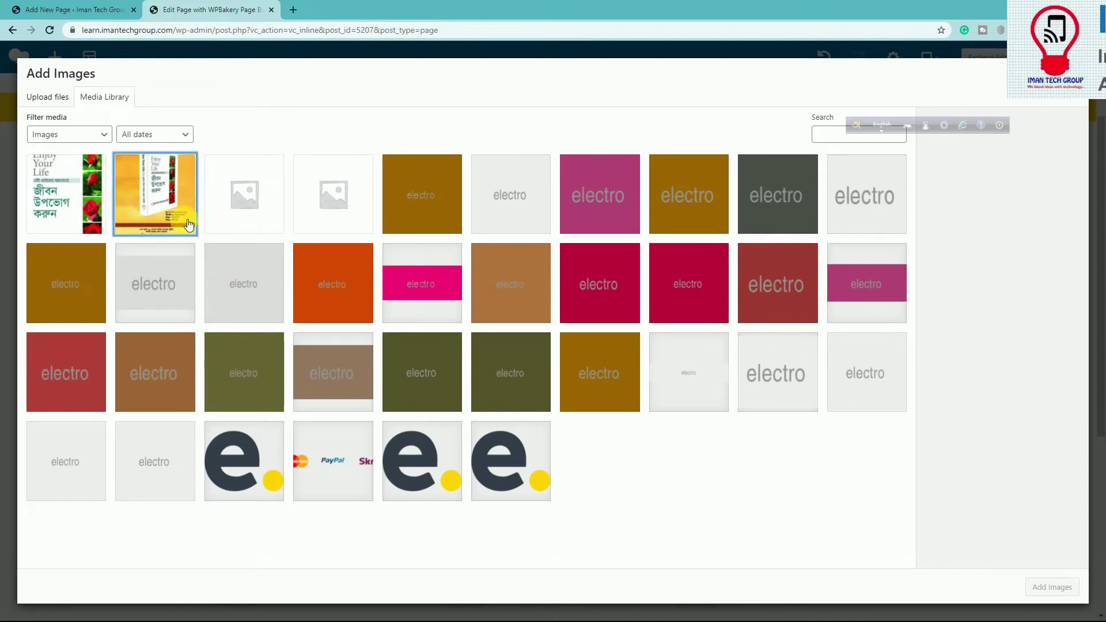
pyautogui.click(63, 206)
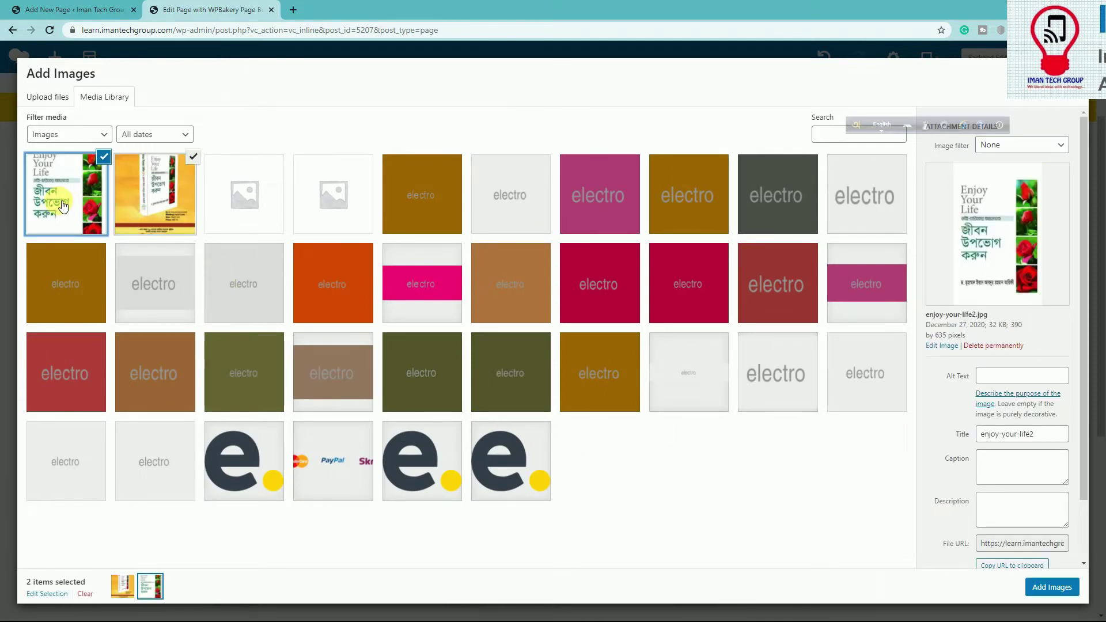
pyautogui.click(1044, 593)
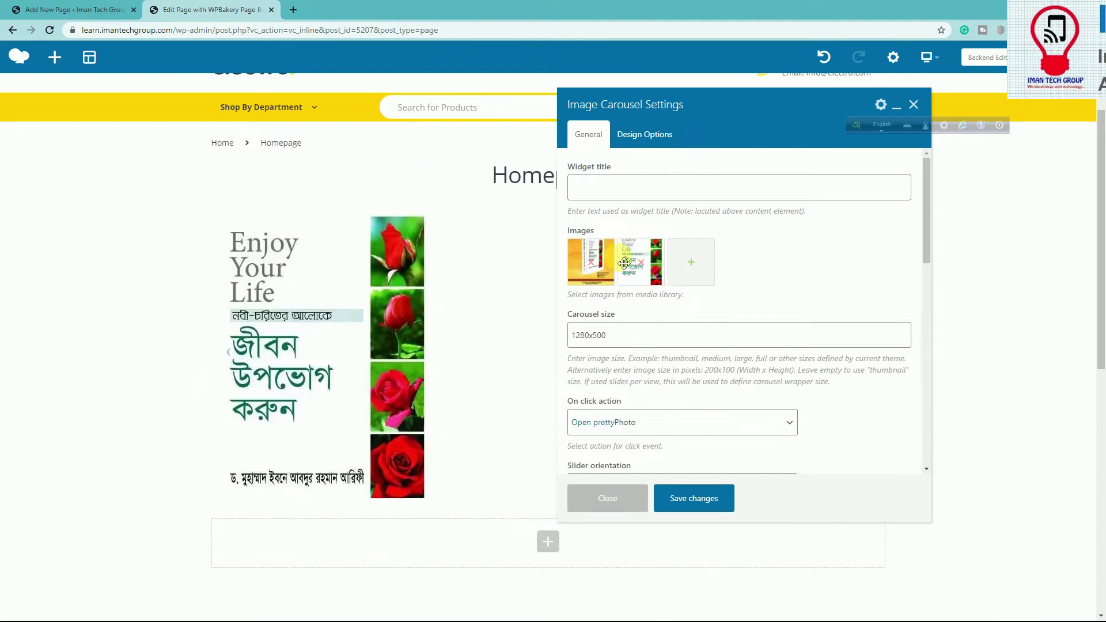
pyautogui.click(695, 499)
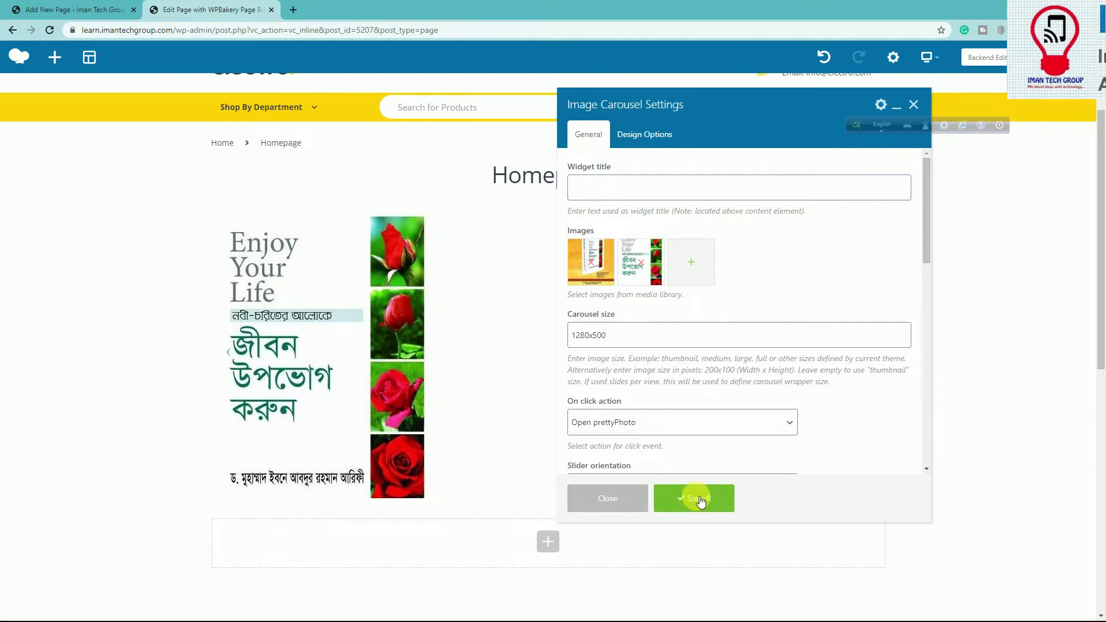
pyautogui.click(623, 499)
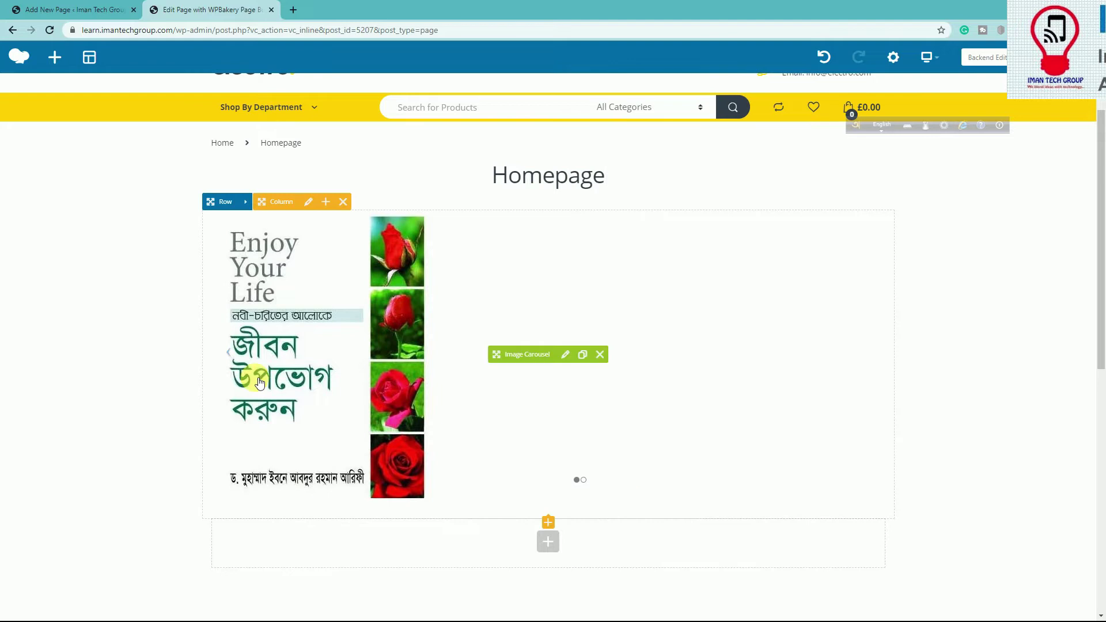
# Step: Find the Button element by searching "bu" and add it below the image carousel
pyautogui.scroll(-1, 469, 309)
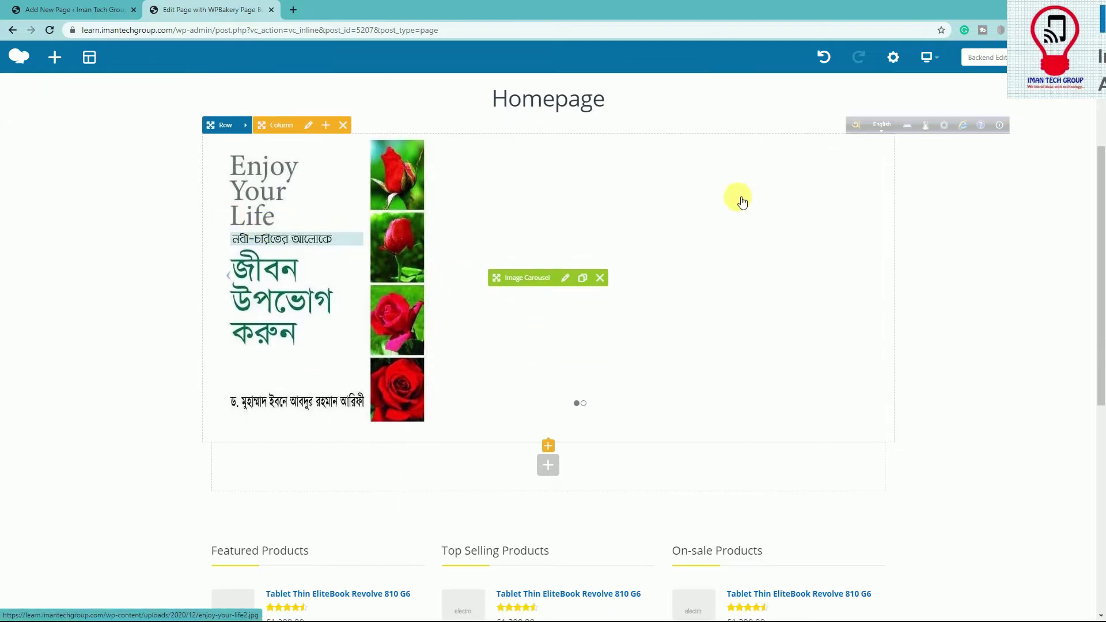
pyautogui.scroll(-1, 795, 322)
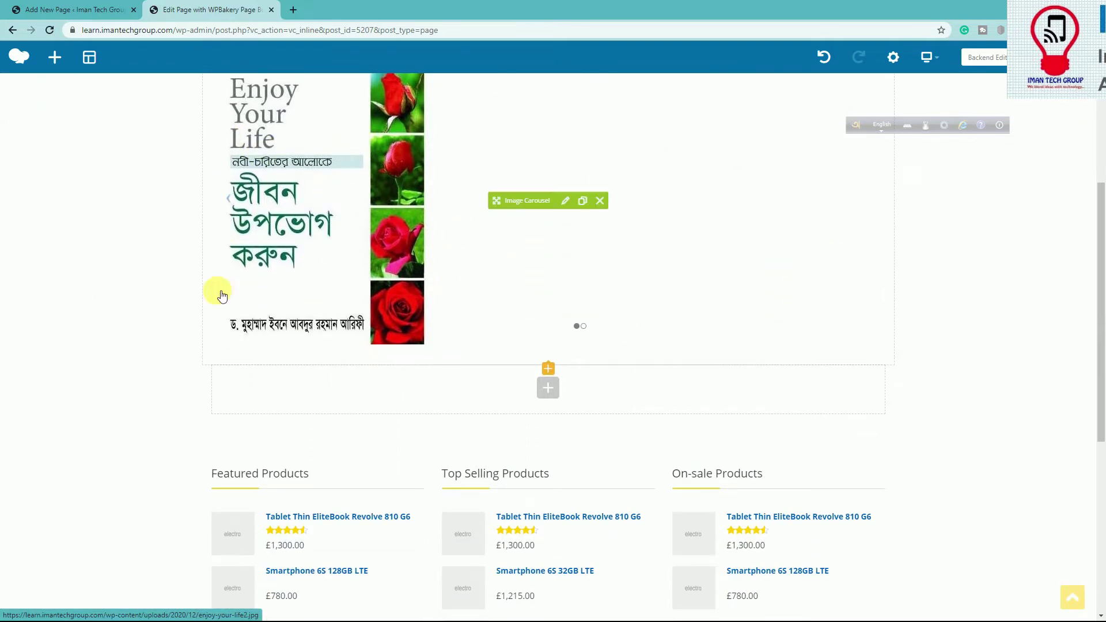
pyautogui.click(548, 370)
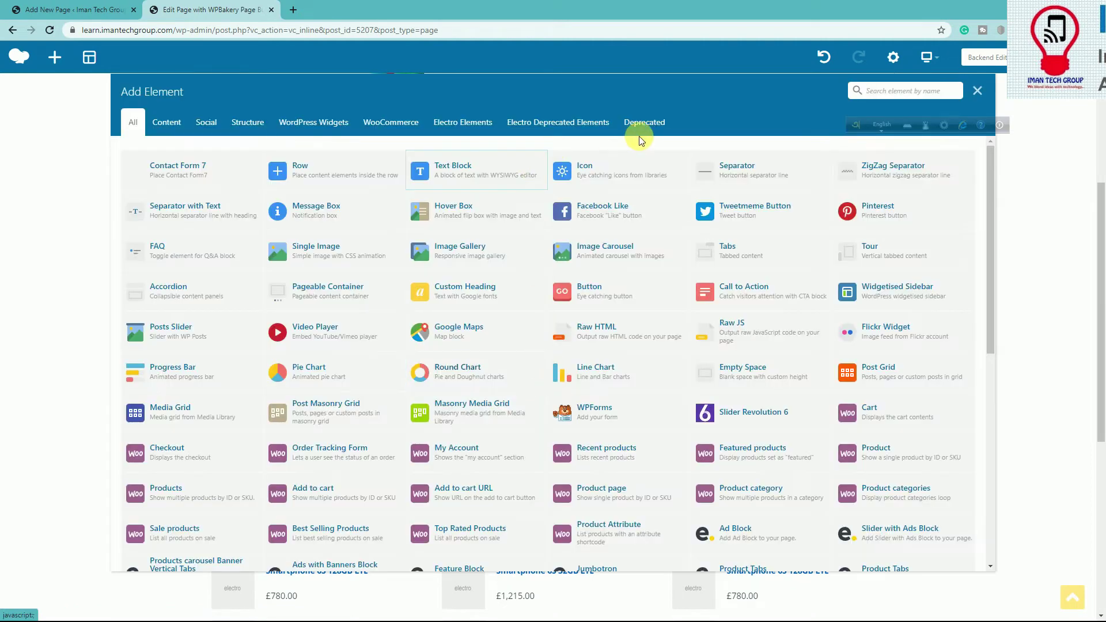
pyautogui.click(897, 90)
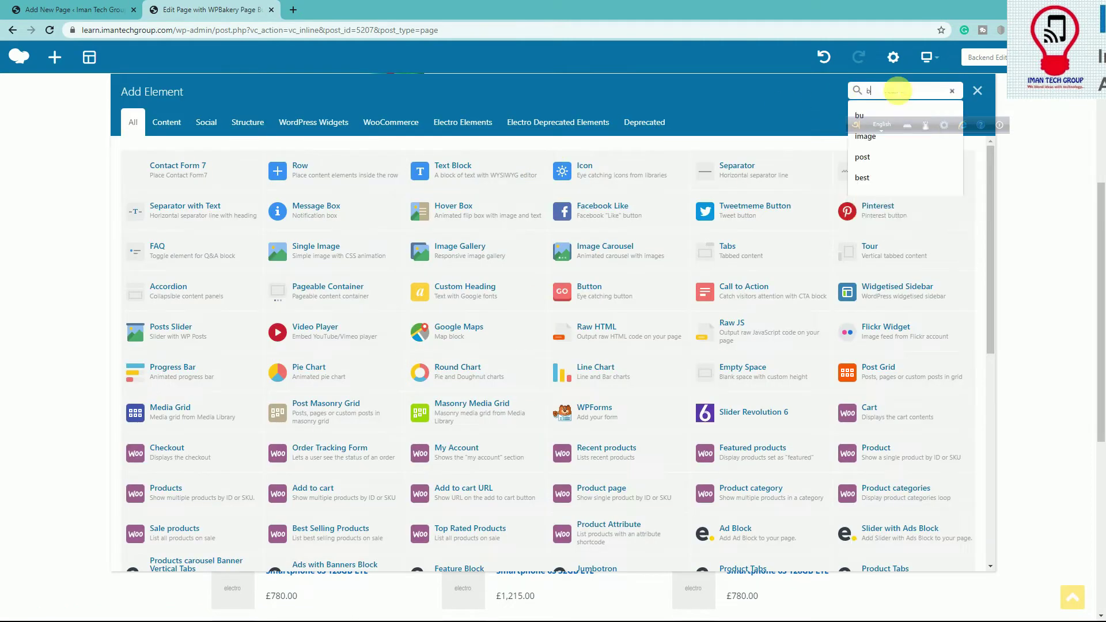
pyautogui.write('bu')
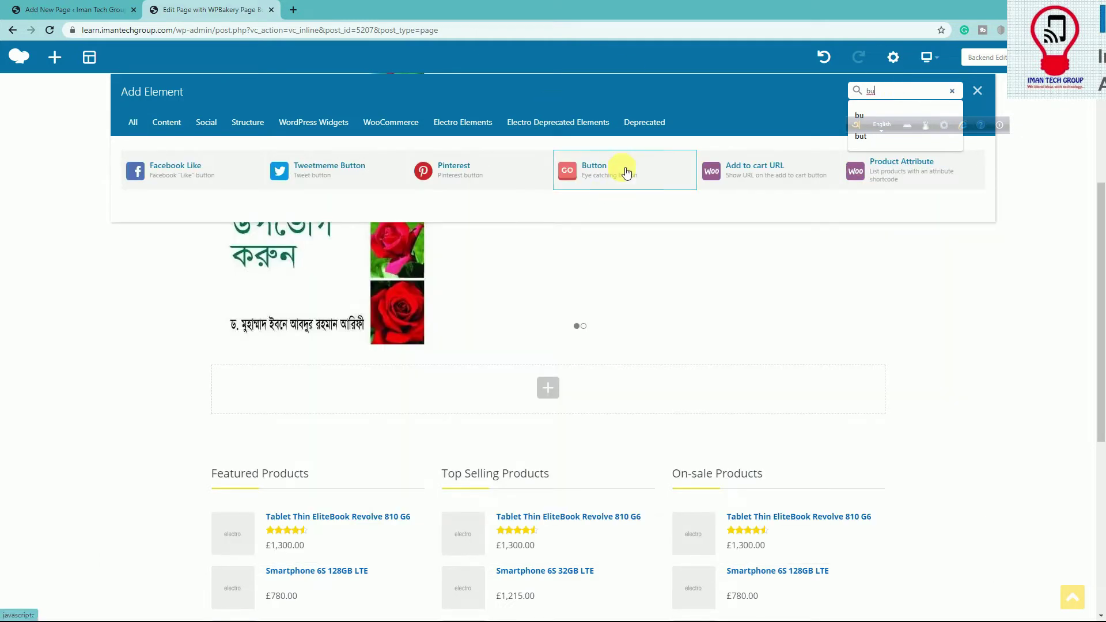
pyautogui.click(627, 173)
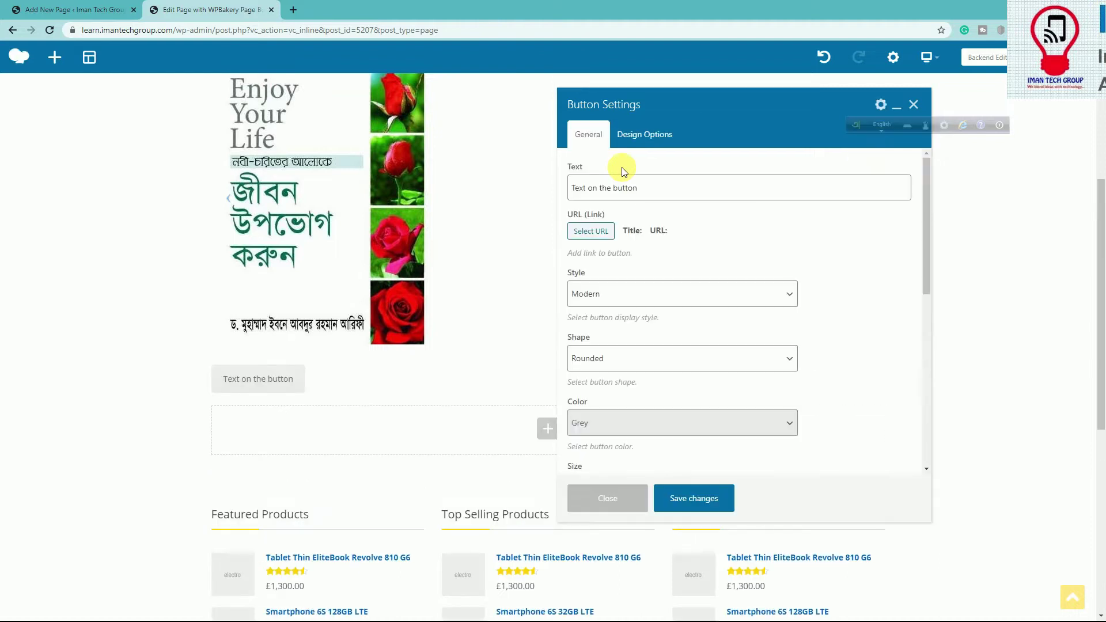
# Step: Replace the button's placeholder text with "Best Selling"
pyautogui.doubleClick(622, 189)
pyautogui.tripleClick(622, 189)
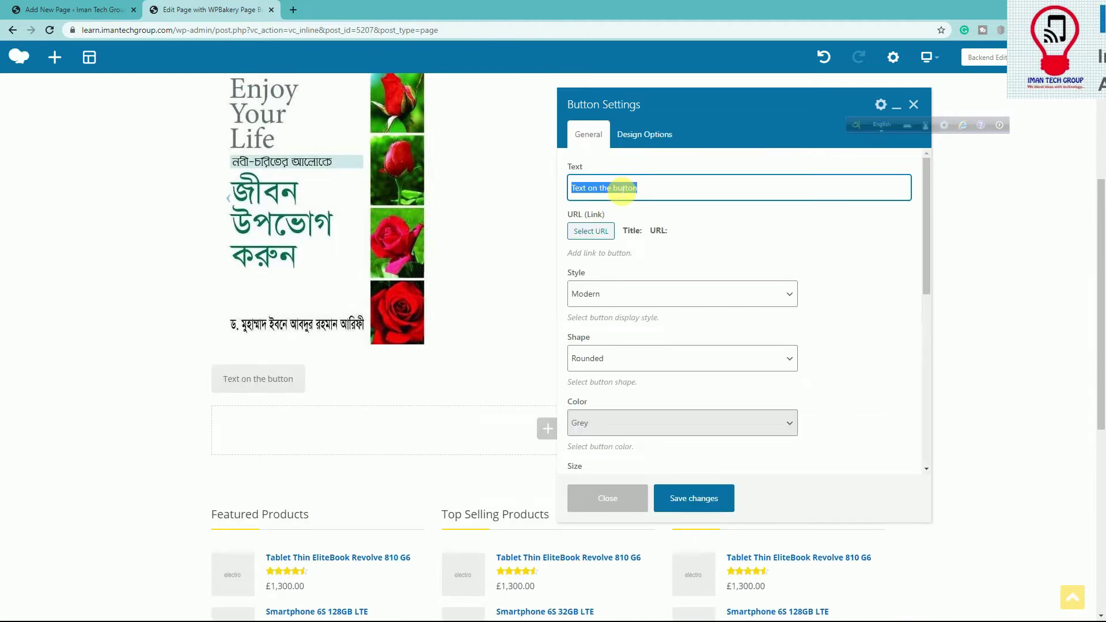
pyautogui.write('B')
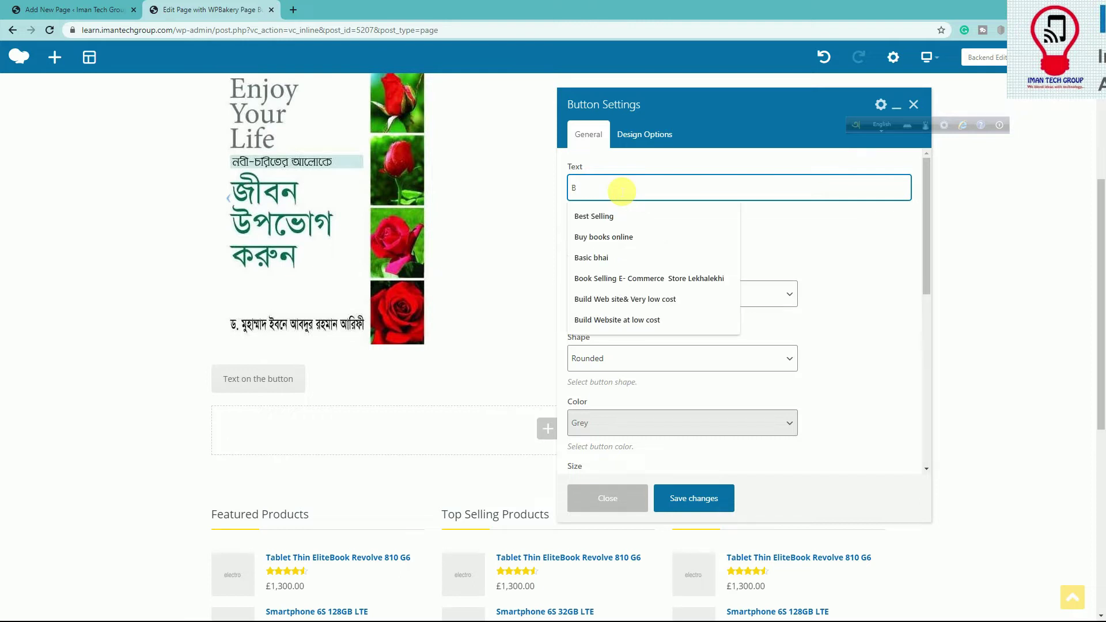
pyautogui.click(617, 216)
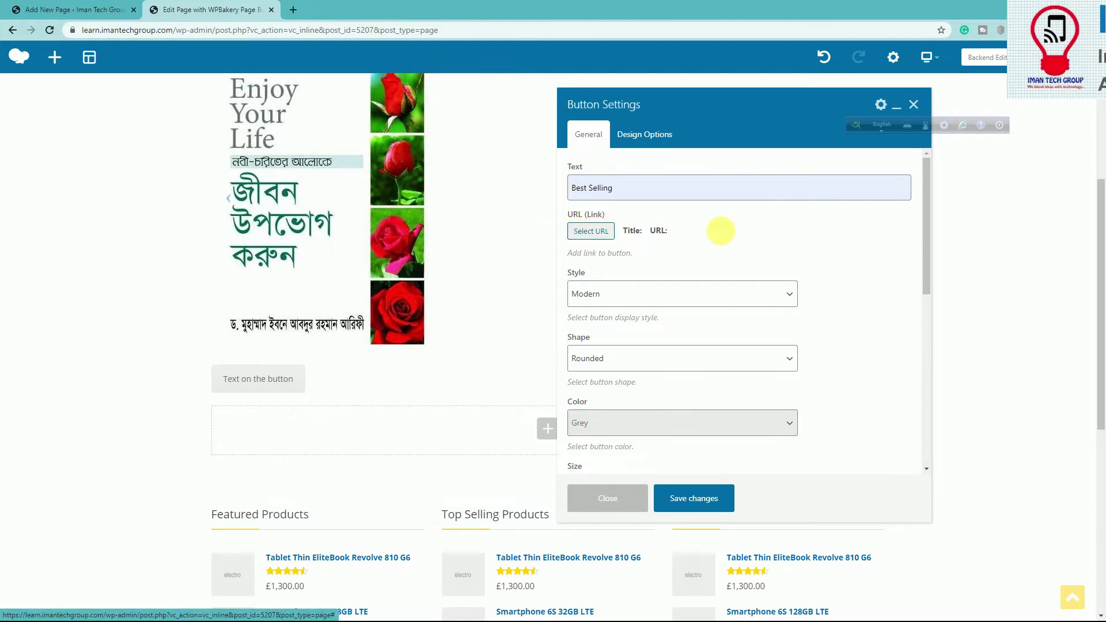
# Step: Change the button's display style to Gradient
pyautogui.click(634, 295)
pyautogui.click(637, 297)
pyautogui.click(637, 298)
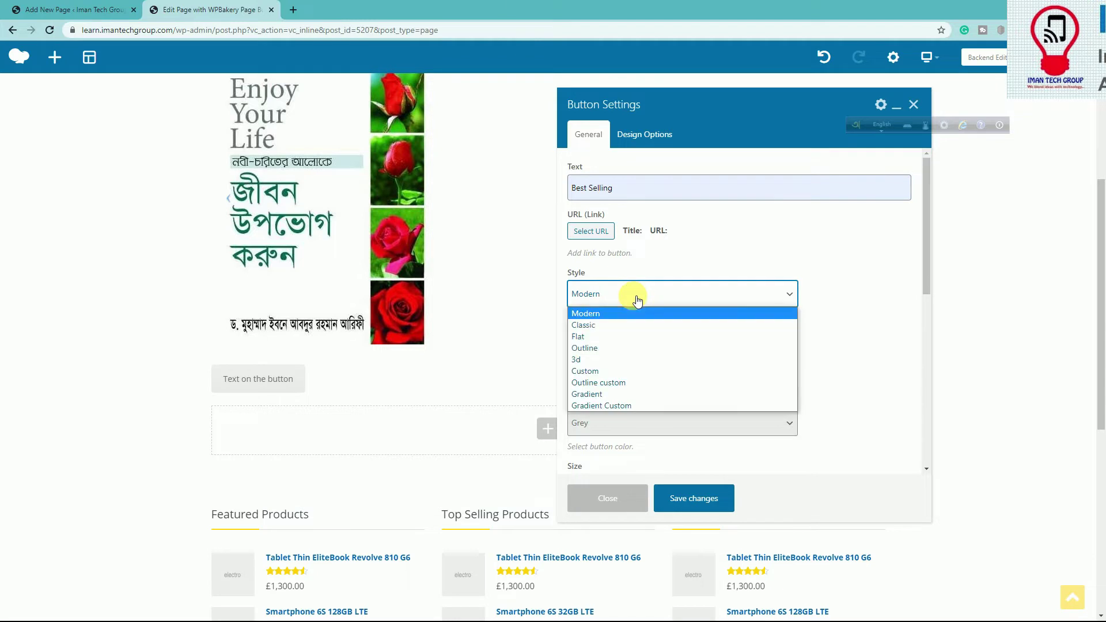
pyautogui.click(611, 398)
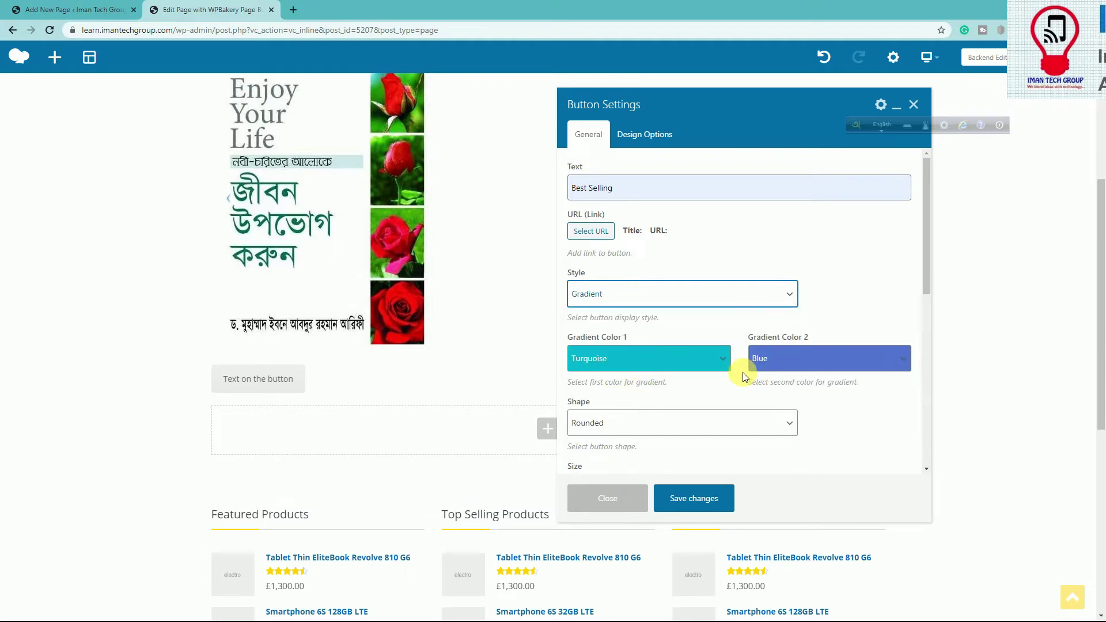
# Step: Keep the button's shape Rounded and set its size to Large
pyautogui.scroll(-2, 734, 375)
pyautogui.click(680, 309)
pyautogui.click(680, 309)
pyautogui.click(606, 373)
pyautogui.click(604, 427)
# Step: Align the button to the left and make it full width
pyautogui.scroll(-2, 841, 358)
pyautogui.click(628, 344)
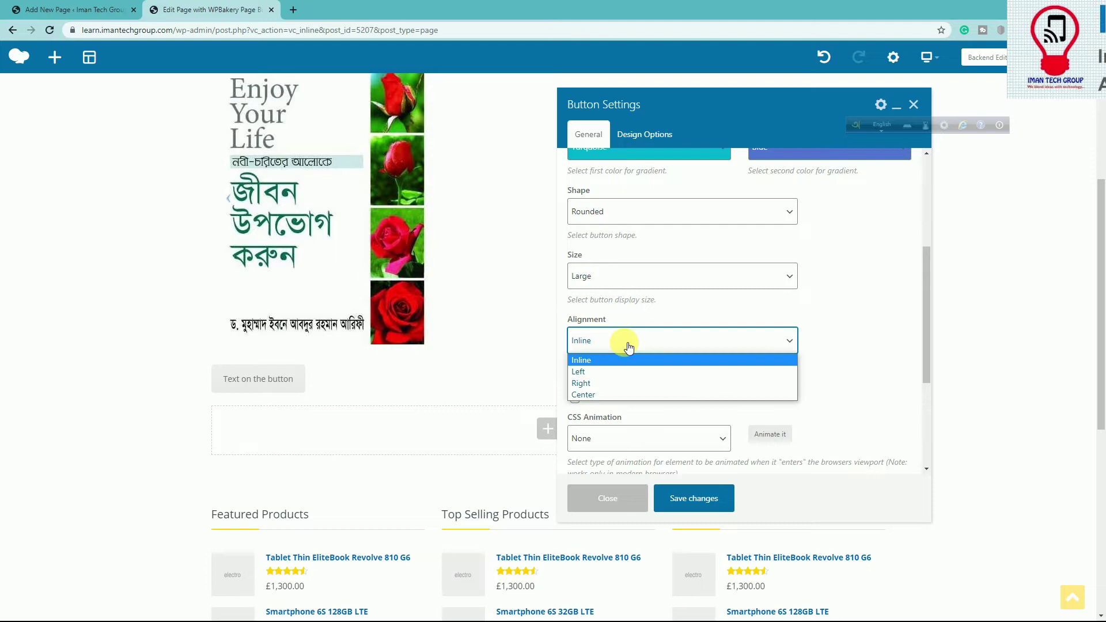
pyautogui.click(603, 375)
pyautogui.scroll(-1, 607, 352)
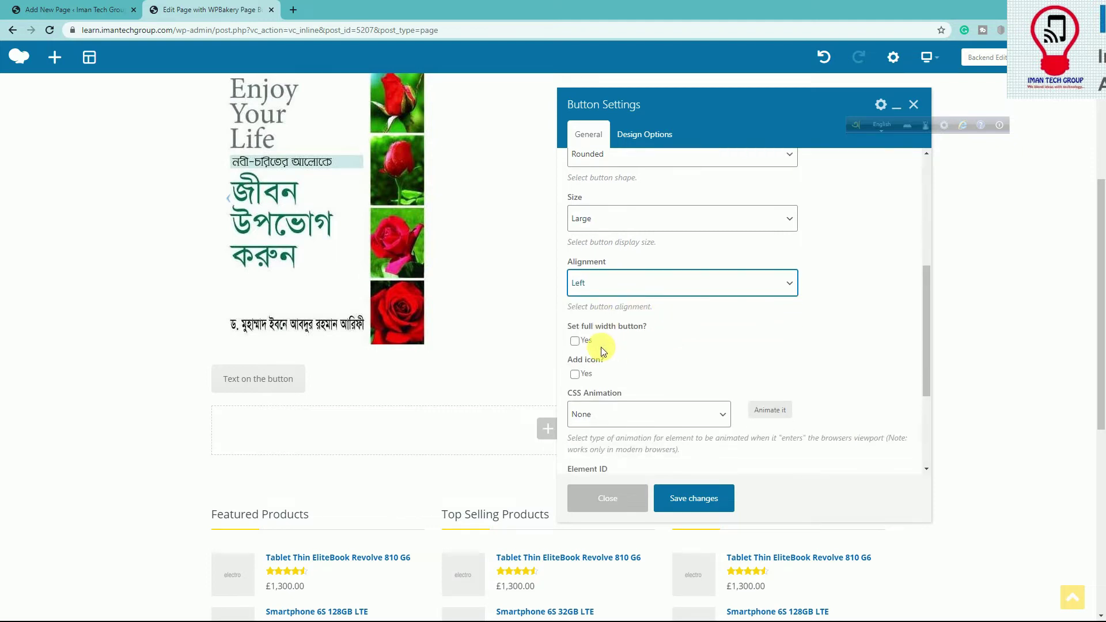
pyautogui.click(575, 342)
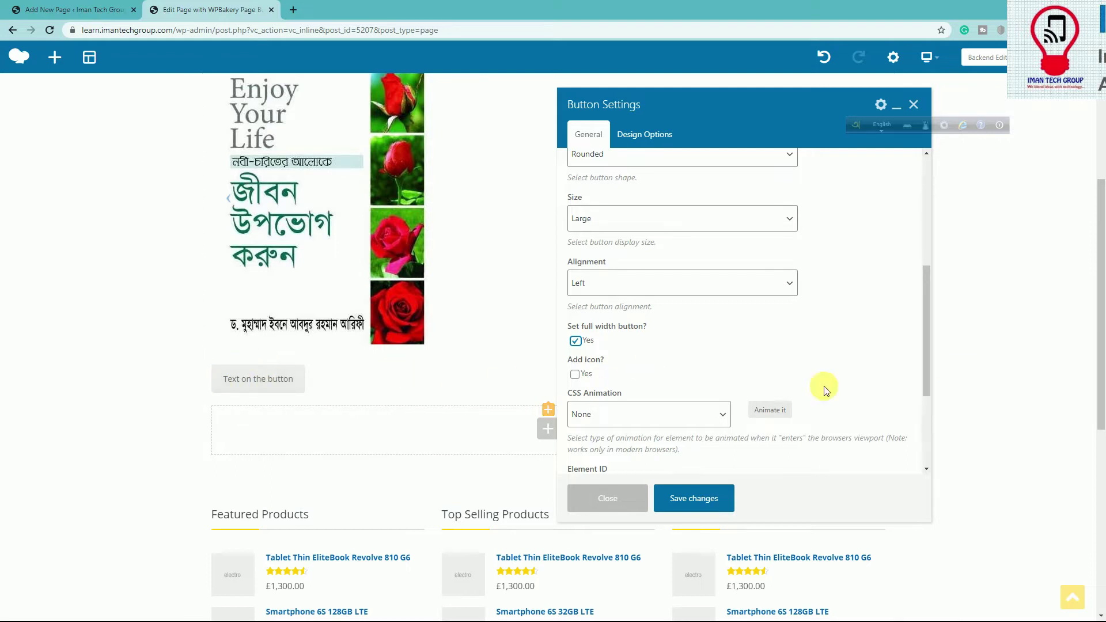
# Step: Add a Font Awesome 5 book icon to the button by searching "BOOK", then save and close the button settings
pyautogui.scroll(-1, 662, 334)
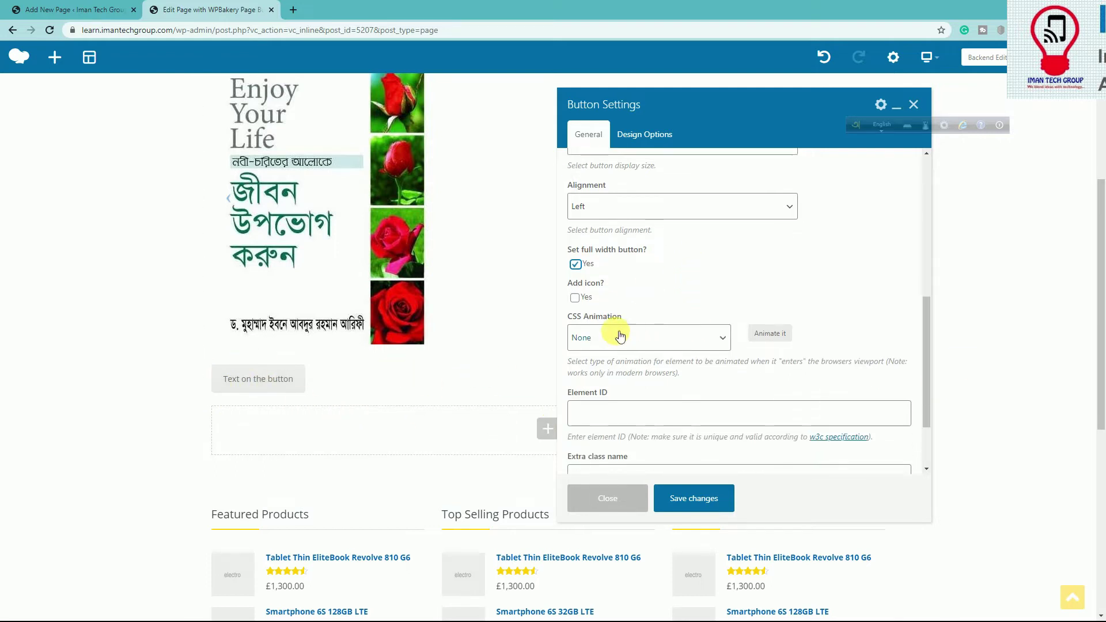
pyautogui.click(576, 301)
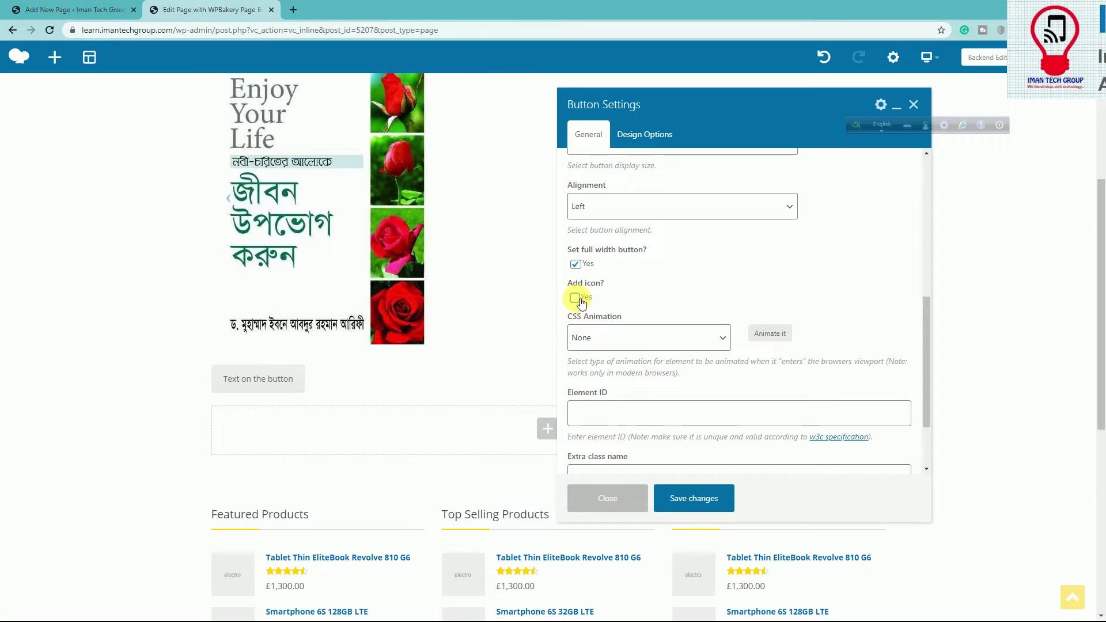
pyautogui.scroll(-1, 616, 397)
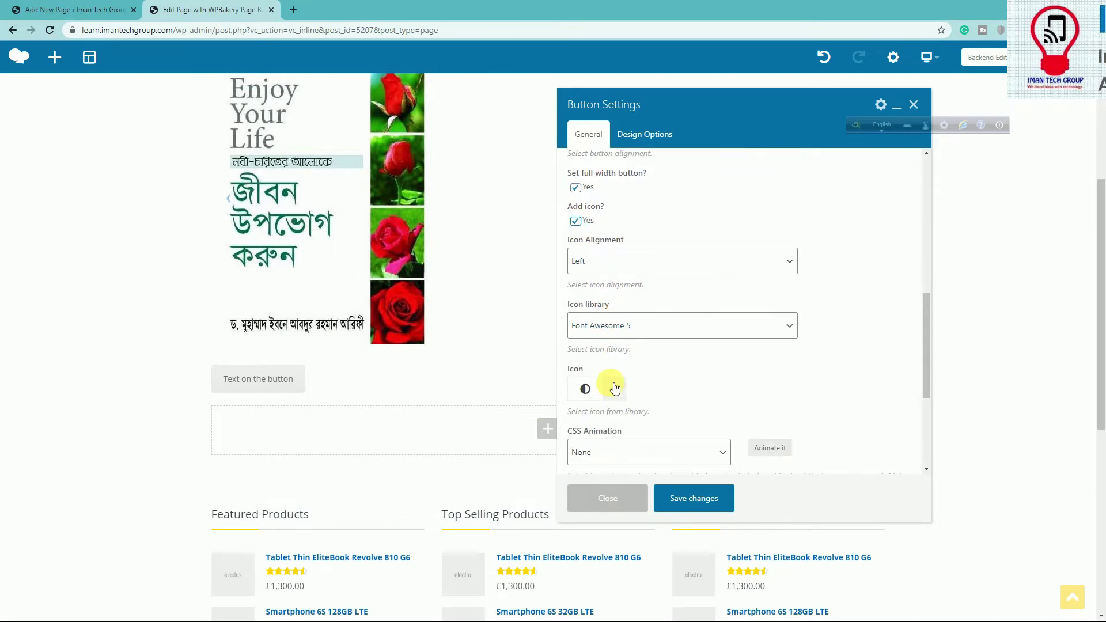
pyautogui.scroll(-1, 713, 339)
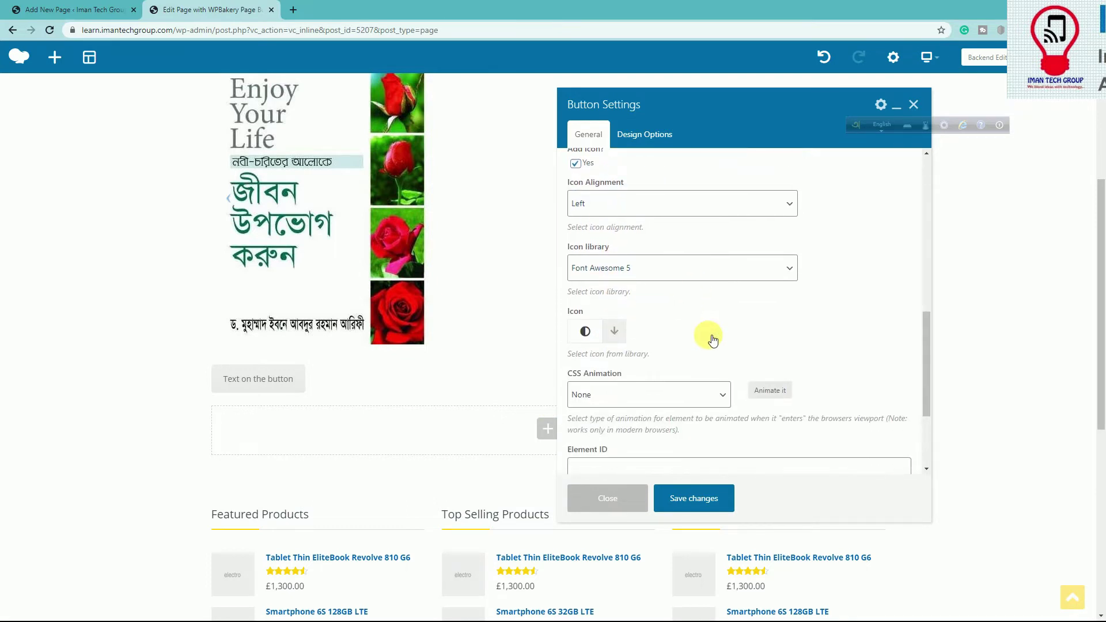
pyautogui.click(712, 337)
pyautogui.write('BOOK')
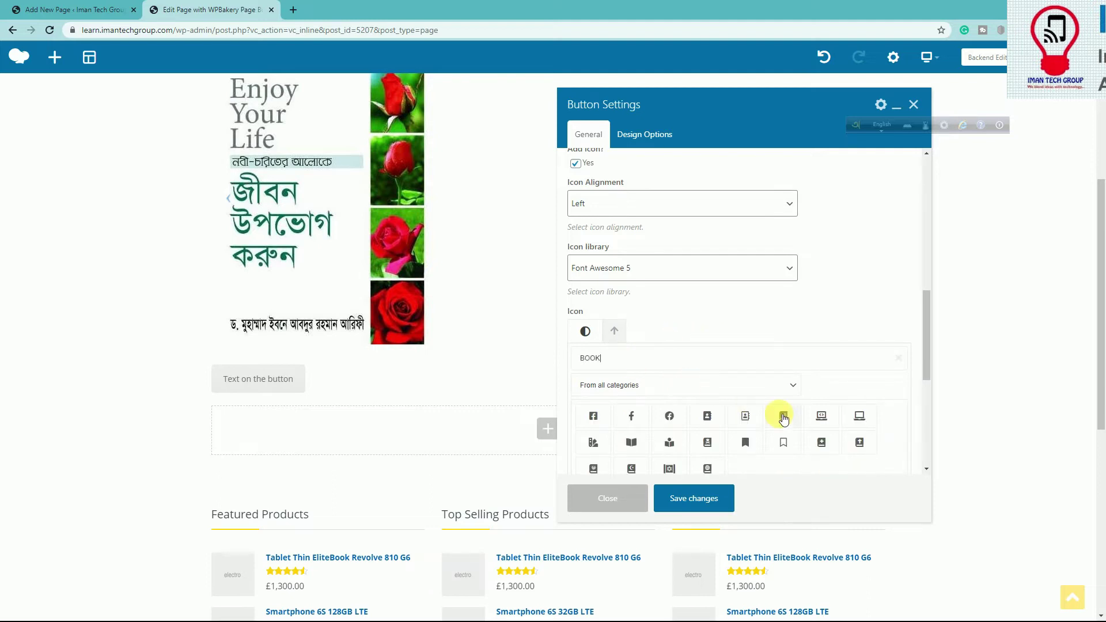
pyautogui.click(784, 416)
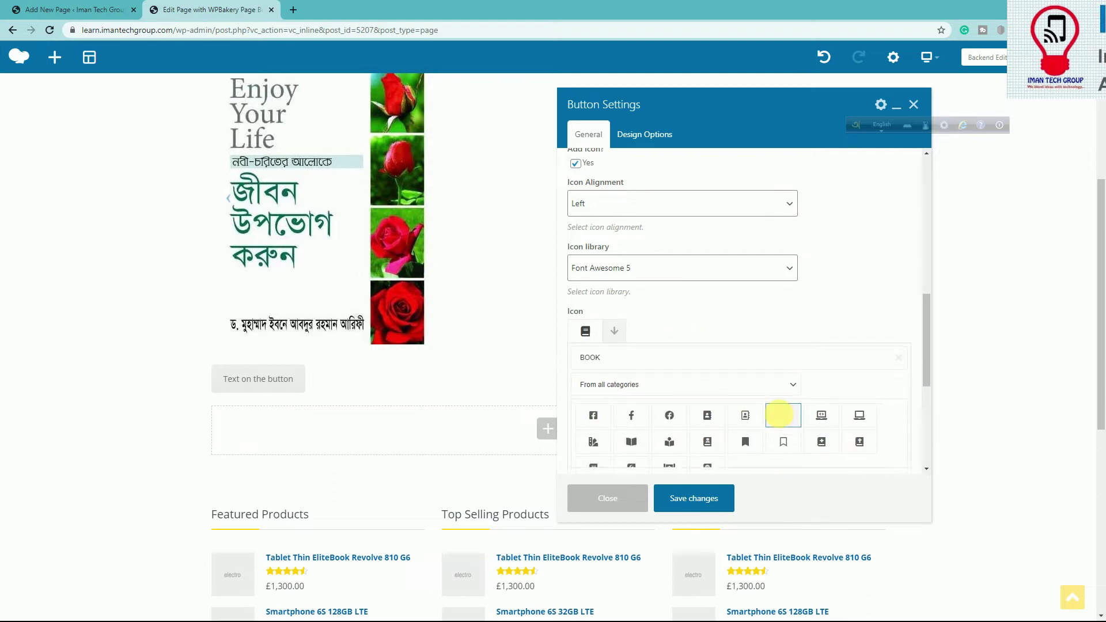
pyautogui.scroll(-3, 703, 424)
pyautogui.click(681, 503)
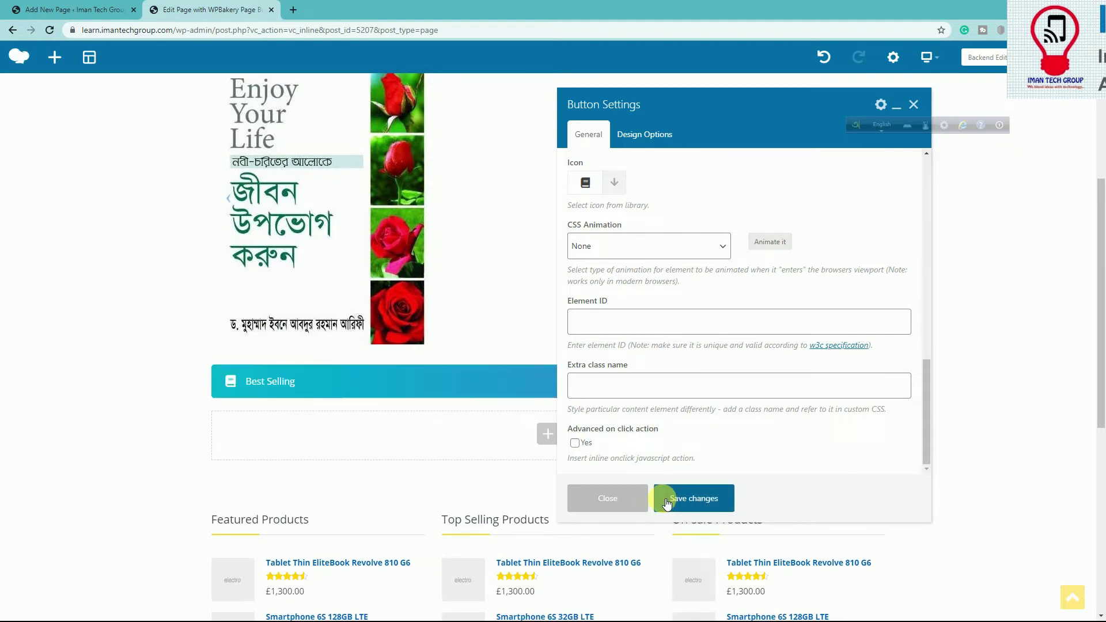
pyautogui.click(623, 499)
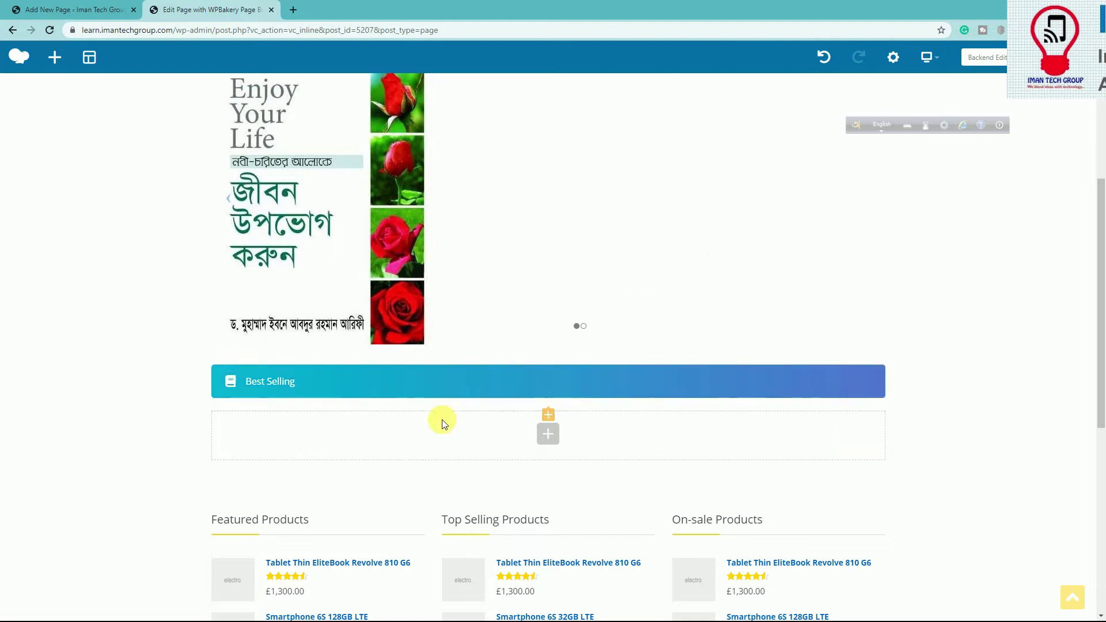
# Step: Add the WooCommerce Best Selling Products element below the Best Selling button and save its default settings
pyautogui.click(559, 417)
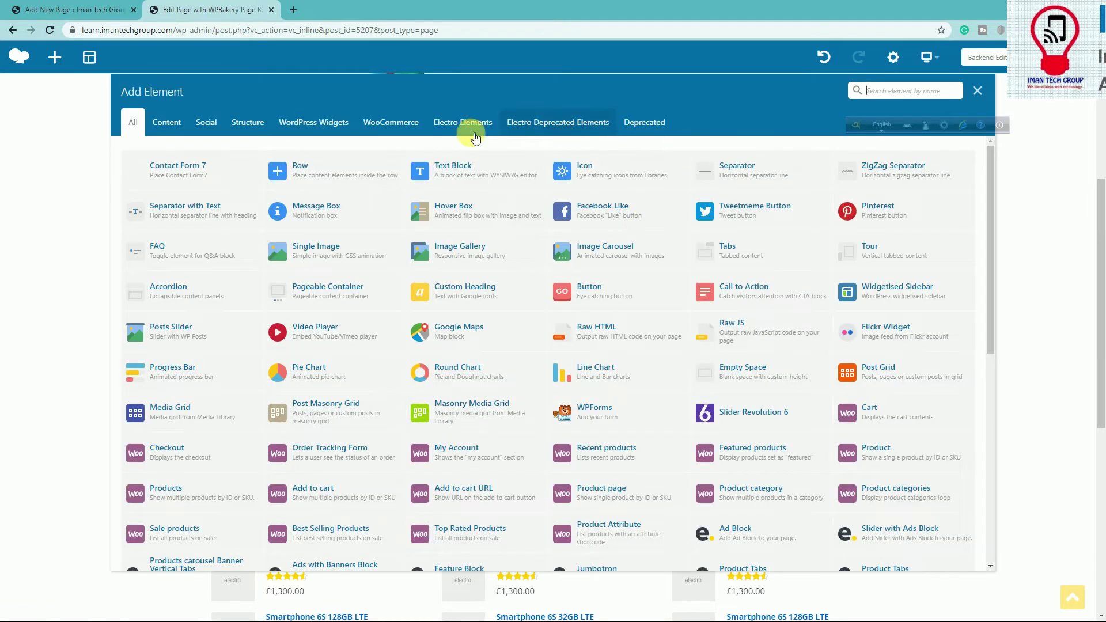
pyautogui.click(384, 118)
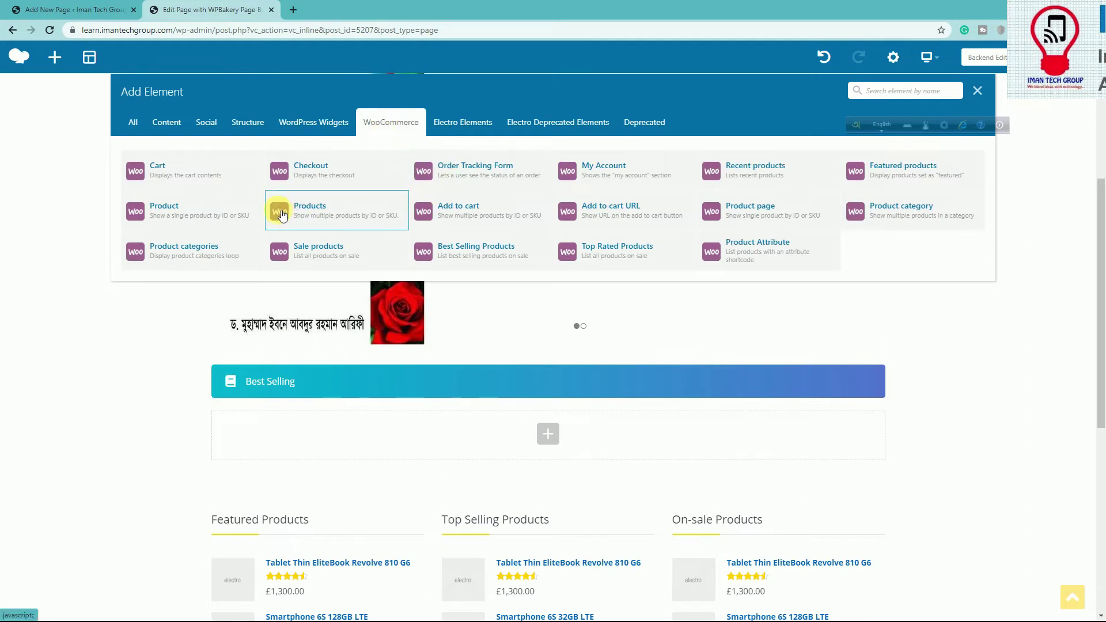
pyautogui.click(476, 260)
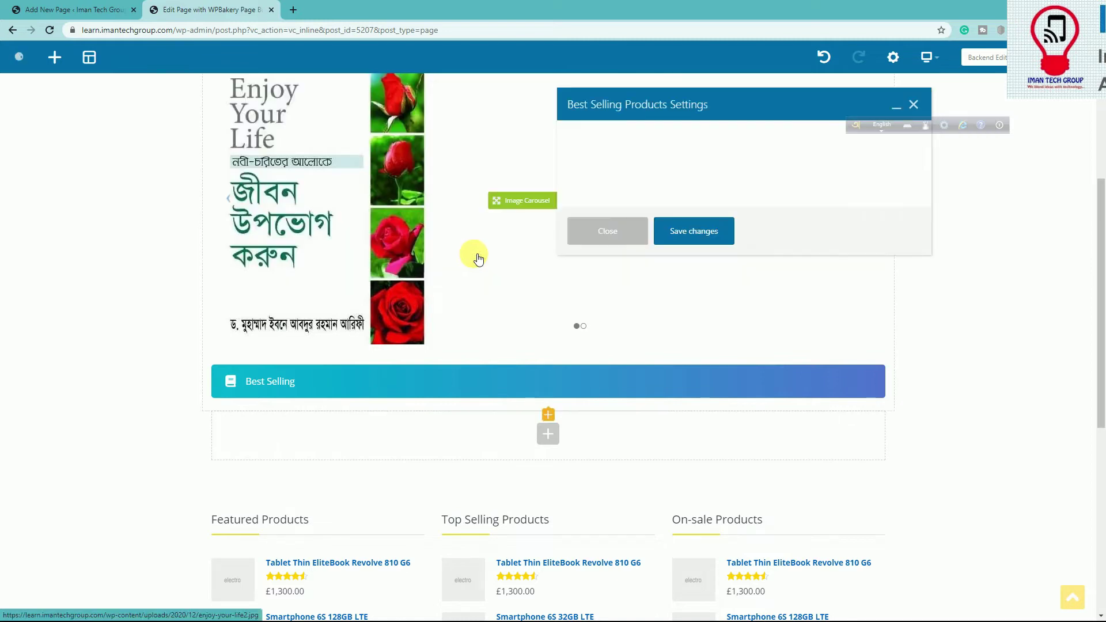
pyautogui.click(684, 294)
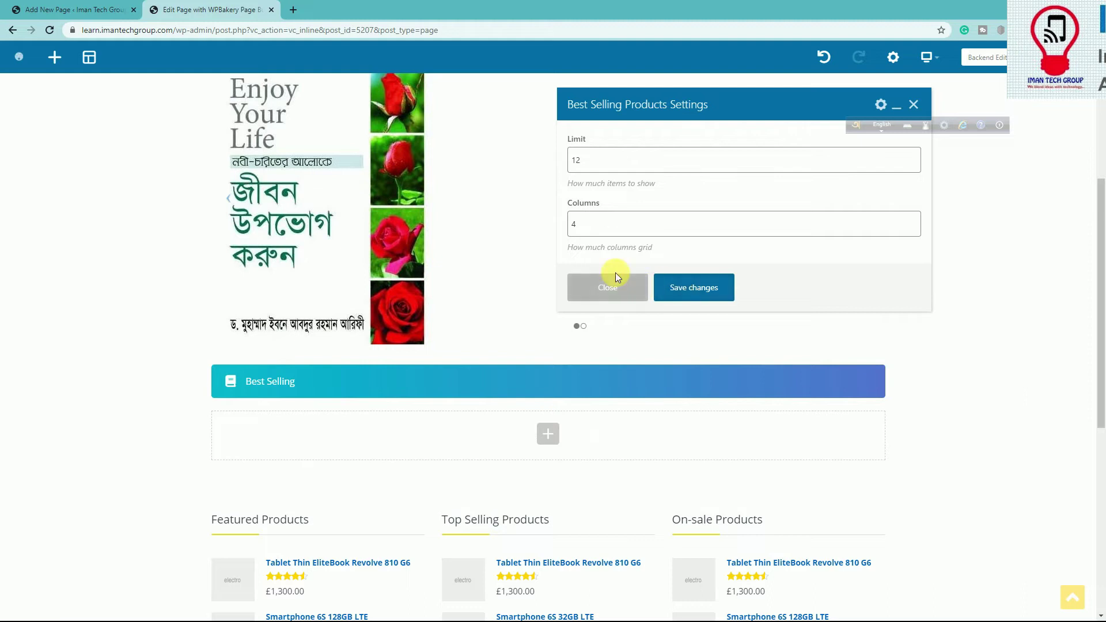
# Step: Limit the best selling products to 4 items in 4 columns, then save and close the settings
pyautogui.click(599, 163)
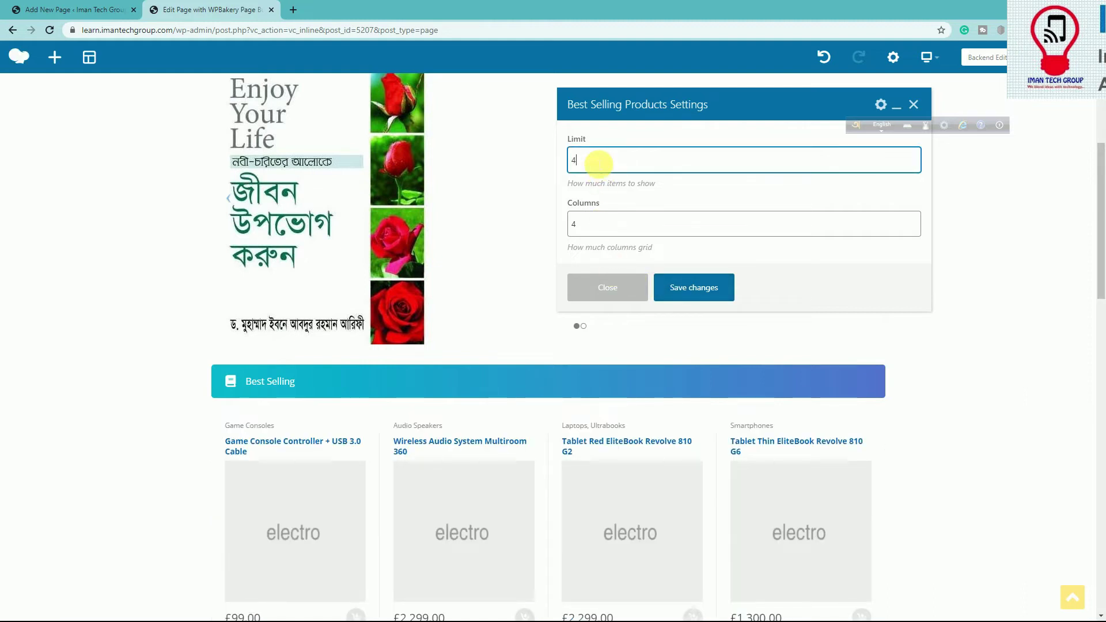
pyautogui.click(609, 224)
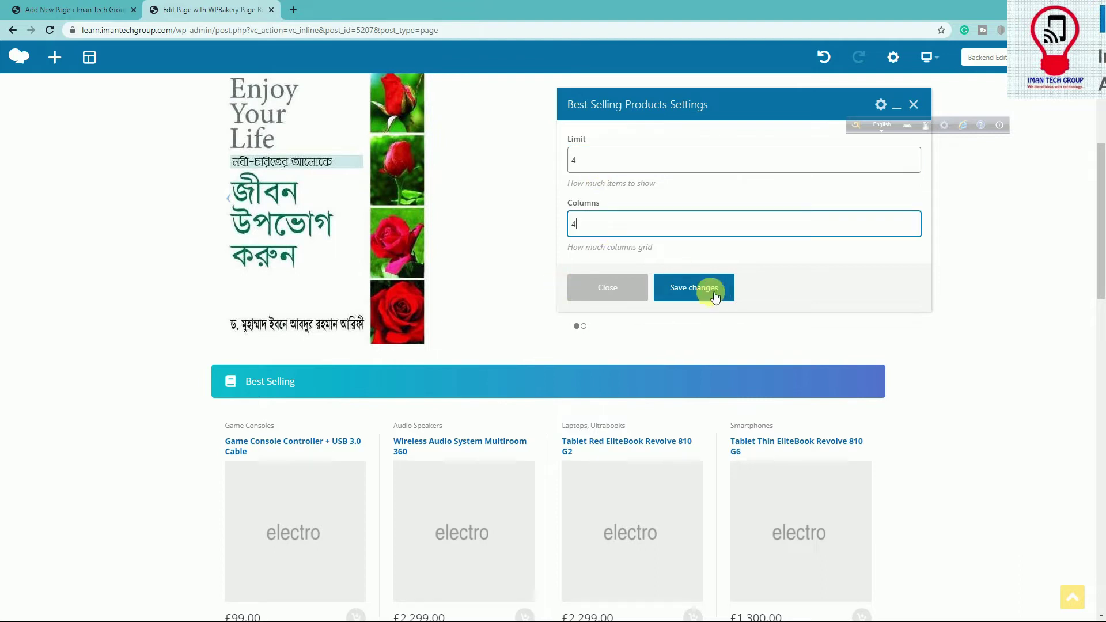
pyautogui.click(695, 290)
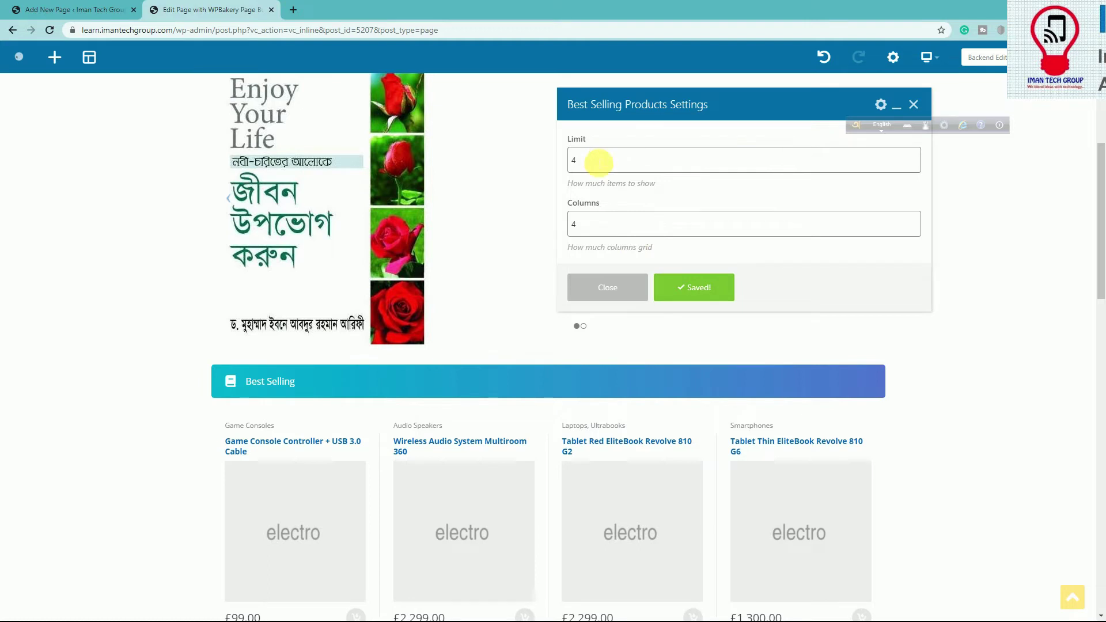
pyautogui.scroll(-2, 697, 421)
pyautogui.scroll(-1, 634, 426)
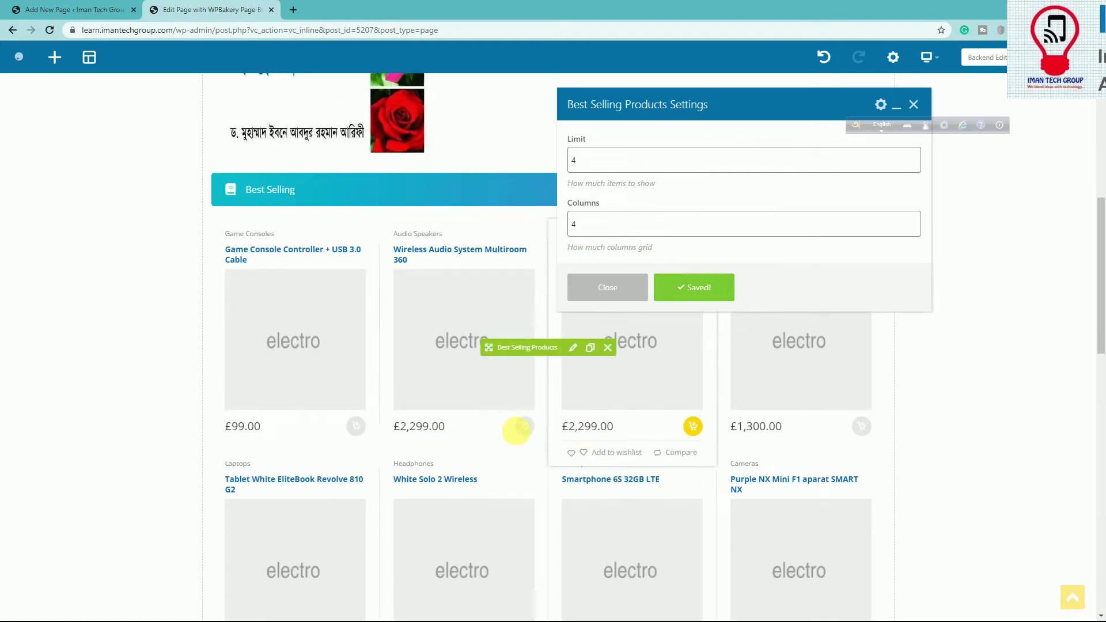
pyautogui.scroll(-3, 469, 425)
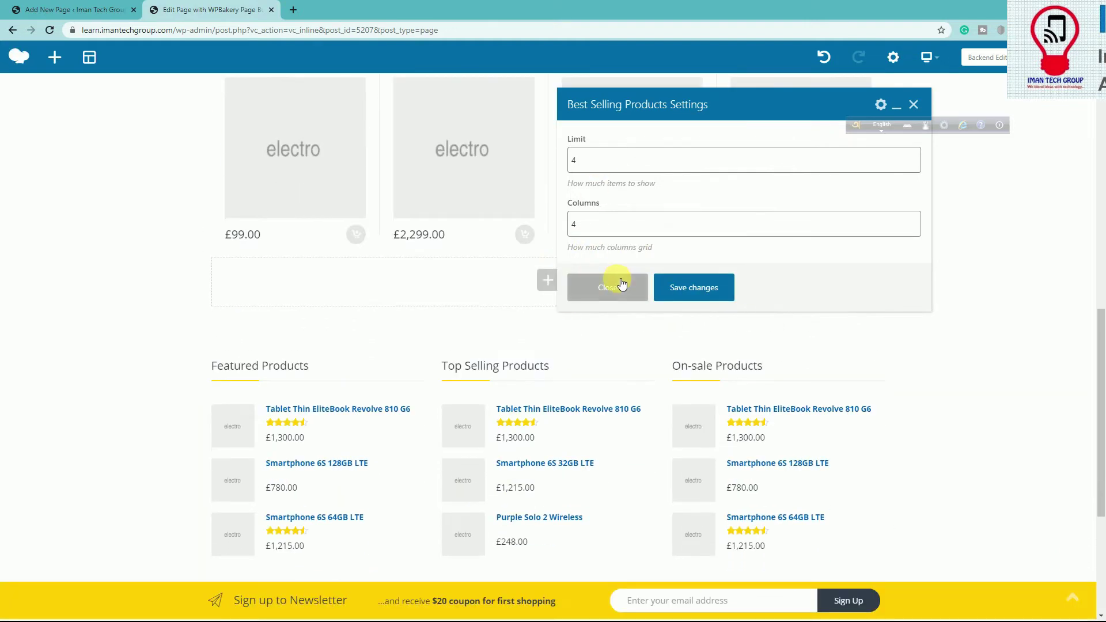
pyautogui.click(622, 283)
pyautogui.scroll(3, 340, 301)
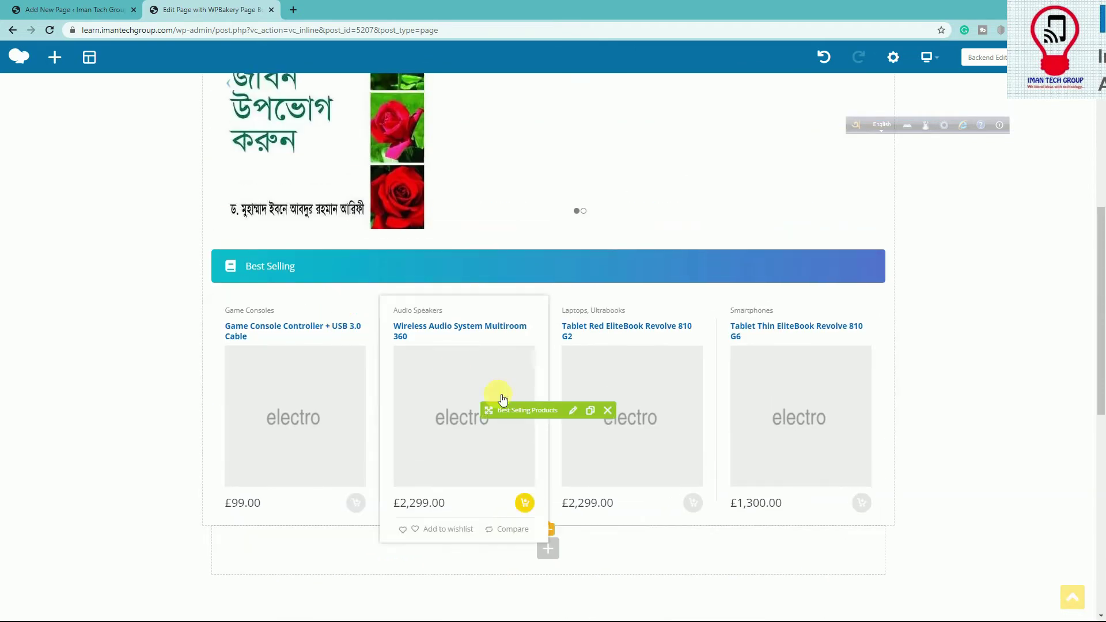
pyautogui.scroll(-3, 497, 397)
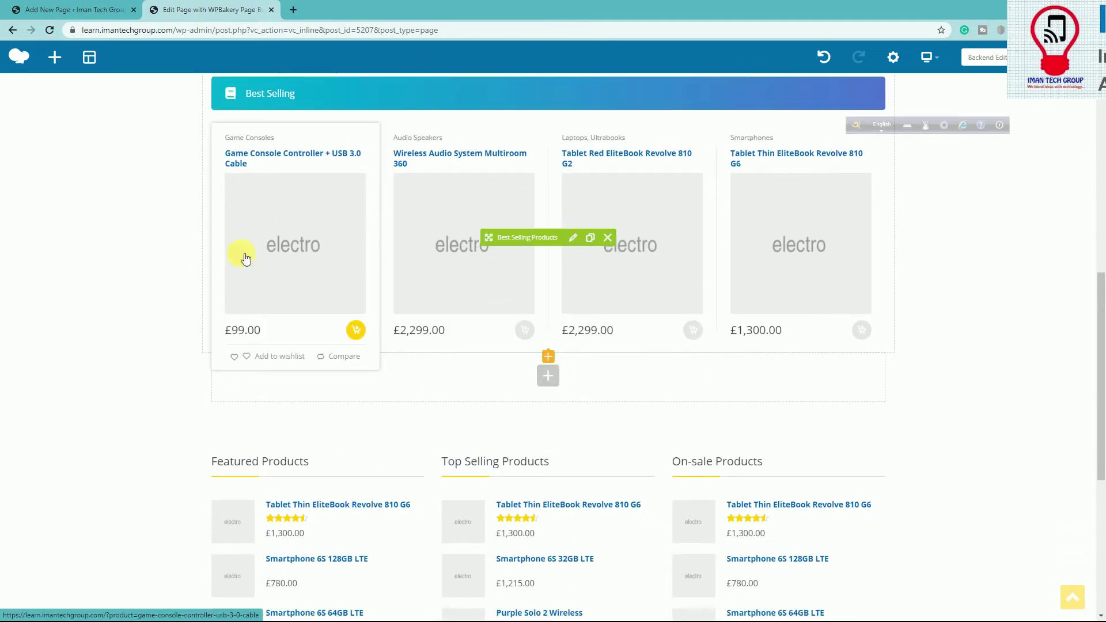
pyautogui.scroll(2, 853, 306)
pyautogui.scroll(1, 852, 298)
pyautogui.scroll(-3, 949, 341)
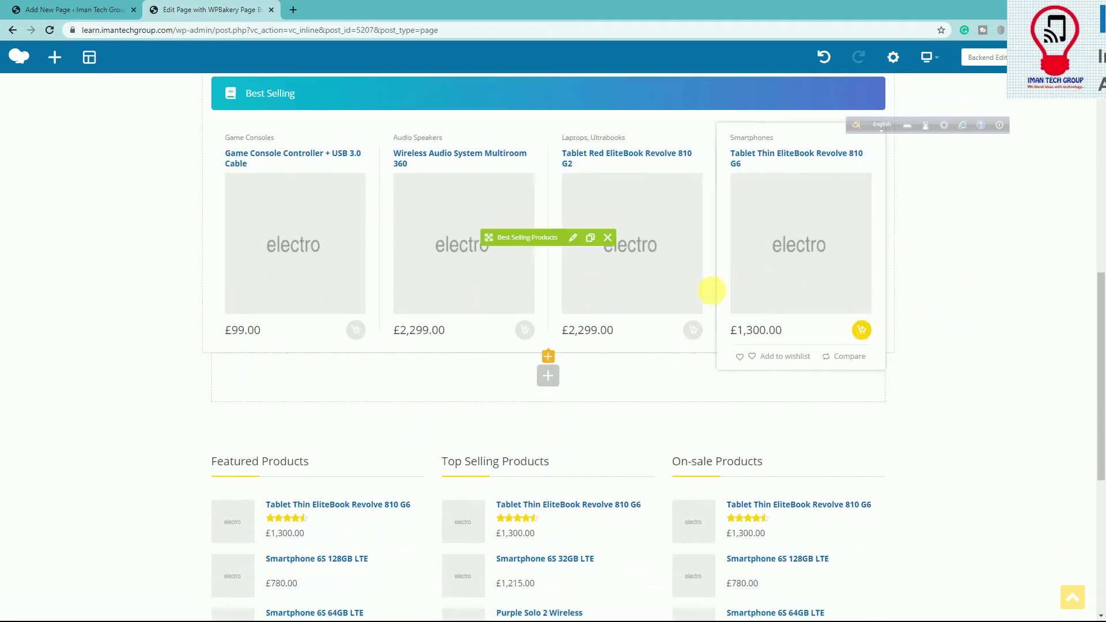
pyautogui.click(548, 357)
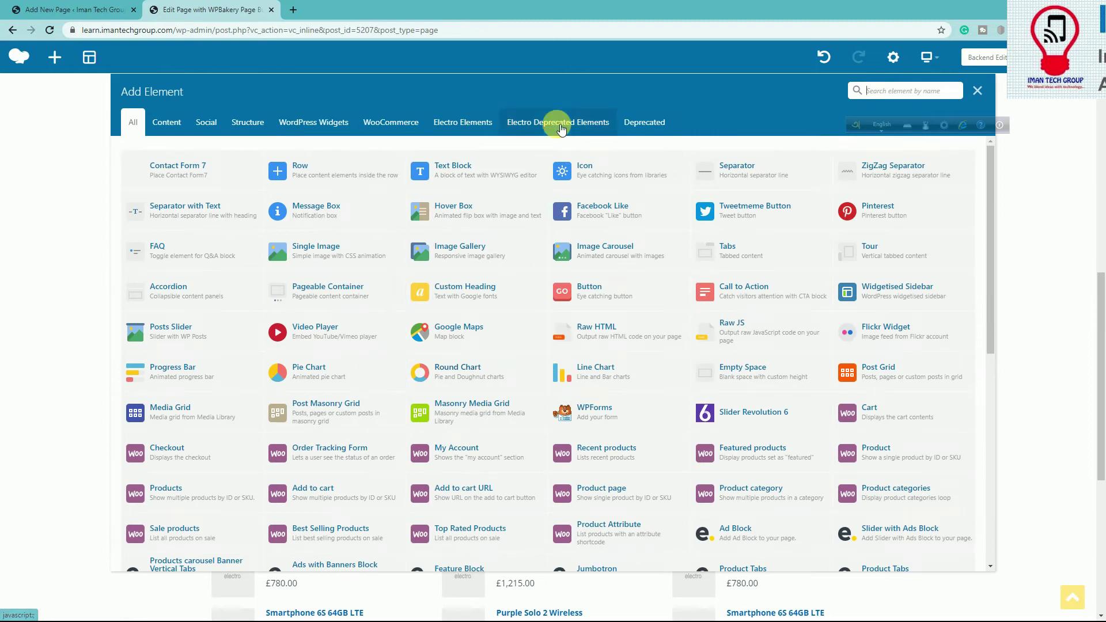
pyautogui.click(978, 91)
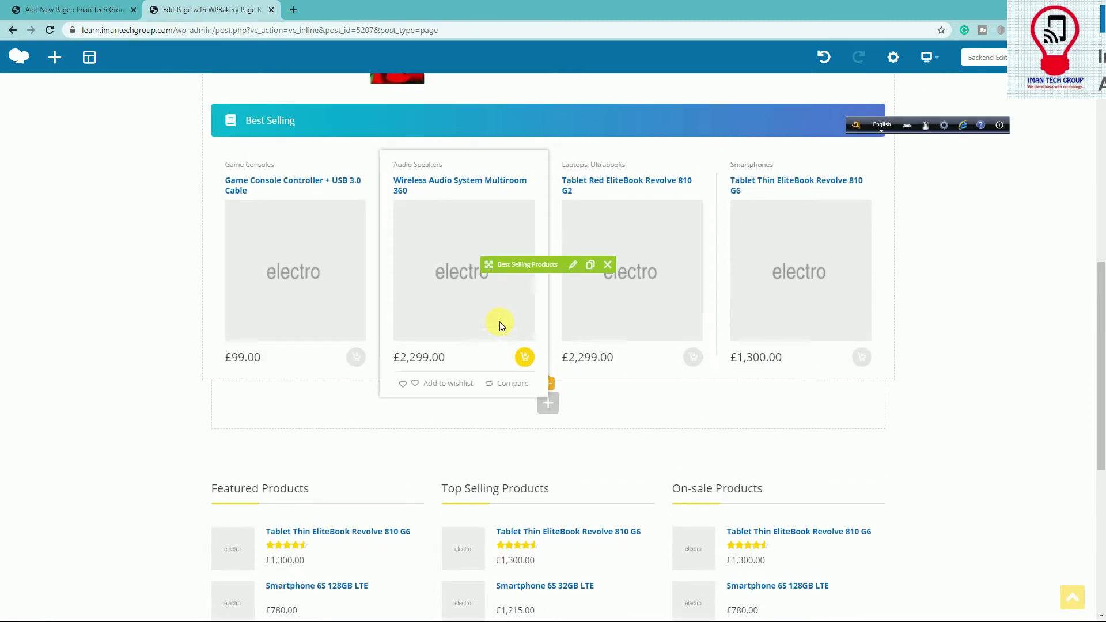
# Step: Clone the Best Selling button and move the copy directly below the best selling products
pyautogui.scroll(2, 500, 326)
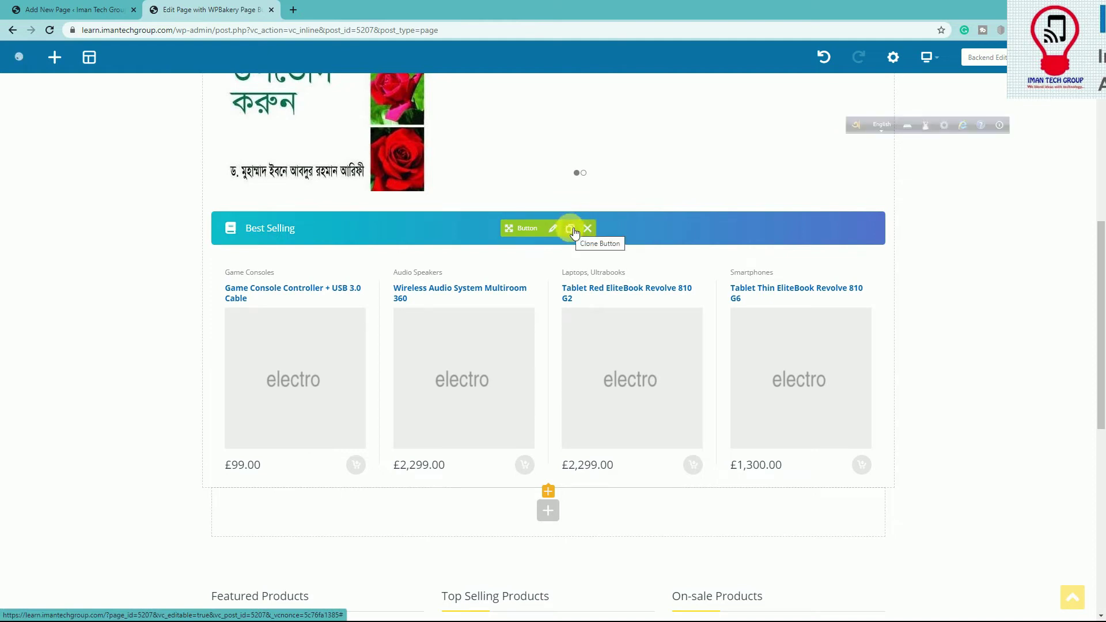
pyautogui.click(571, 229)
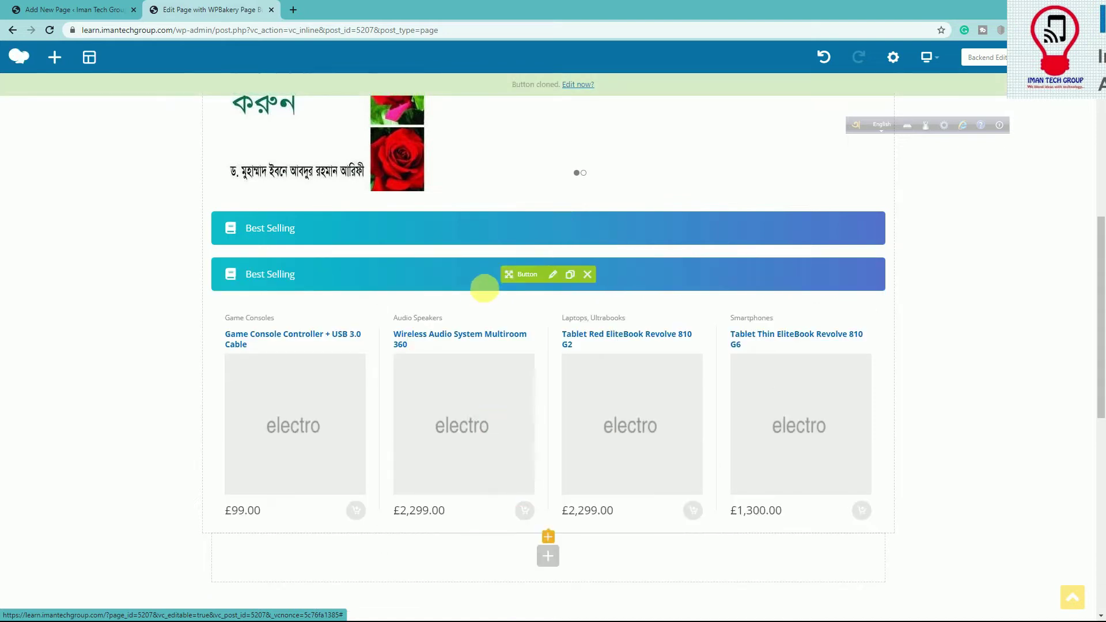
pyautogui.moveTo(517, 280)
pyautogui.mouseDown()
pyautogui.moveTo(511, 416)
pyautogui.moveTo(521, 468)
pyautogui.moveTo(500, 468)
pyautogui.mouseUp()
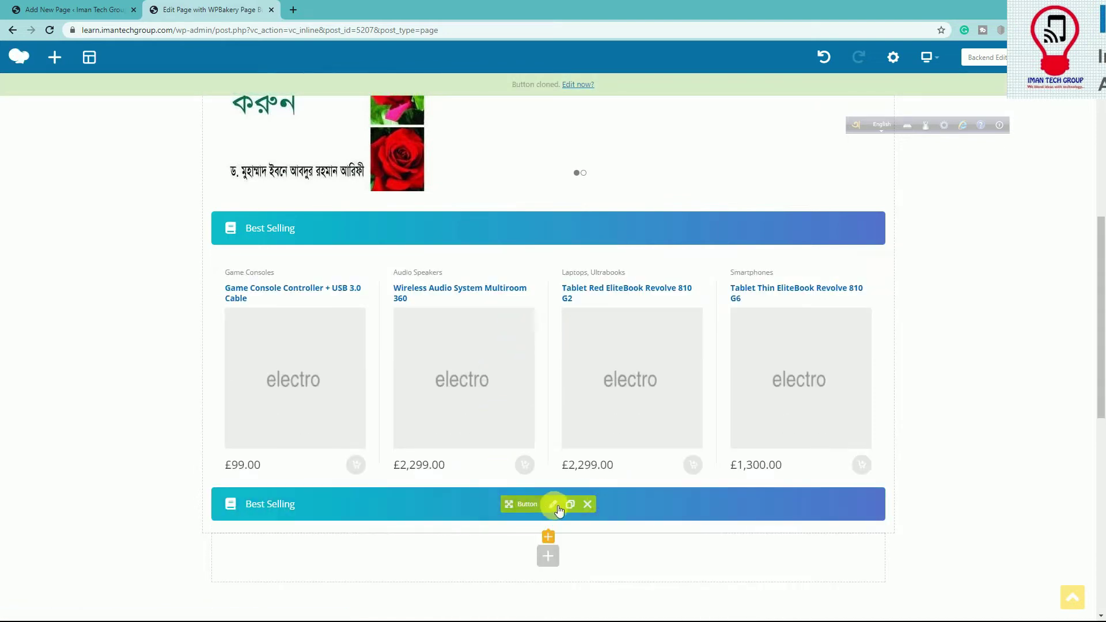
# Step: Change the cloned button's text to "Recent Product", then save and close its settings
pyautogui.click(553, 505)
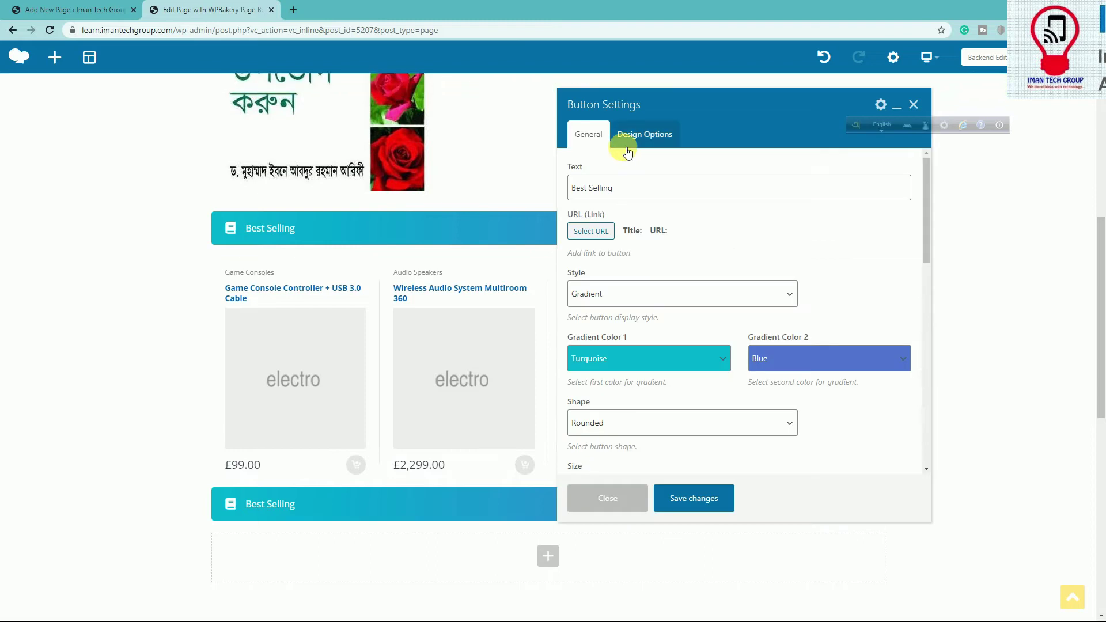
pyautogui.tripleClick(609, 194)
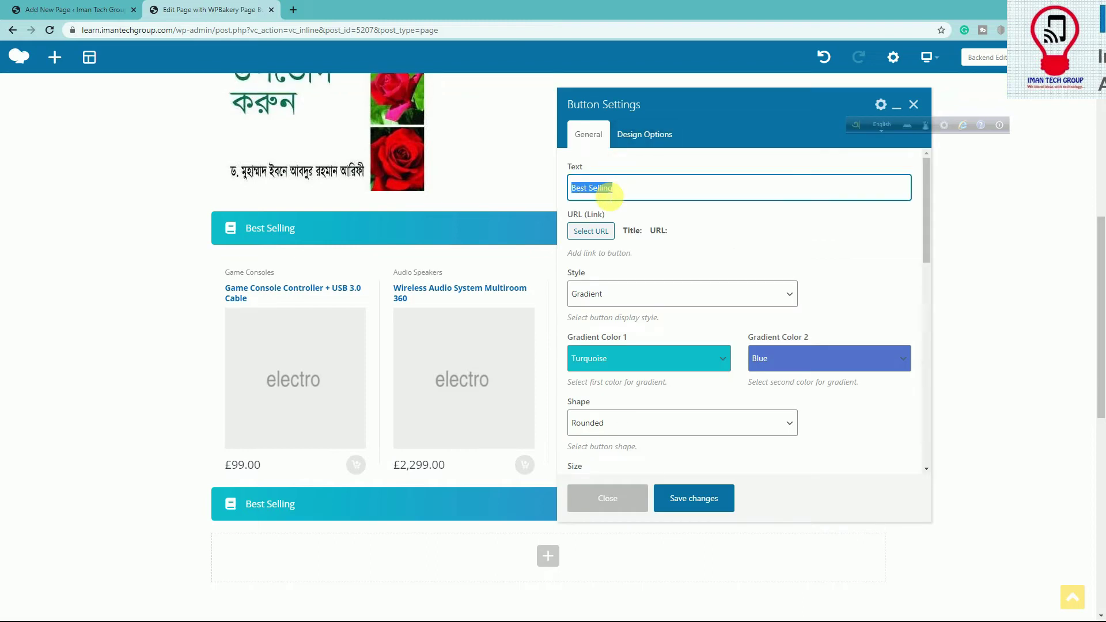
pyautogui.press('BackSpace')
pyautogui.write('roduct')
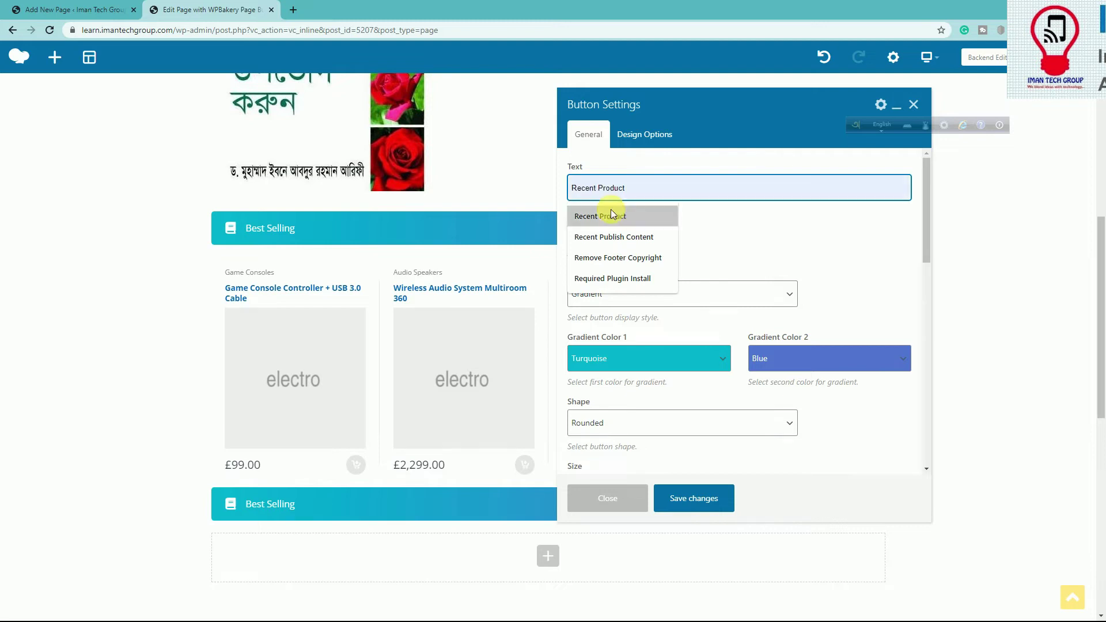
pyautogui.click(609, 215)
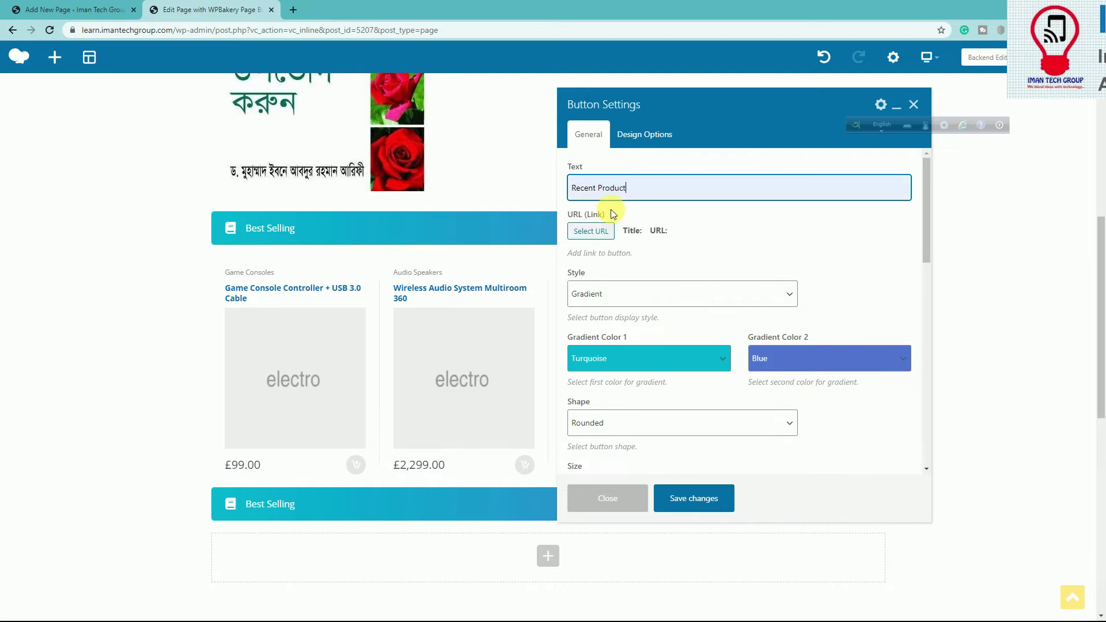
pyautogui.click(694, 499)
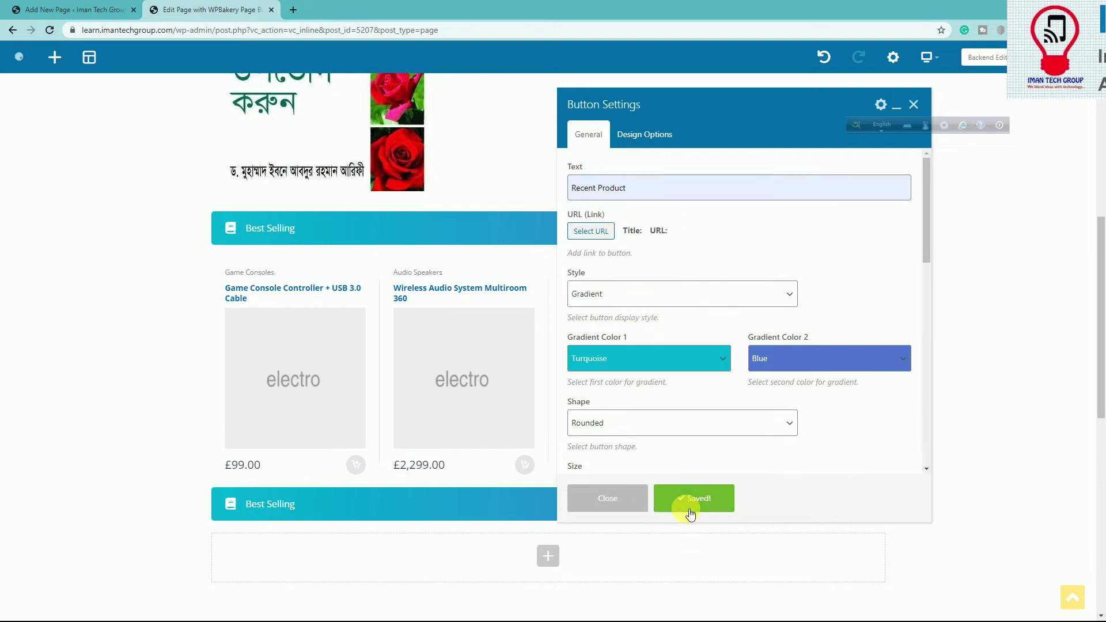
pyautogui.click(627, 503)
# Step: Add the WooCommerce Recent products element below the Recent Product button
pyautogui.scroll(-4, 614, 438)
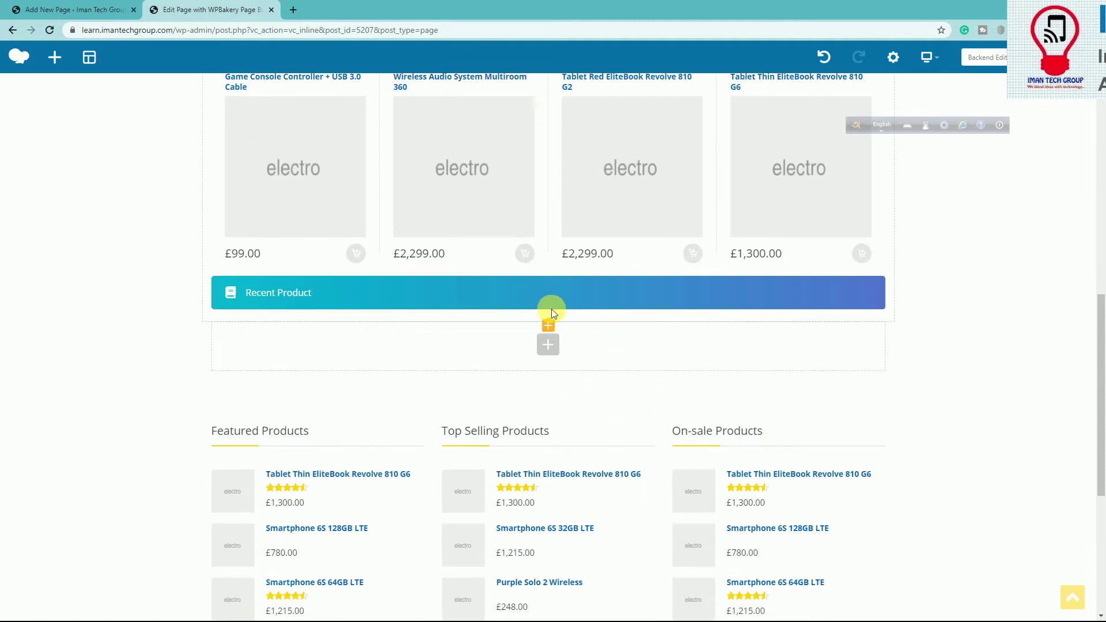
pyautogui.click(549, 327)
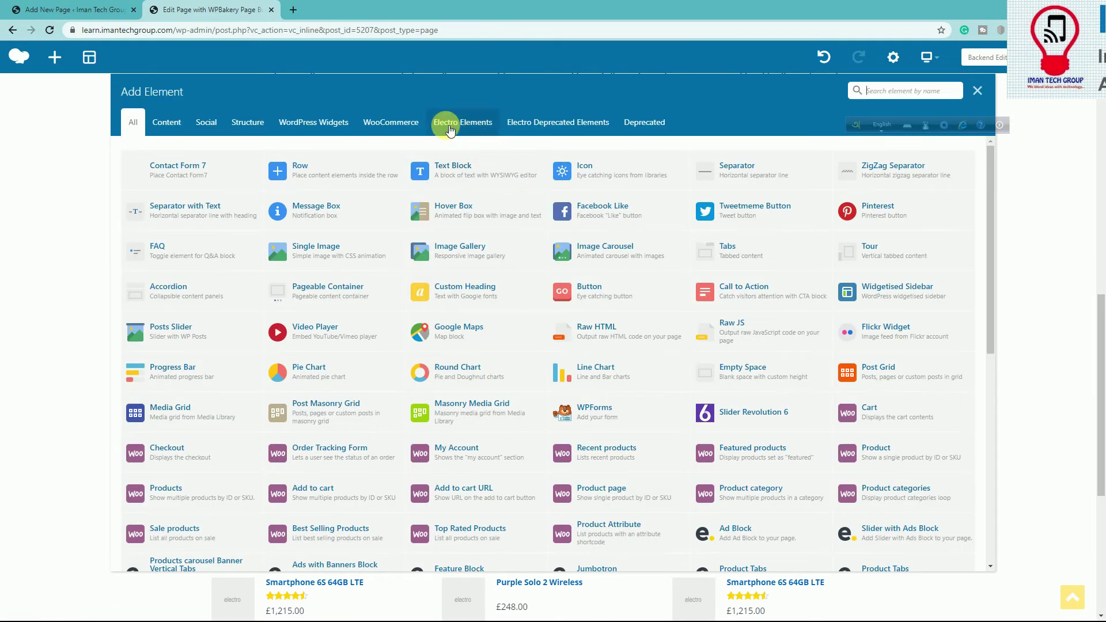
pyautogui.click(392, 124)
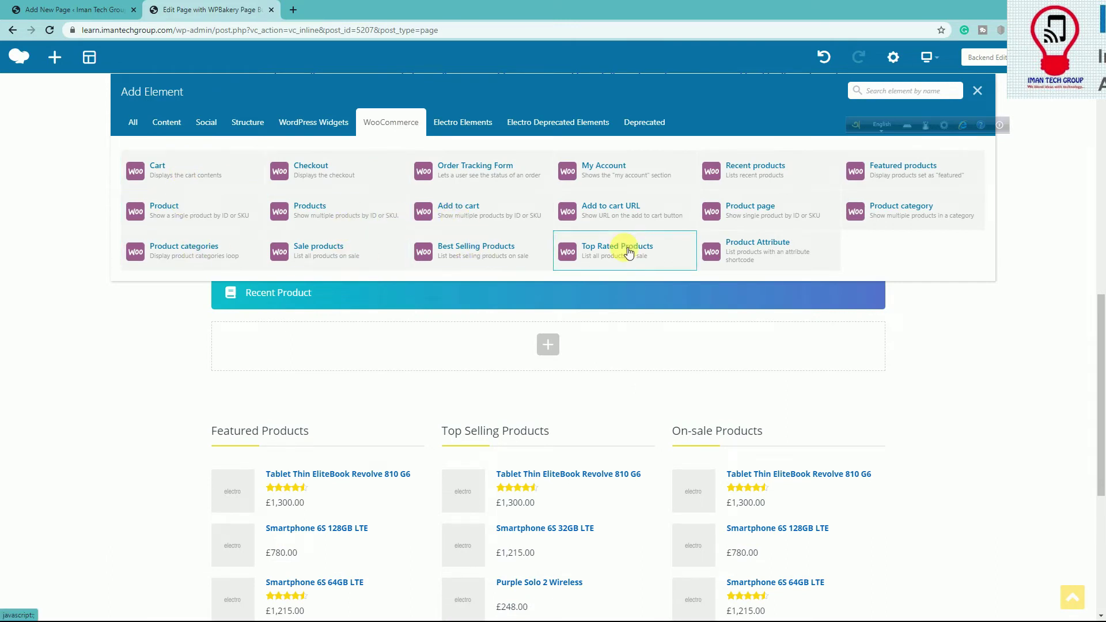
pyautogui.click(751, 180)
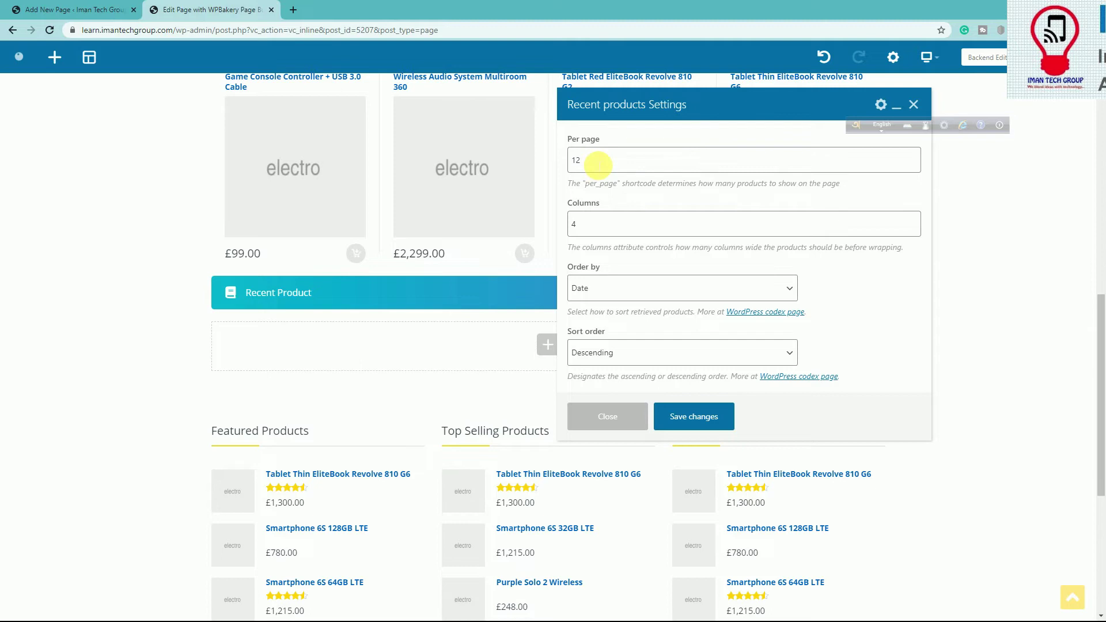
# Step: Set the recent products to 4 per page, keeping 4 columns, then save and close the settings
pyautogui.doubleClick(598, 164)
pyautogui.write('4')
pyautogui.click(623, 229)
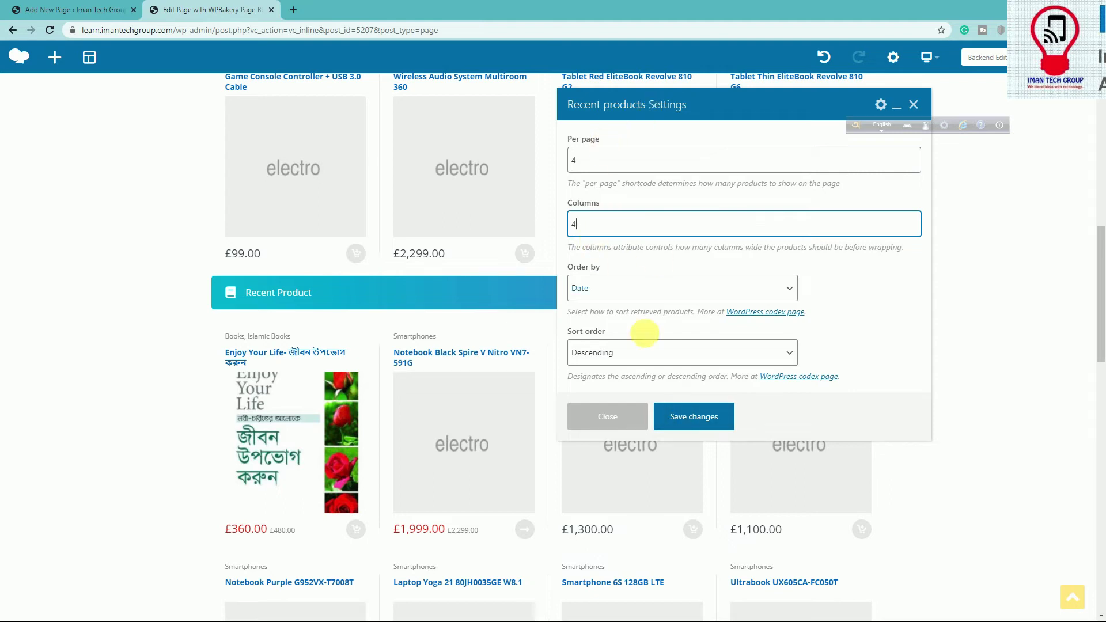
pyautogui.click(697, 415)
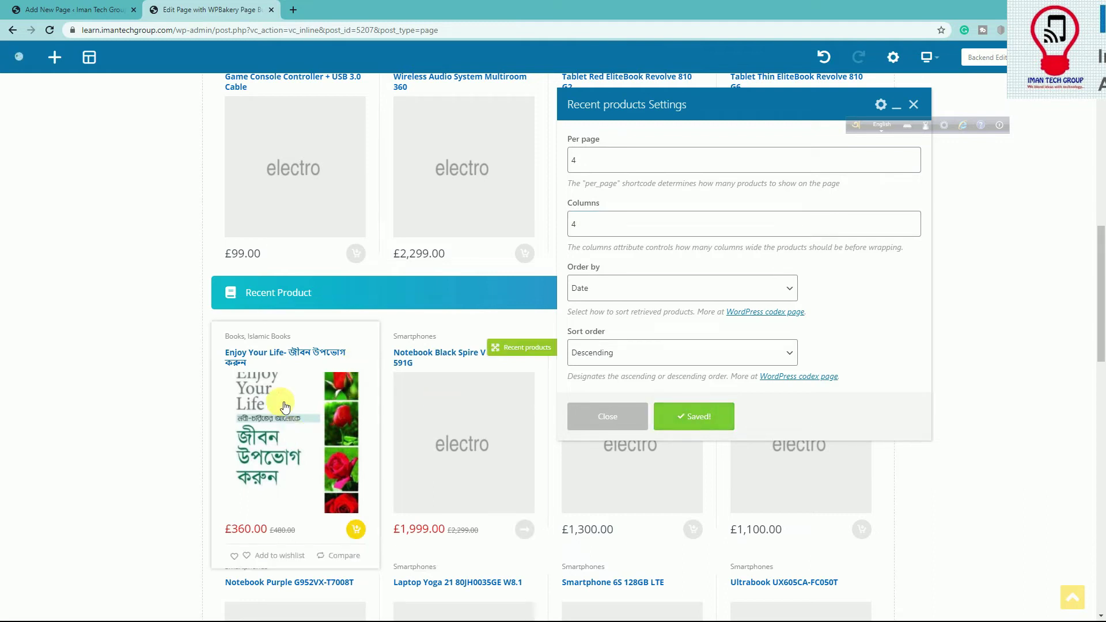
pyautogui.click(636, 416)
# Step: Clone the Recent Product button and move the copy directly below the recent products
pyautogui.scroll(-1, 628, 375)
pyautogui.scroll(-3, 627, 367)
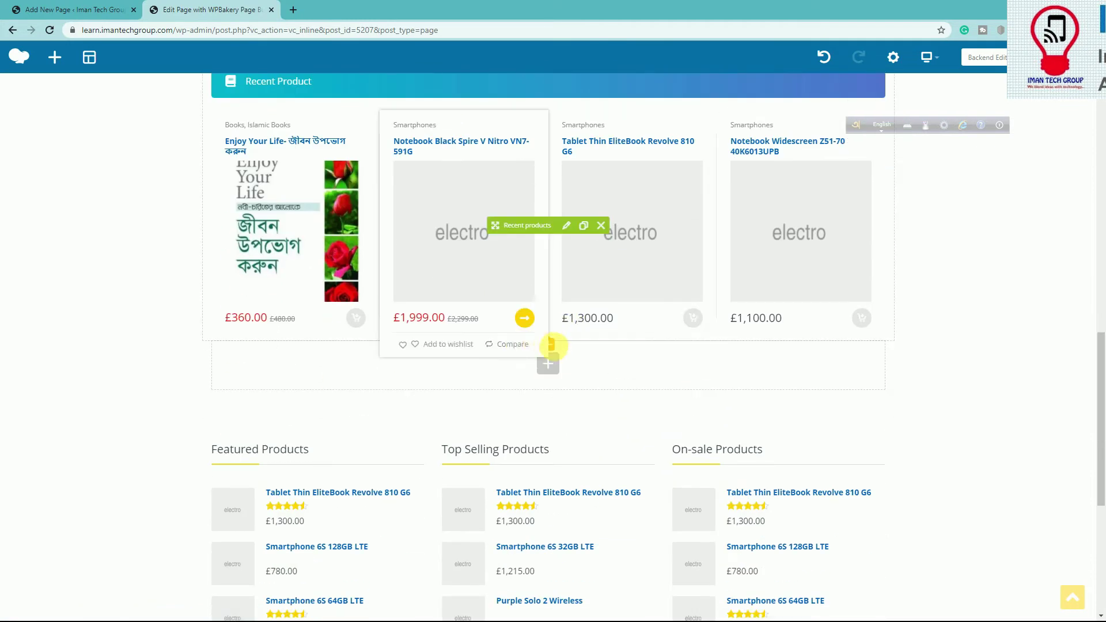
pyautogui.scroll(2, 555, 346)
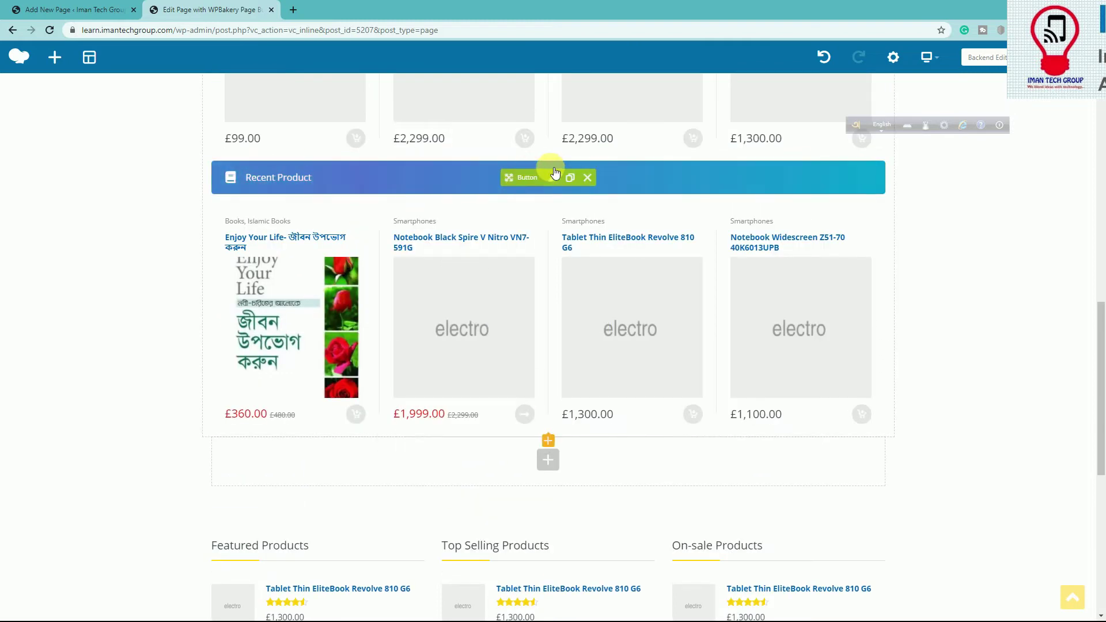
pyautogui.click(574, 179)
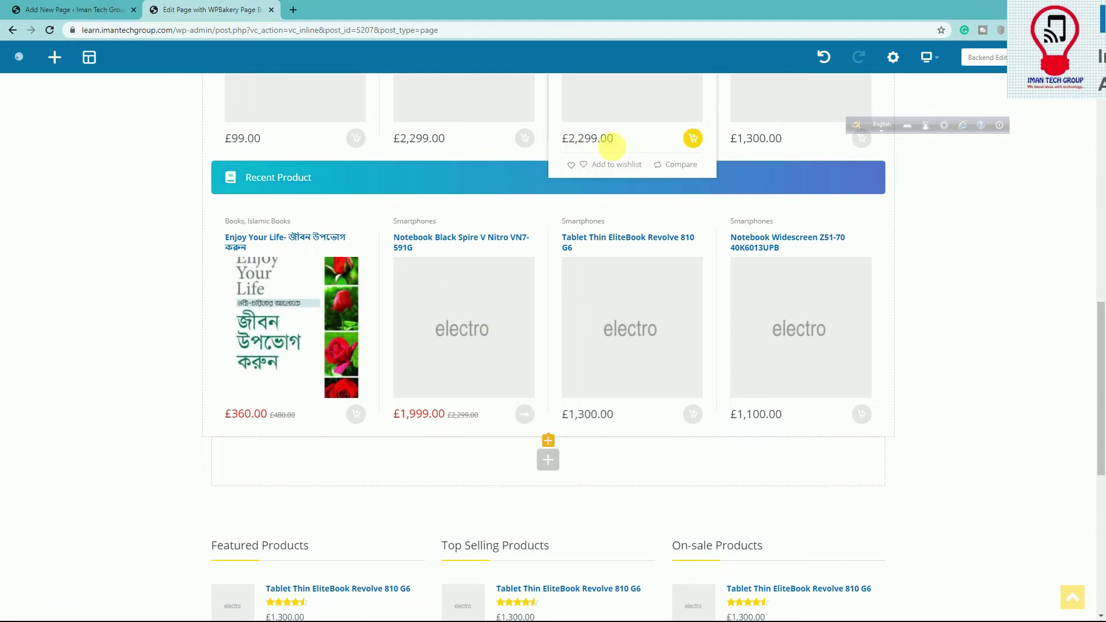
pyautogui.scroll(-1, 539, 386)
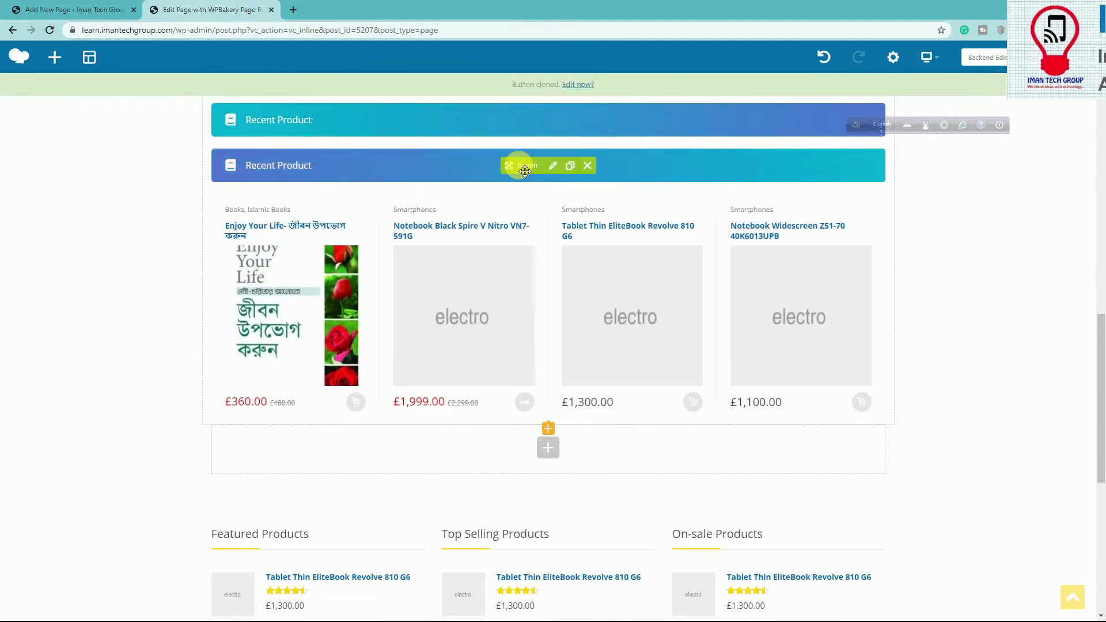
pyautogui.moveTo(515, 165); pyautogui.dragTo(521, 360)
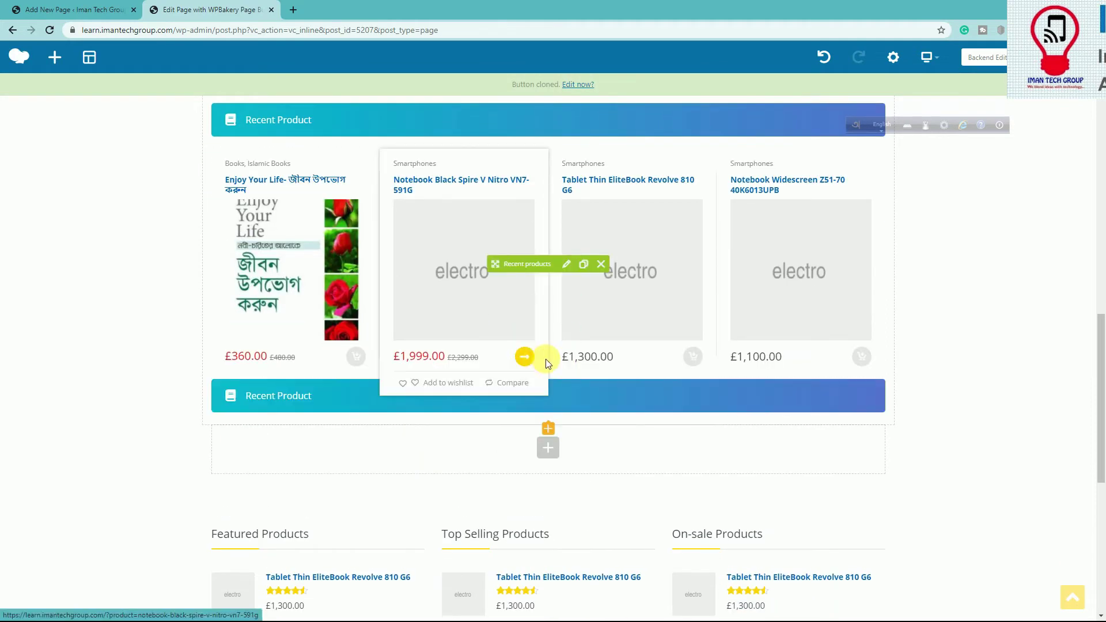
# Step: Change the lower cloned button's text to "Islamic Books", then save and close its settings
pyautogui.click(554, 396)
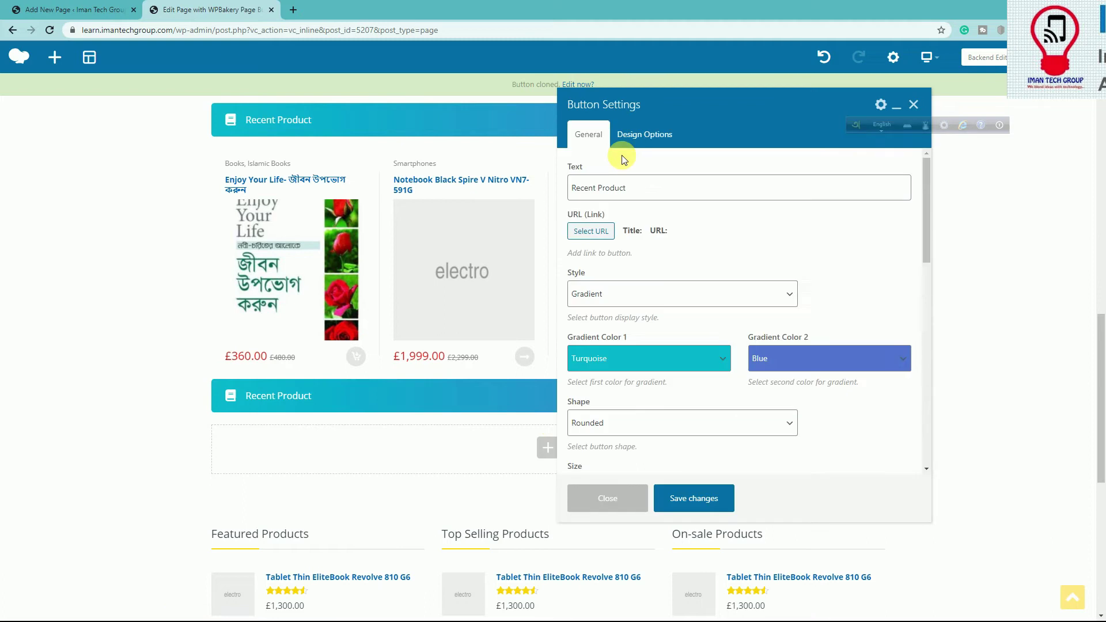
pyautogui.tripleClick(608, 189)
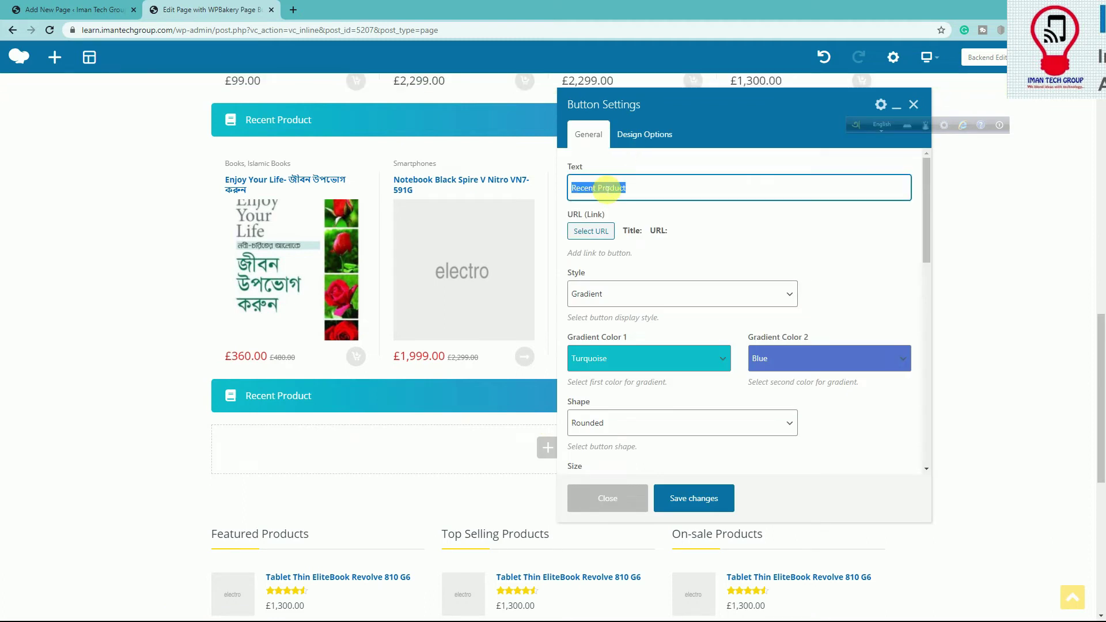
pyautogui.write('Islamic Books')
pyautogui.click(697, 508)
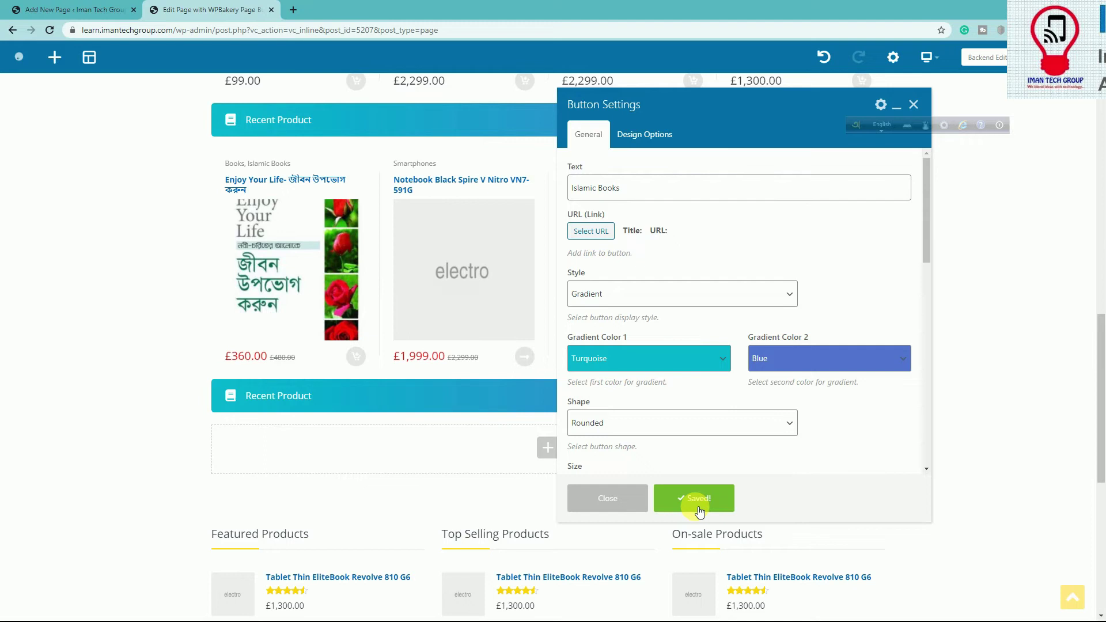
pyautogui.click(607, 497)
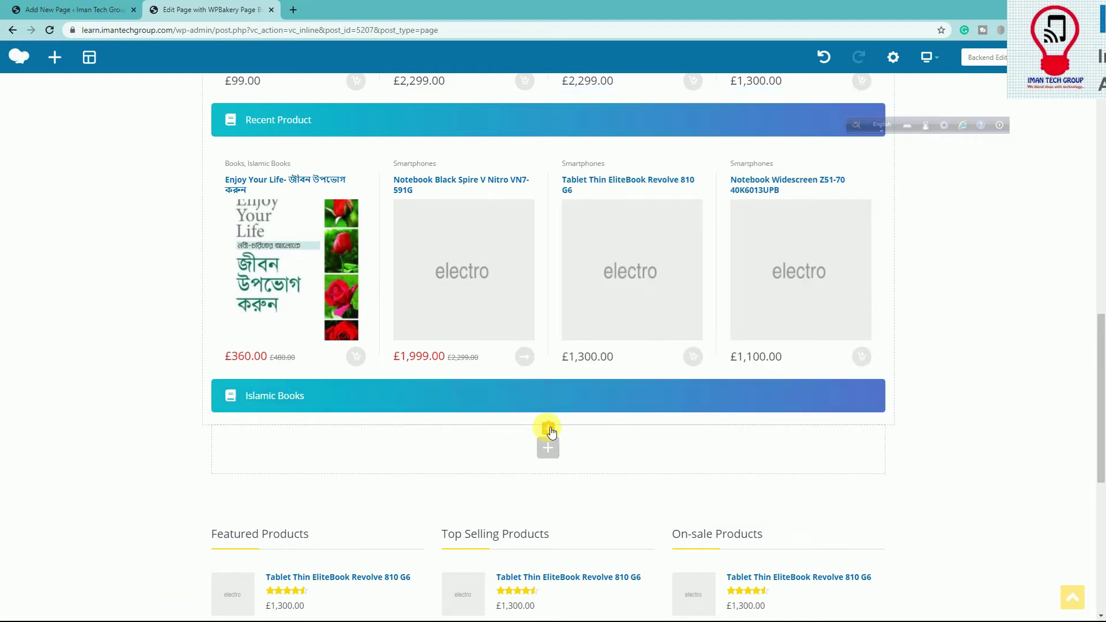
# Step: Add the WooCommerce Product category element below the Islamic Books button
pyautogui.click(548, 444)
pyautogui.click(451, 127)
pyautogui.click(408, 125)
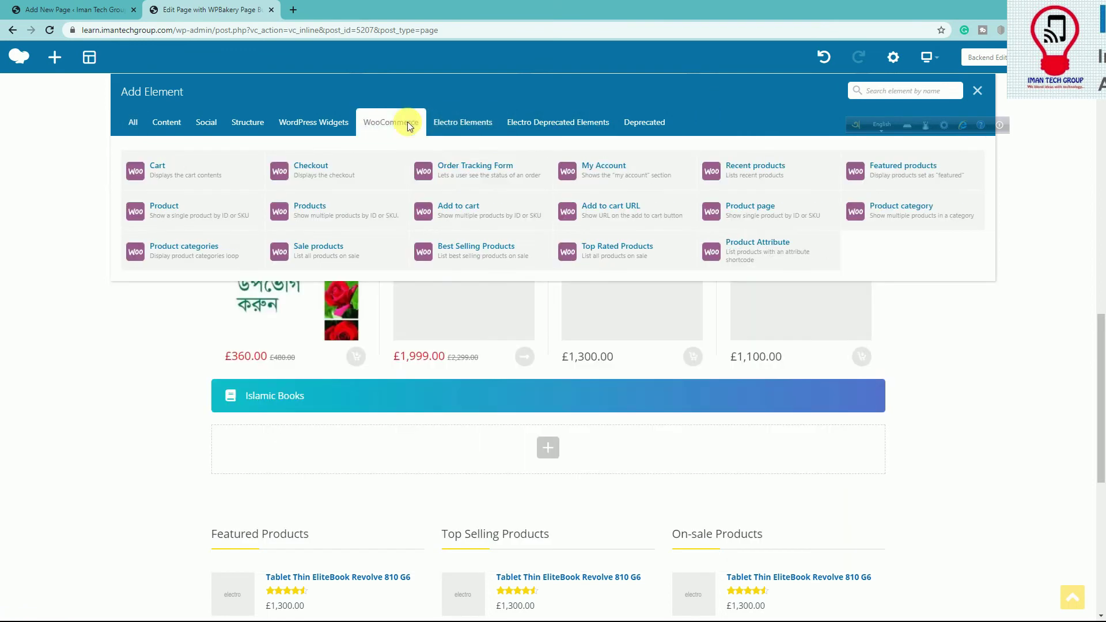
pyautogui.click(922, 220)
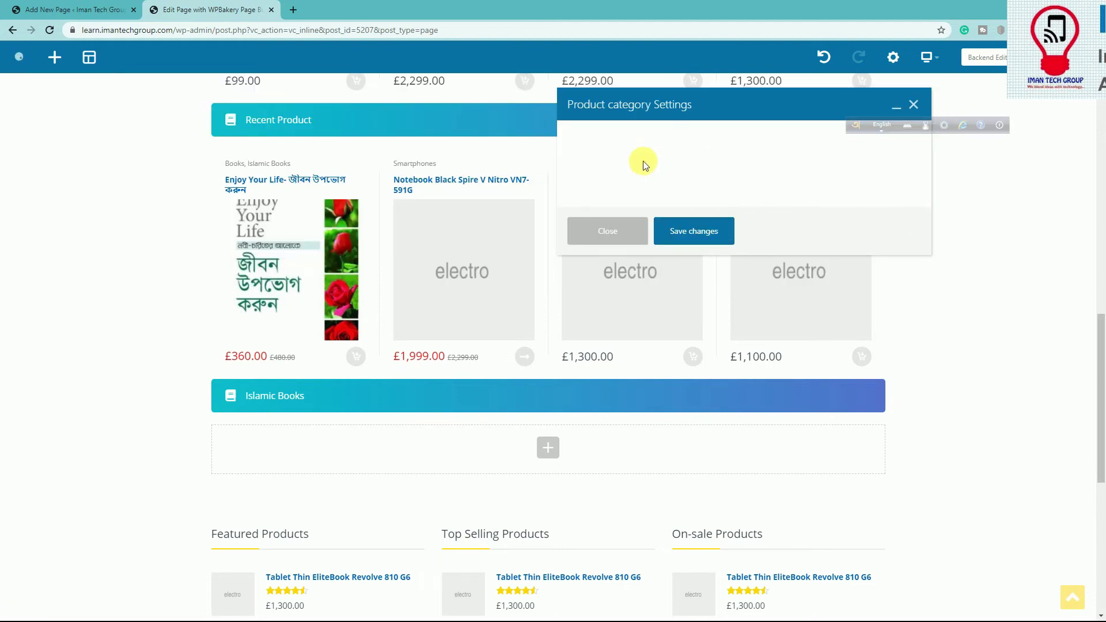
# Step: Set the product category element to show 4 items in 4 columns from the Islamic Books category, then save and close its settings
pyautogui.doubleClick(599, 169)
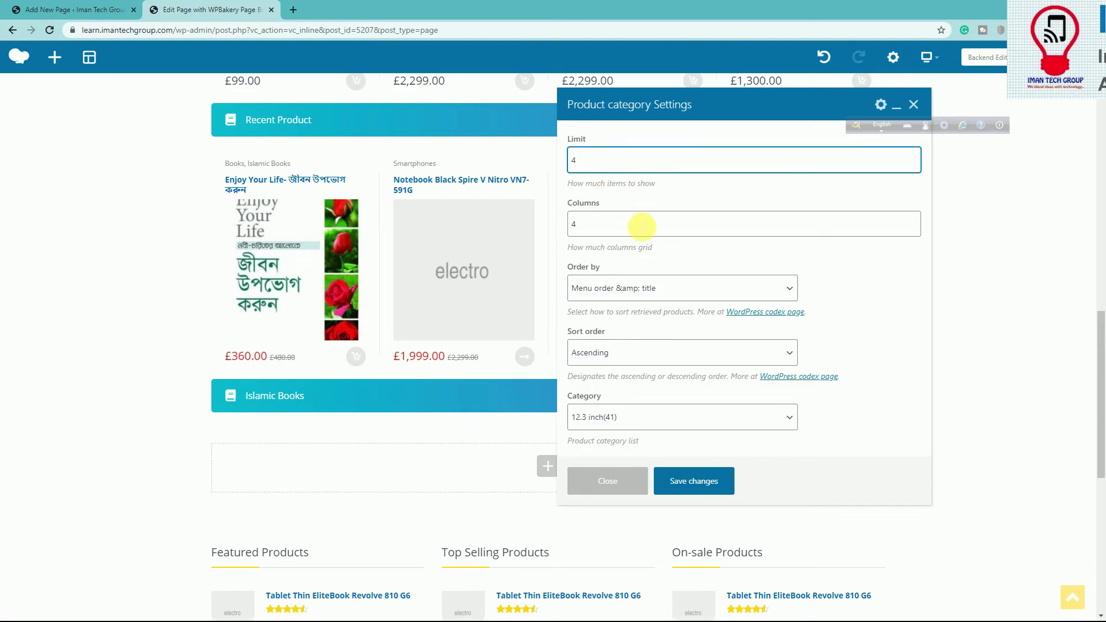
pyautogui.click(618, 223)
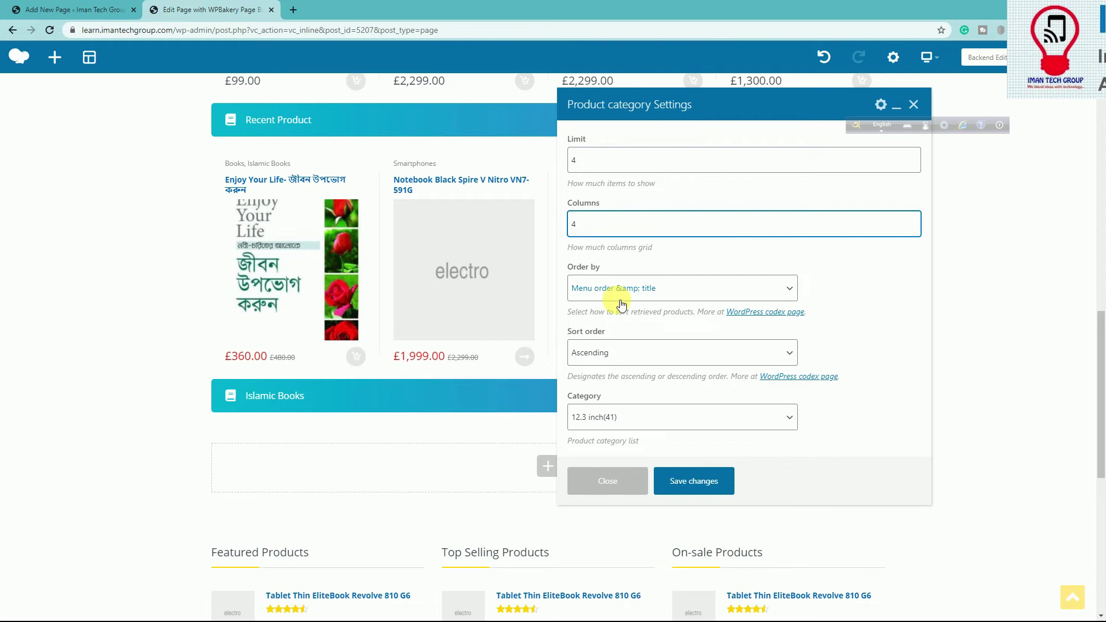
pyautogui.click(615, 429)
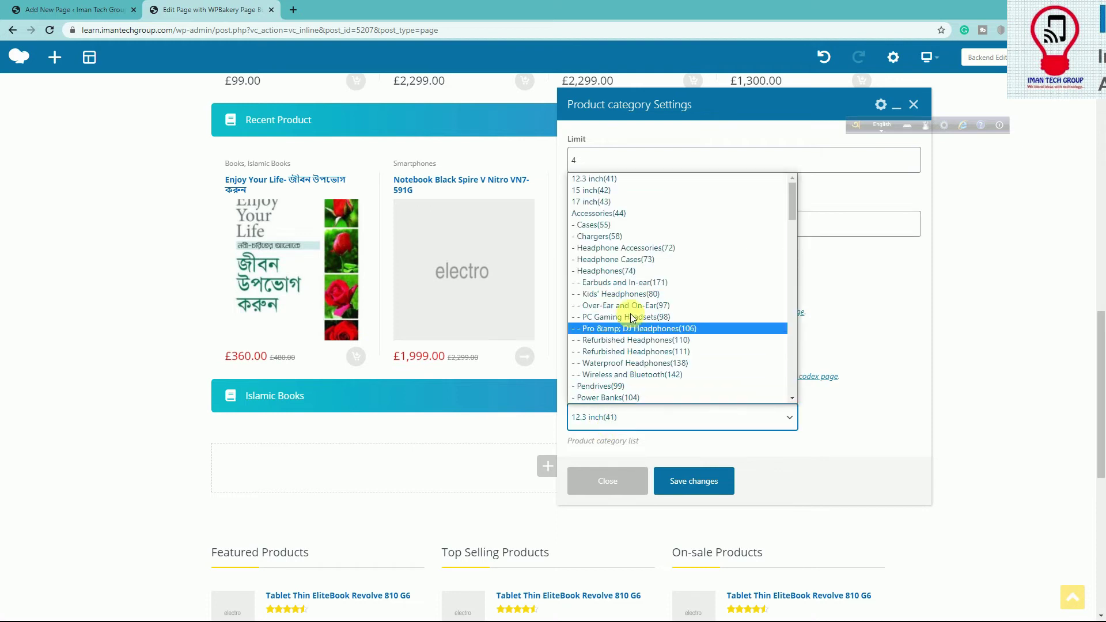
pyautogui.scroll(-4, 640, 323)
pyautogui.scroll(-8, 652, 351)
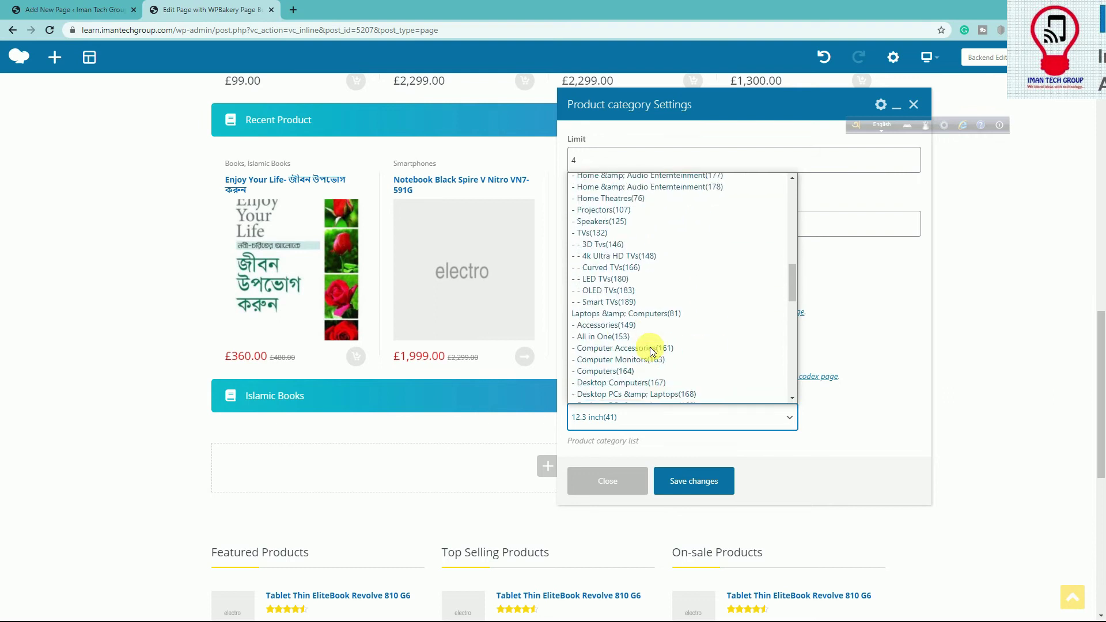
pyautogui.scroll(-3, 651, 351)
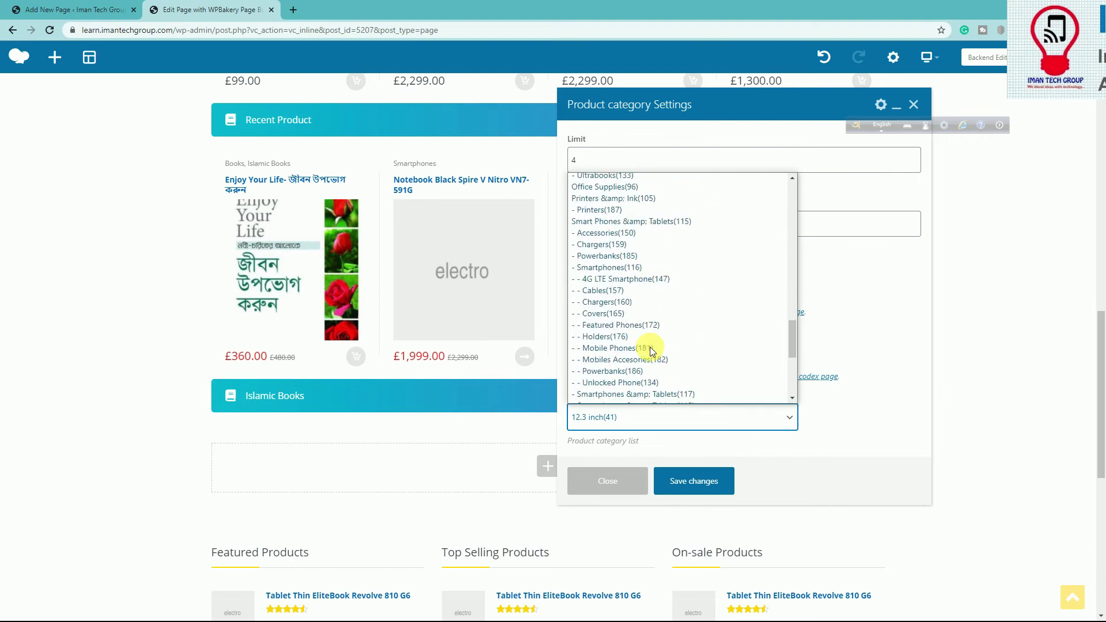
pyautogui.press('b')
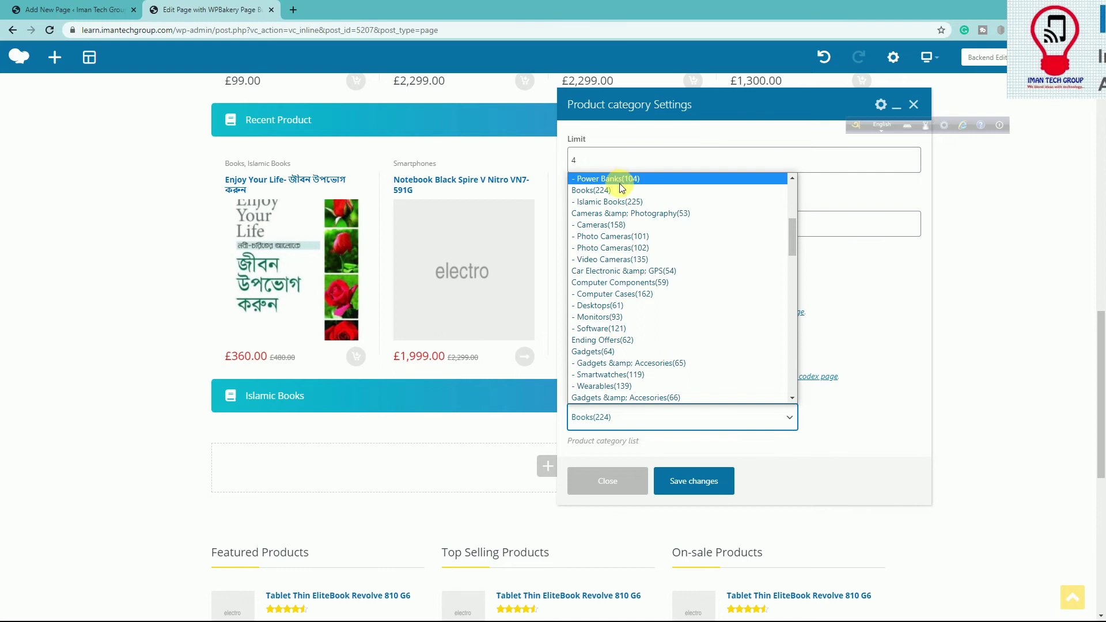
pyautogui.click(615, 203)
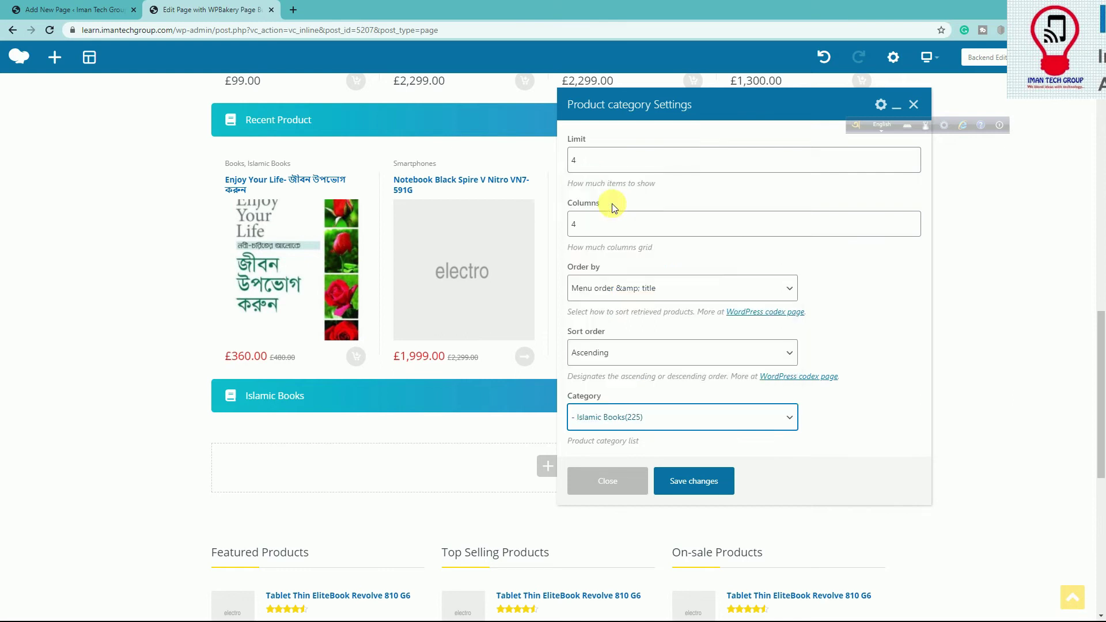
pyautogui.click(706, 481)
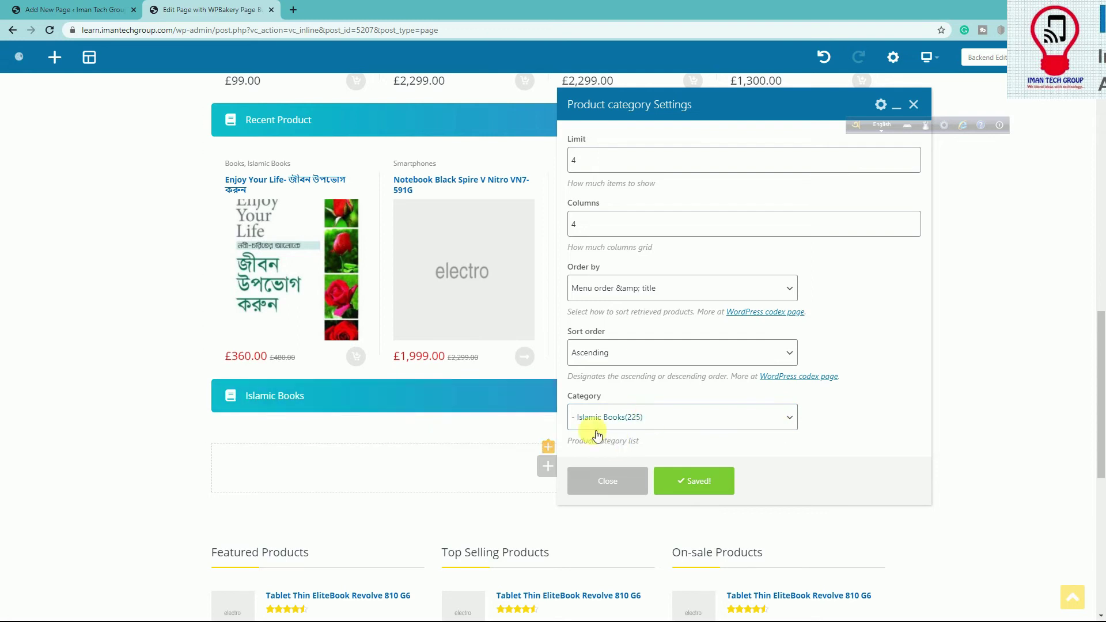
pyautogui.click(608, 481)
# Step: Clone the Islamic Books button and move the copy directly below the Islamic Books products
pyautogui.scroll(-3, 457, 476)
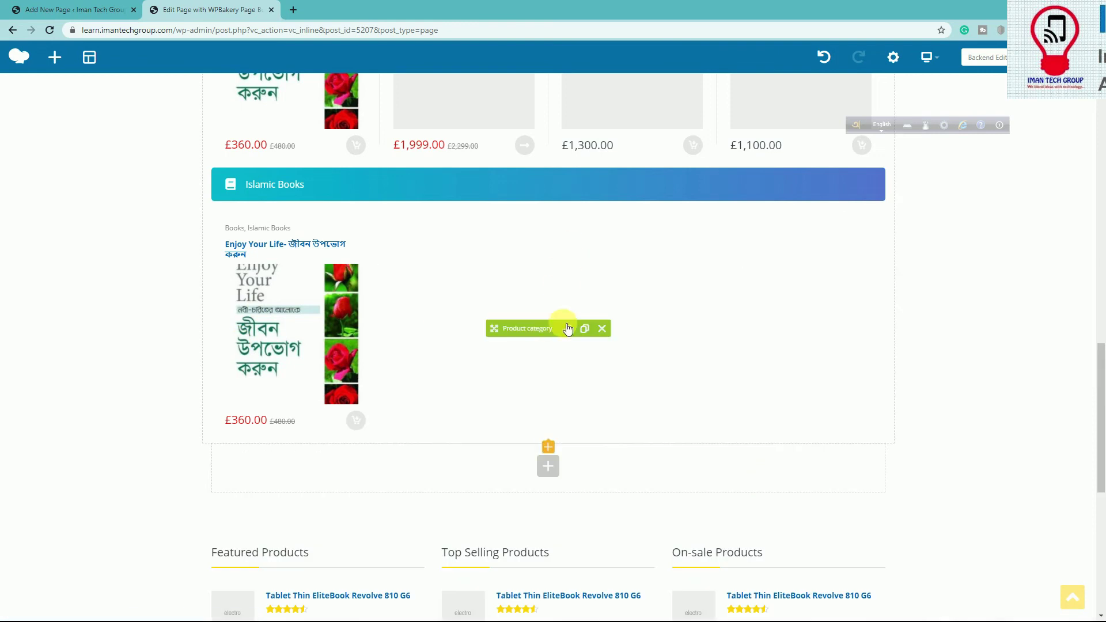
pyautogui.moveTo(575, 186)
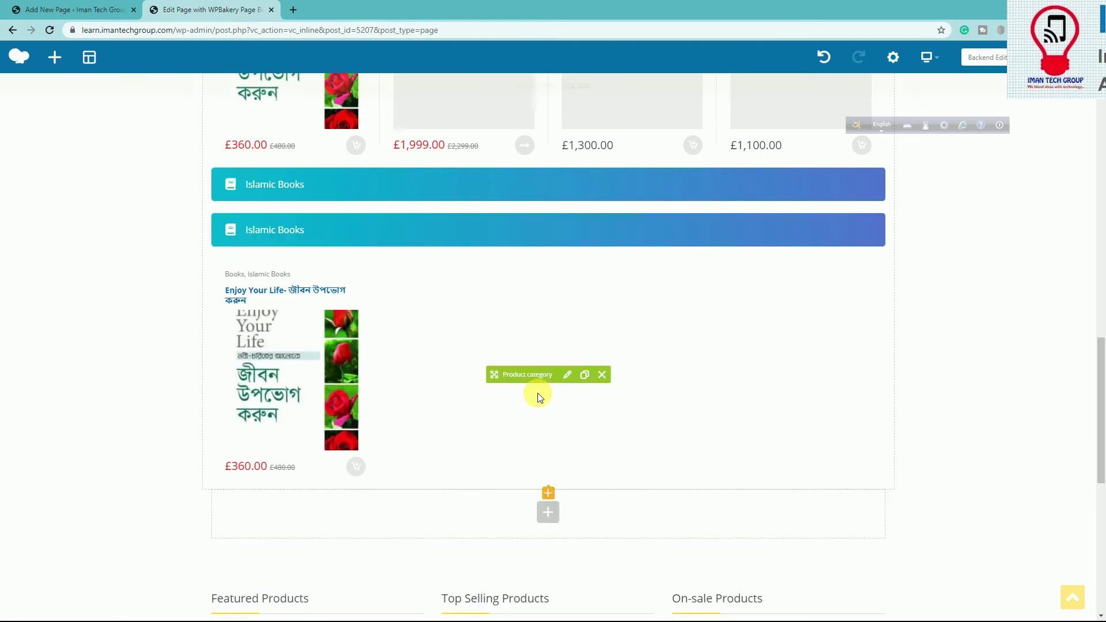
pyautogui.scroll(-1, 503, 299)
pyautogui.moveTo(518, 172); pyautogui.dragTo(513, 403)
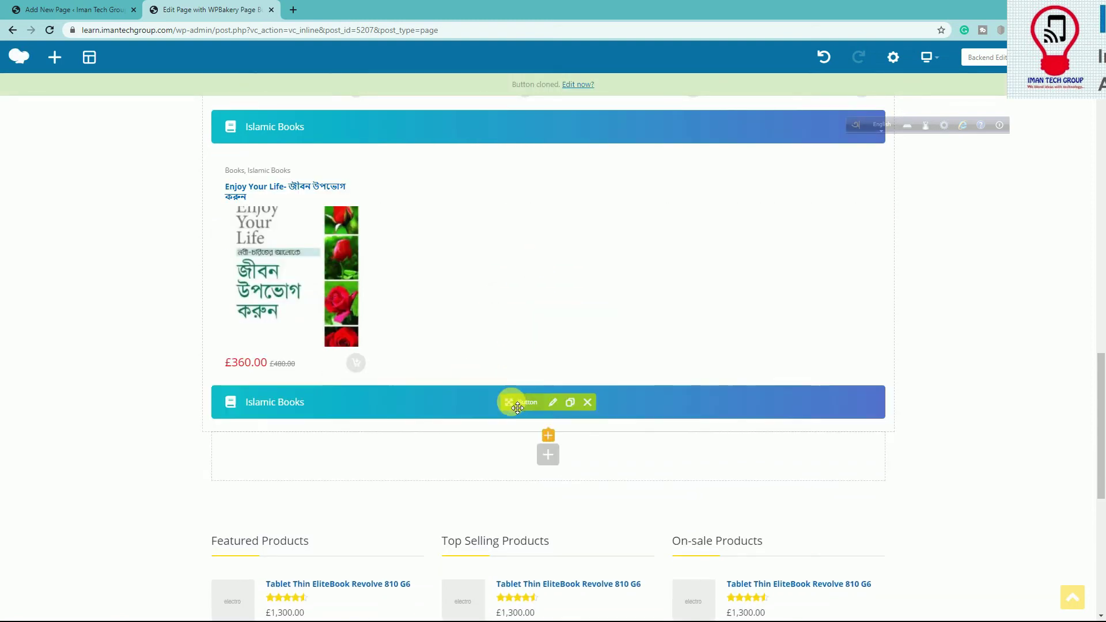
# Step: Change the lower cloned button's text to "Categories" and save the change
pyautogui.click(553, 403)
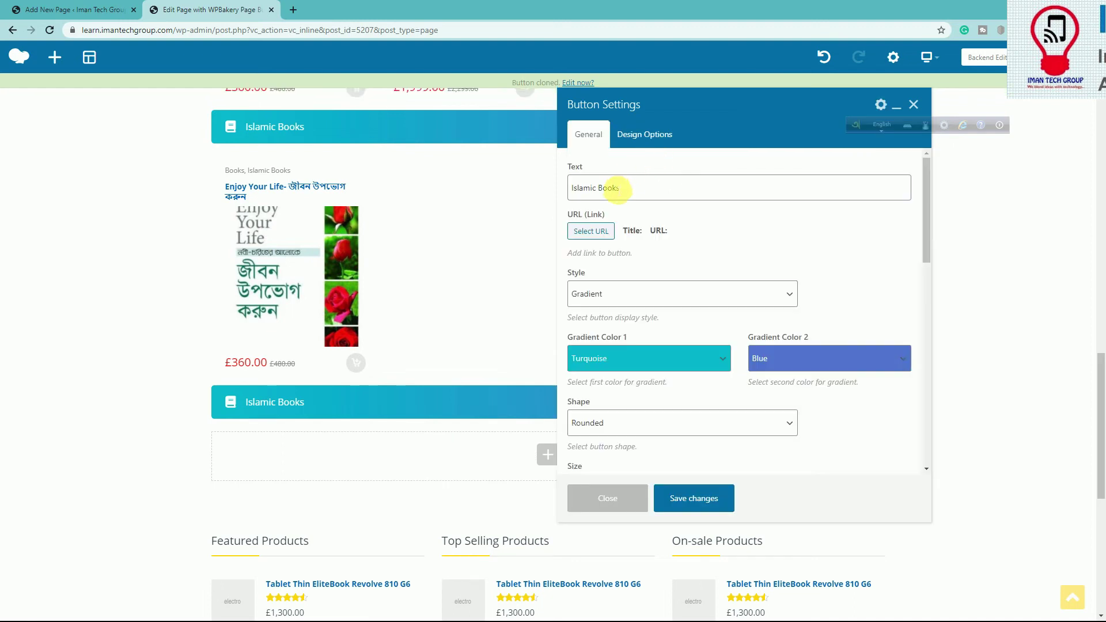
pyautogui.tripleClick(616, 189)
pyautogui.write('Categories')
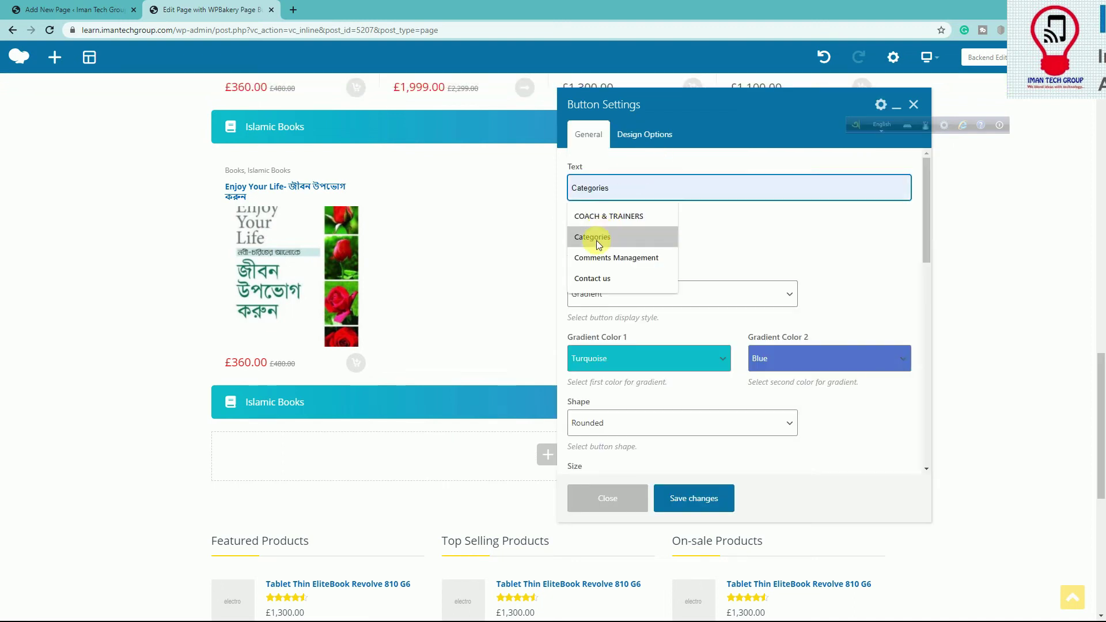
pyautogui.click(595, 238)
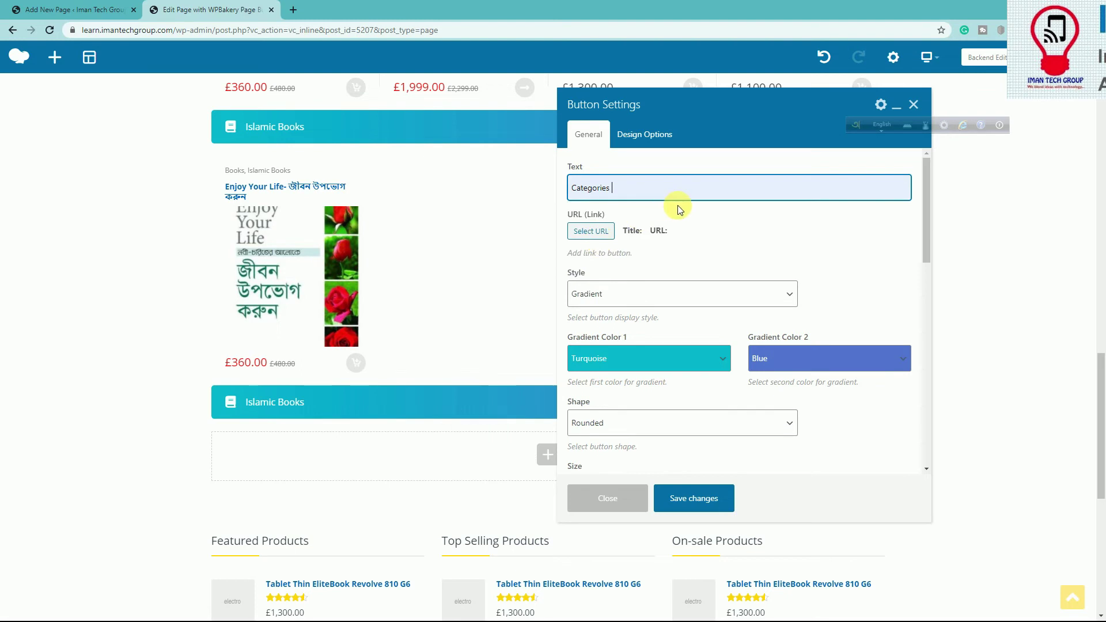
pyautogui.click(698, 499)
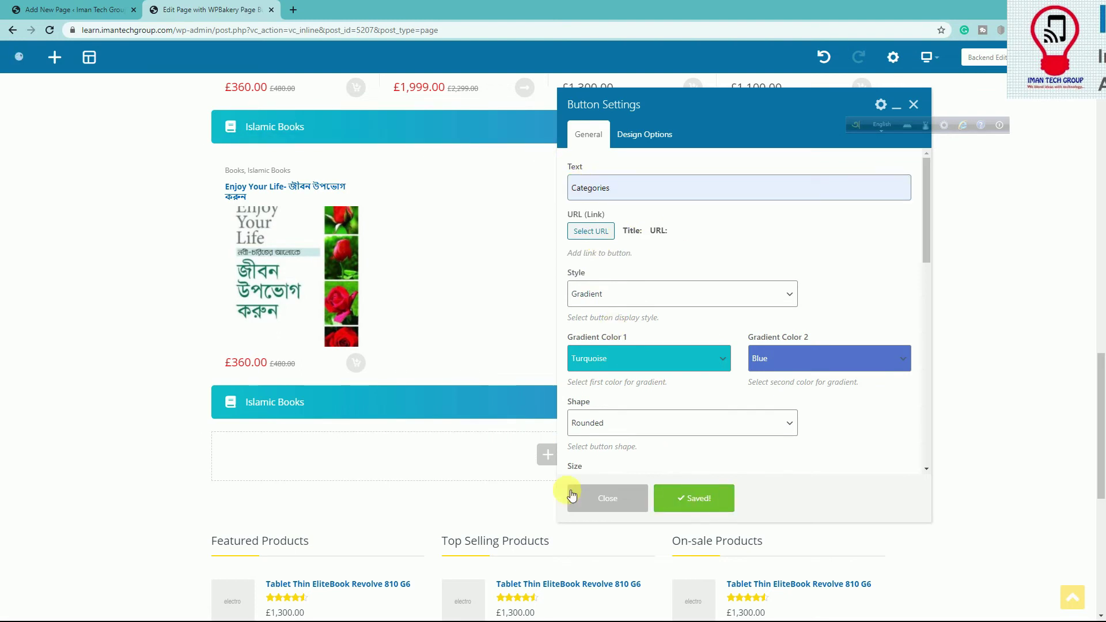
# Step: Replace the Categories button's icon with the solid Folder icon from Font Awesome 5, then save and close the settings
pyautogui.scroll(-2, 641, 335)
pyautogui.scroll(-10, 640, 335)
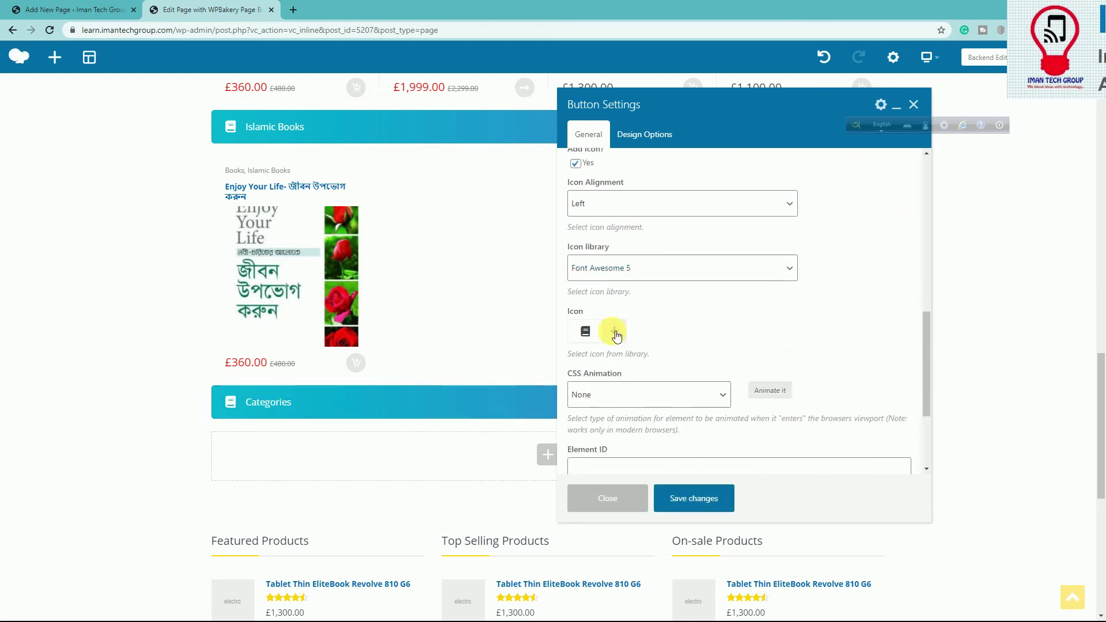
pyautogui.click(615, 333)
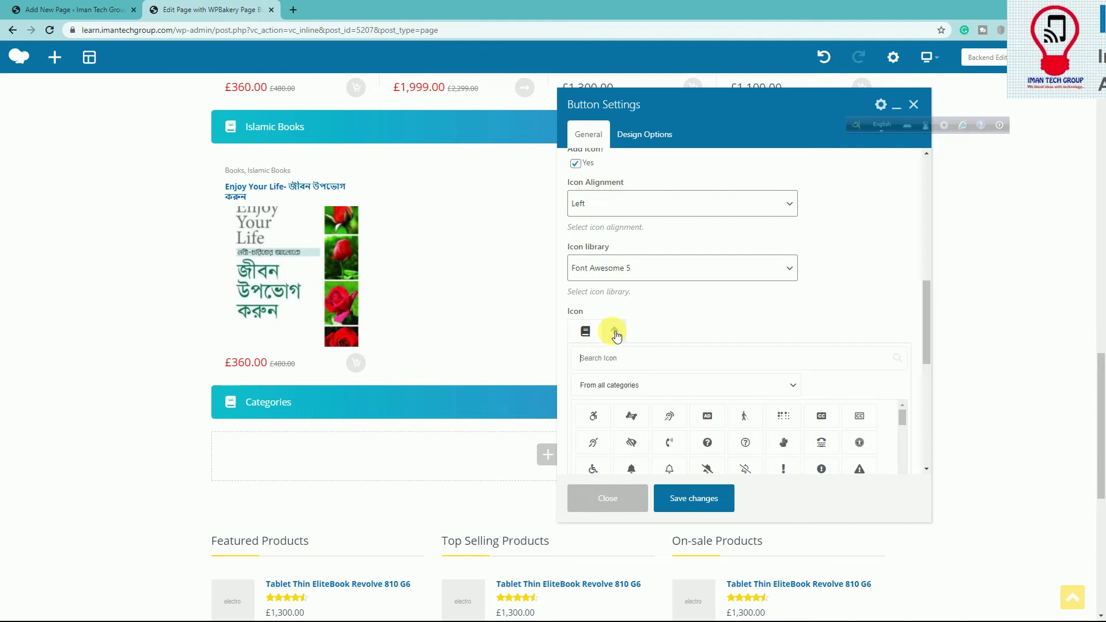
pyautogui.click(603, 361)
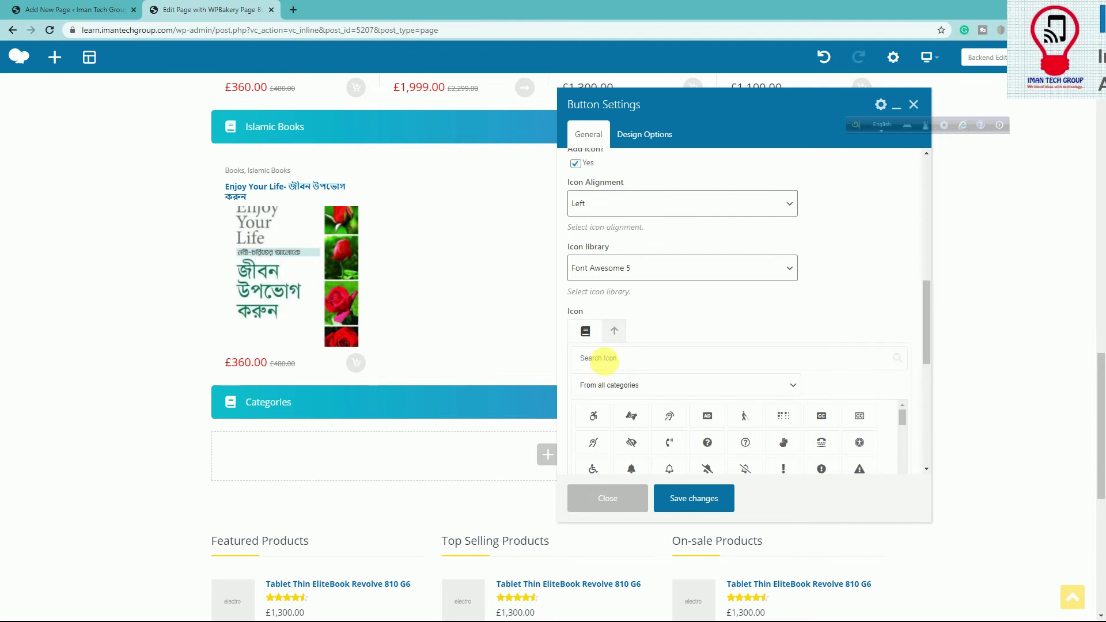
pyautogui.write('FOLDER')
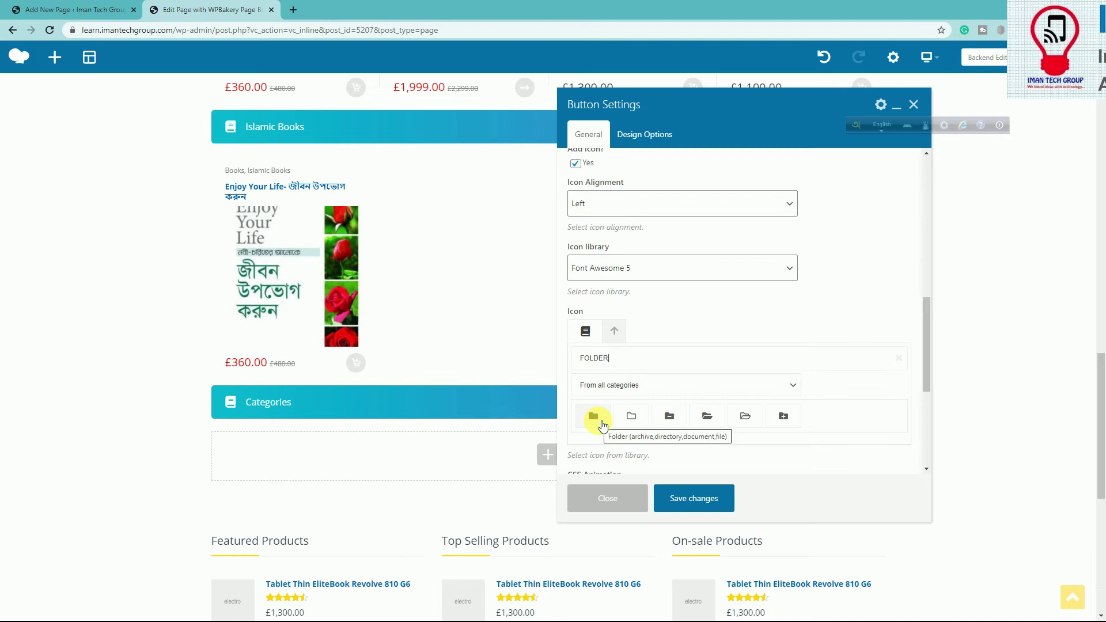
pyautogui.click(603, 425)
pyautogui.click(683, 499)
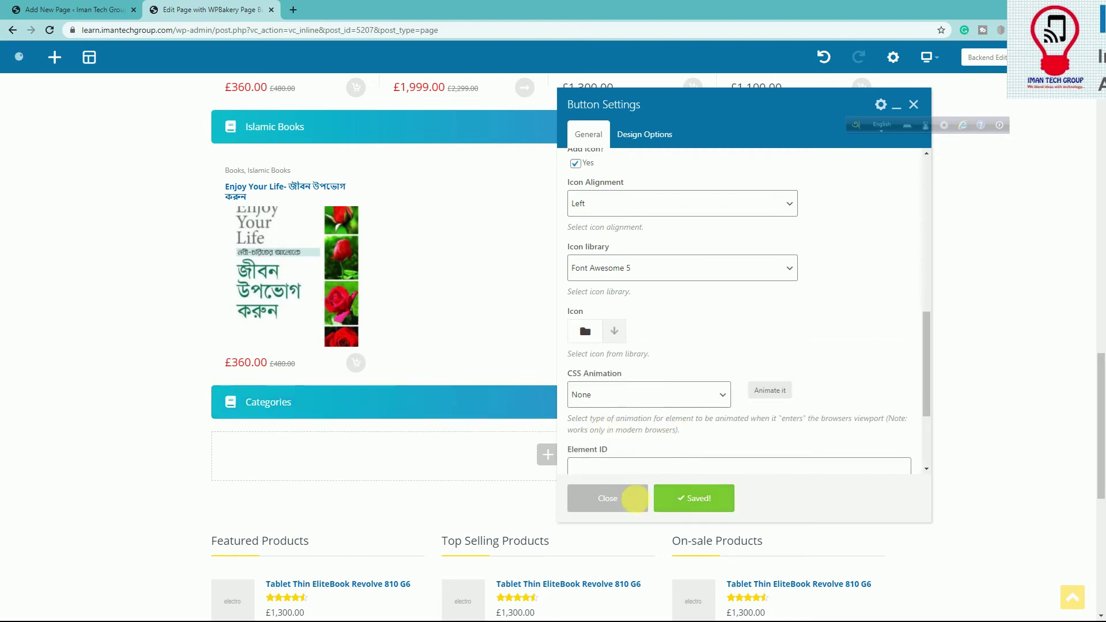
pyautogui.click(636, 499)
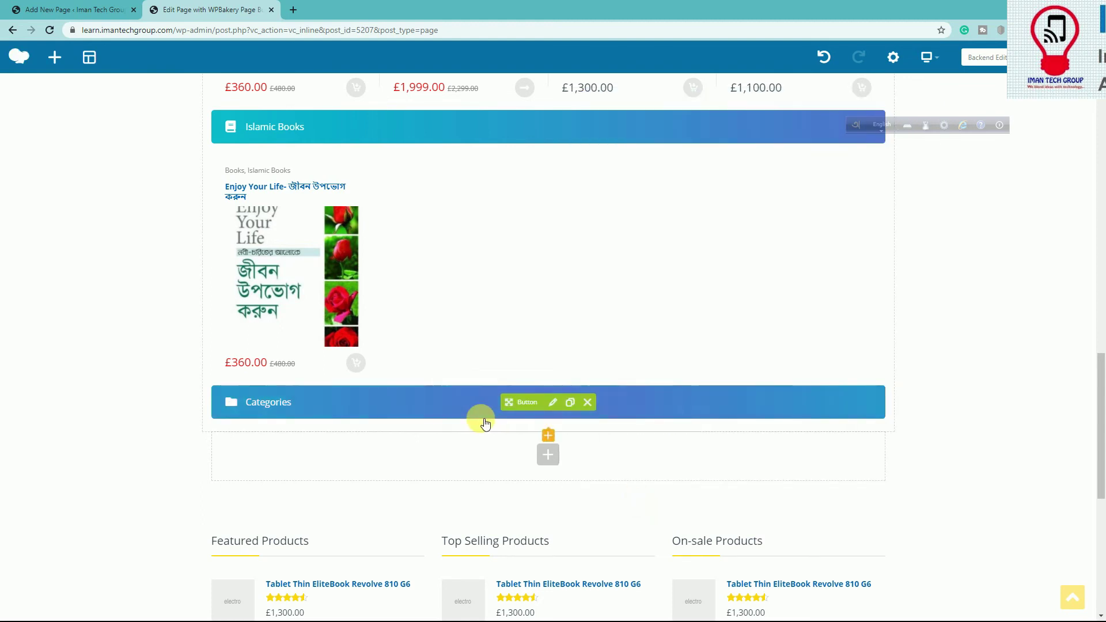
# Step: Add the Electro Product Categories Block element below the Categories button
pyautogui.scroll(-1, 507, 409)
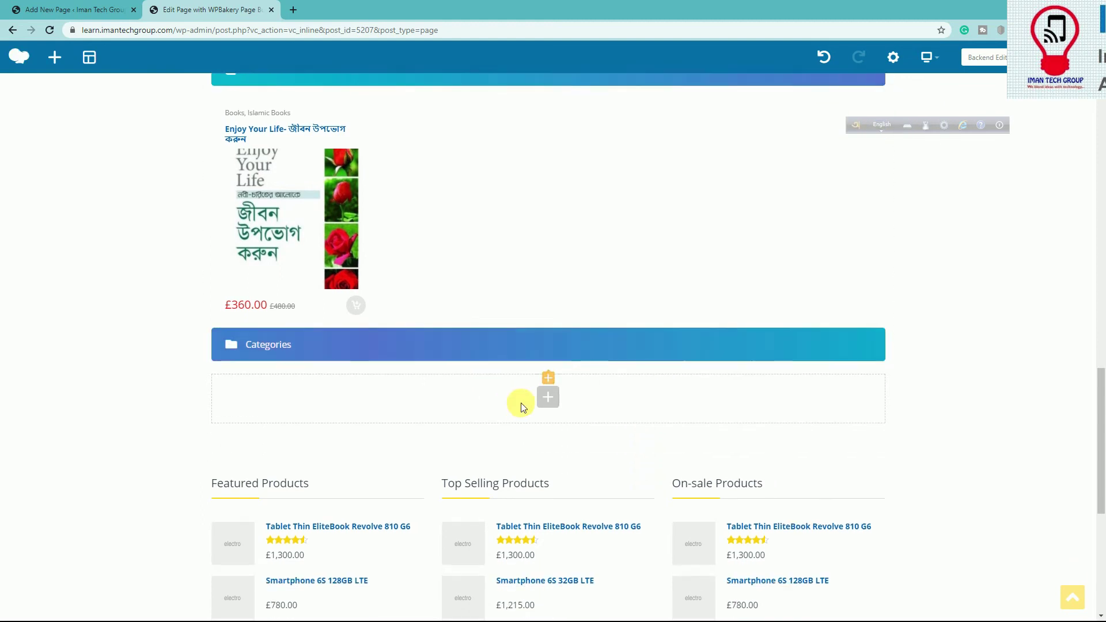
pyautogui.click(557, 380)
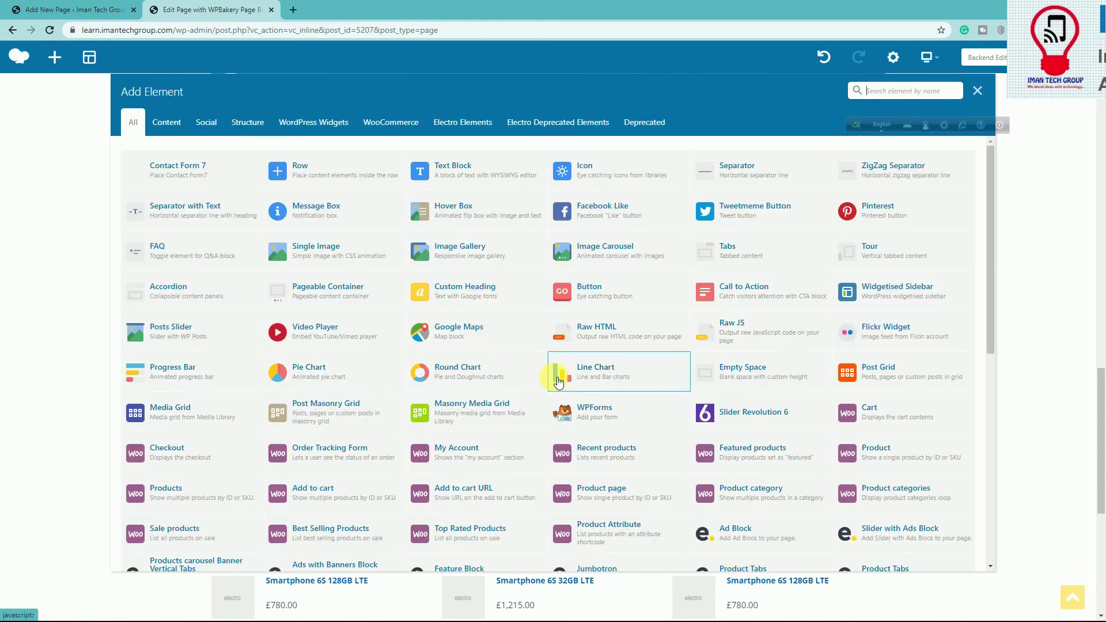
pyautogui.click(541, 122)
pyautogui.click(463, 122)
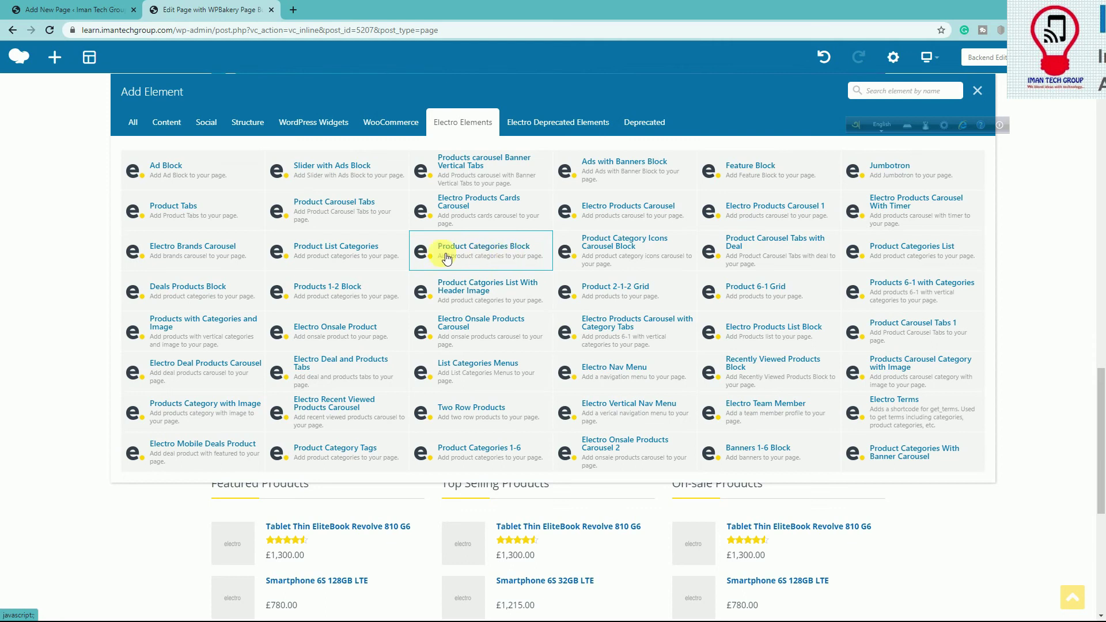
pyautogui.click(485, 255)
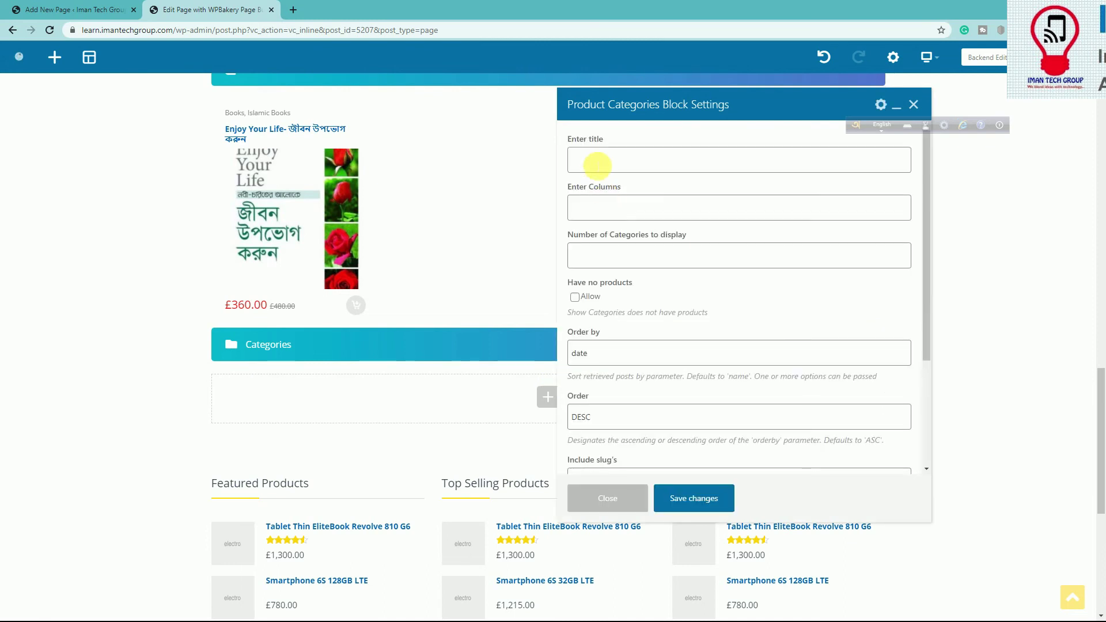
# Step: Set the product categories block to 4 columns, then save and close its settings
pyautogui.click(606, 208)
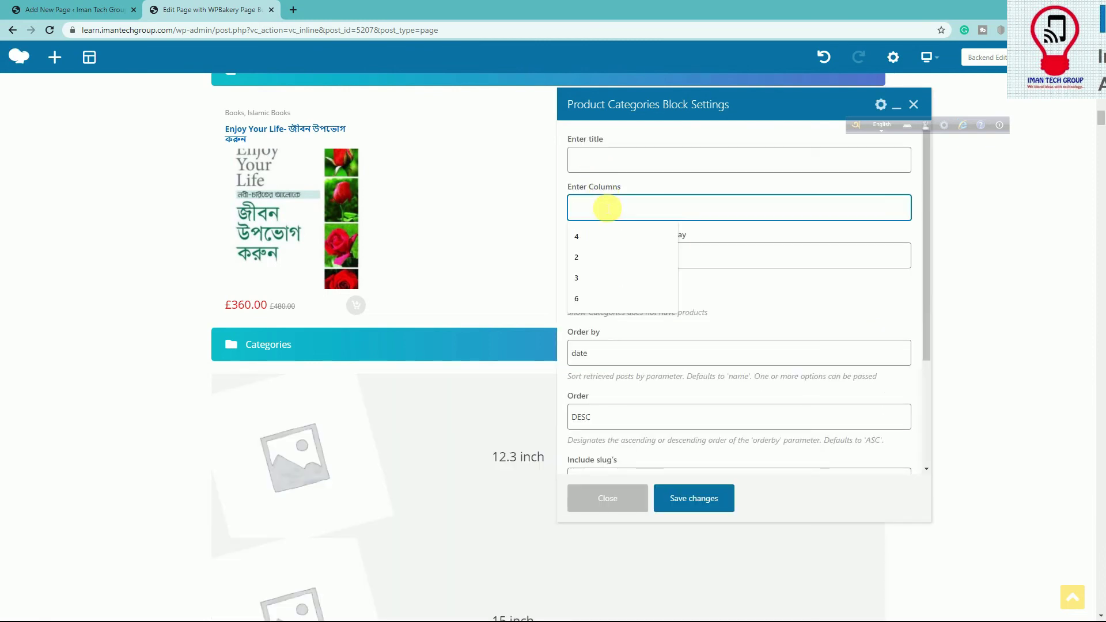
pyautogui.click(596, 236)
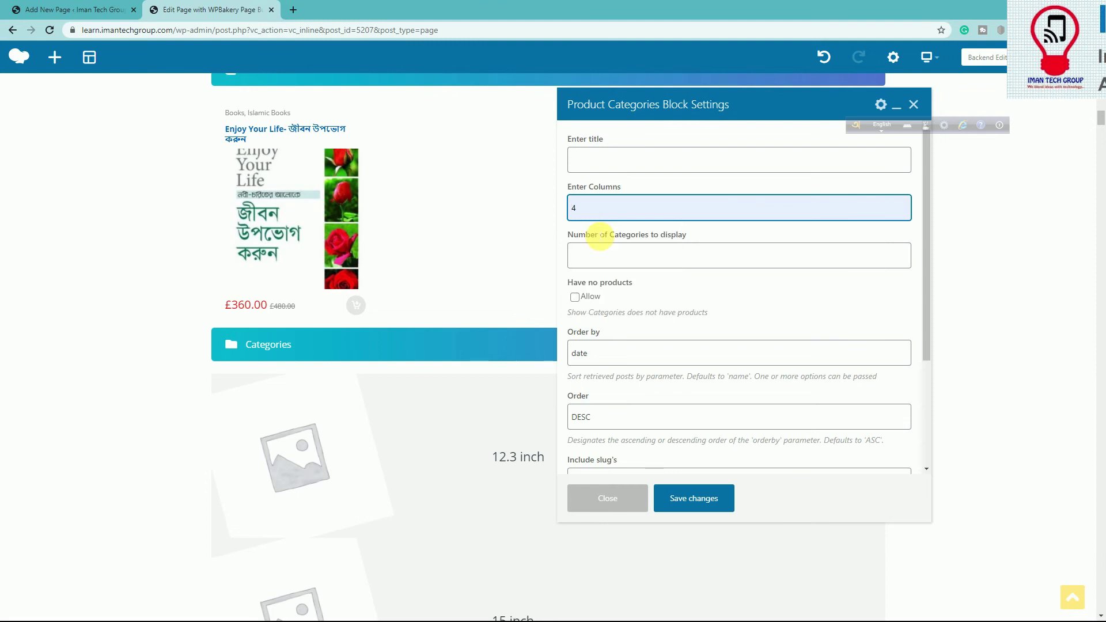
pyautogui.click(701, 282)
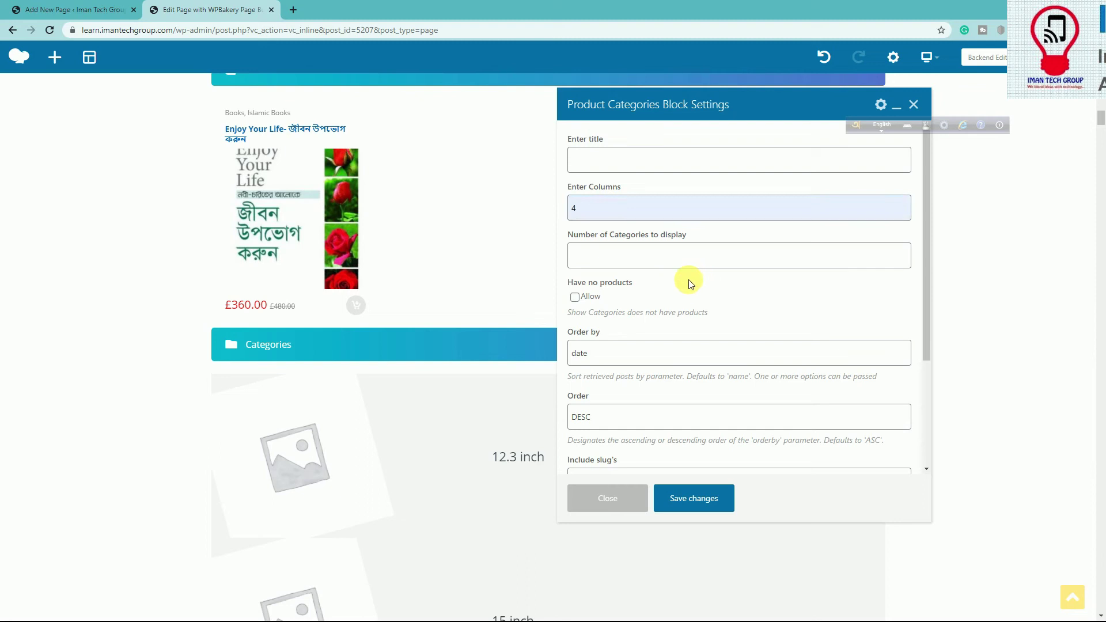
pyautogui.scroll(-1, 719, 418)
pyautogui.click(692, 485)
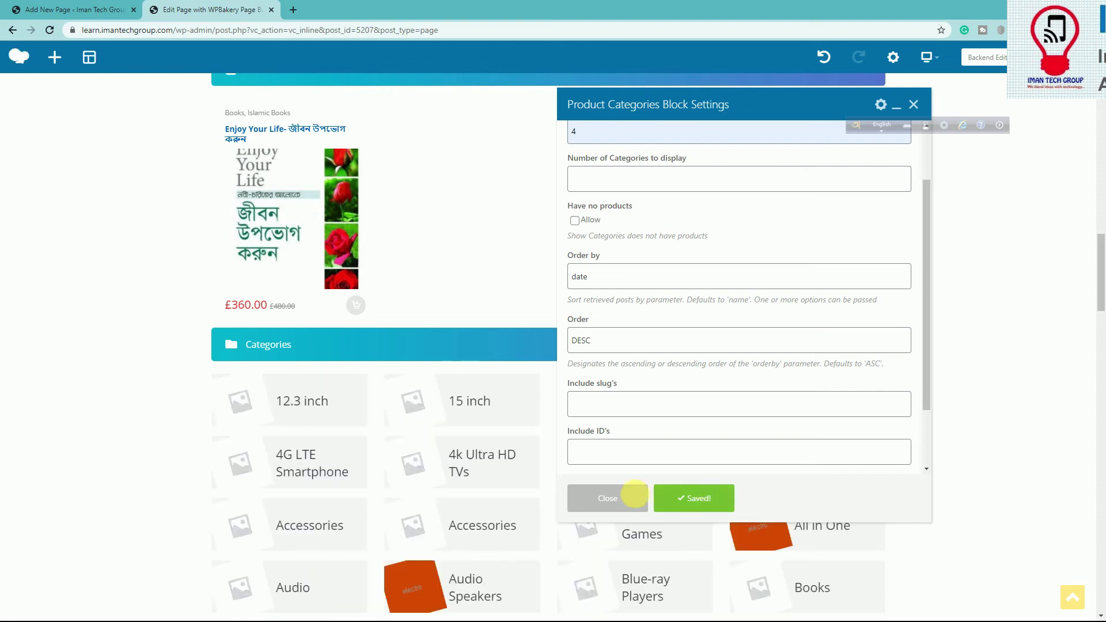
pyautogui.click(635, 497)
# Step: Update the page and open the published Homepage in a new browser tab
pyautogui.scroll(-6, 743, 457)
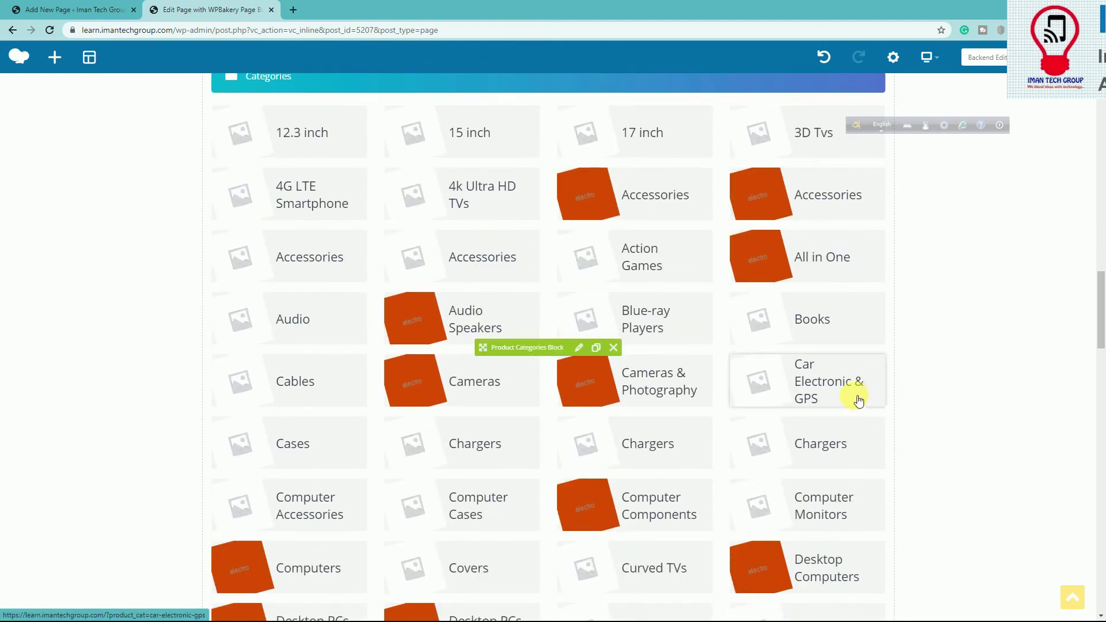
pyautogui.moveTo(1102, 333); pyautogui.dragTo(1102, 300)
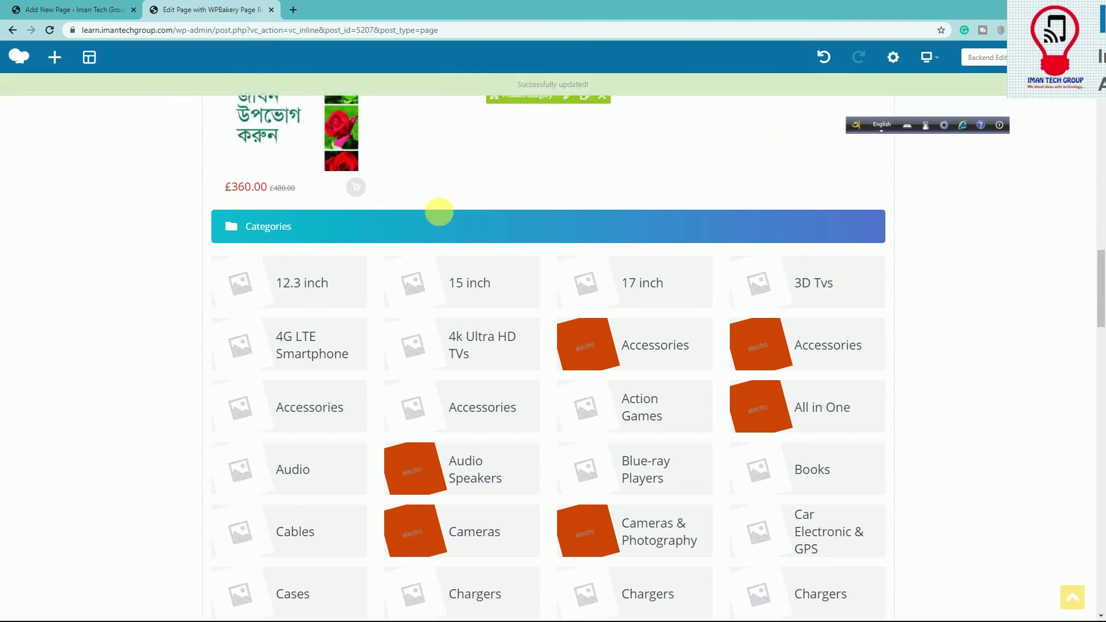
pyautogui.scroll(10, 441, 213)
pyautogui.scroll(10, 444, 217)
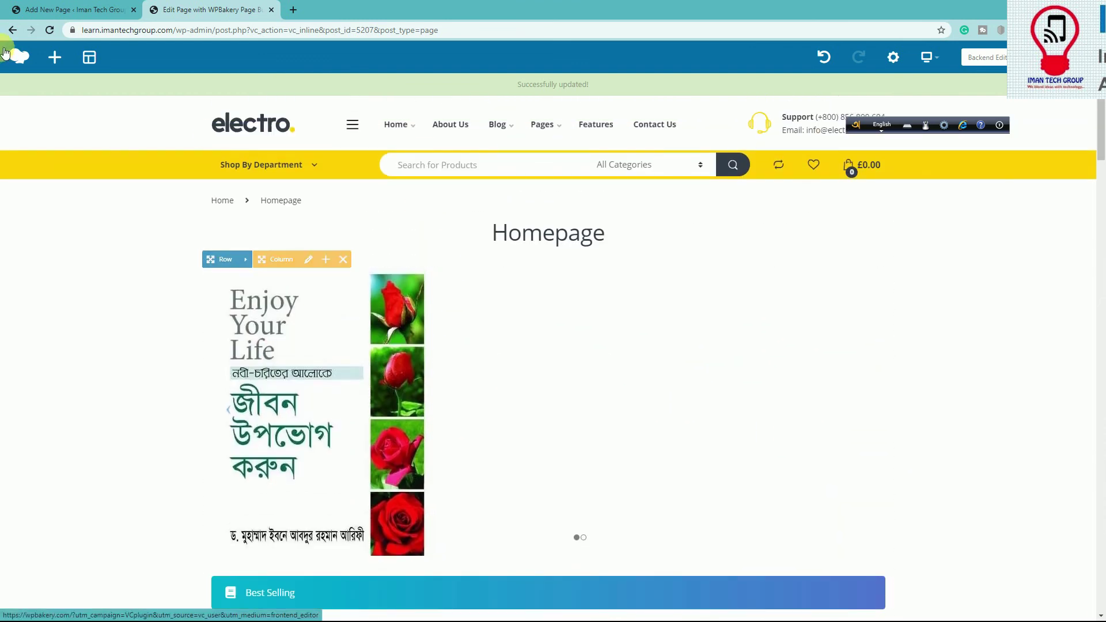
pyautogui.click(98, 8)
pyautogui.rightClick(1014, 183)
pyautogui.click(1018, 192)
pyautogui.click(328, 6)
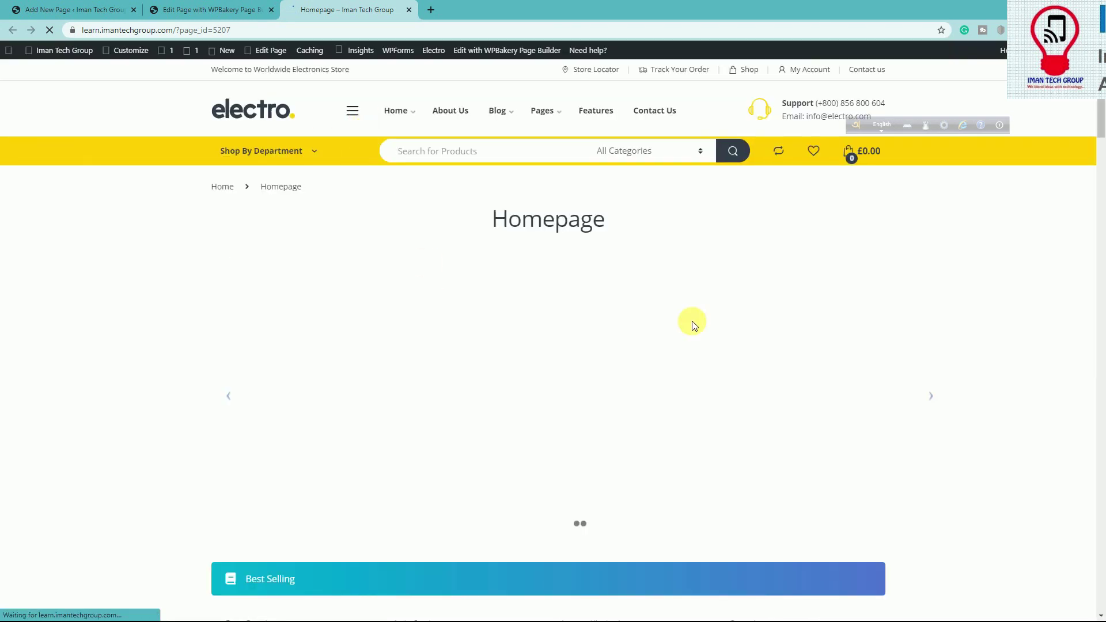
# Step: Open the published Homepage in the theme customizer and look over its carousel and Best Selling section
pyautogui.moveTo(1104, 136)
pyautogui.mouseDown()
pyautogui.moveTo(1102, 576)
pyautogui.moveTo(1102, 130)
pyautogui.mouseUp()
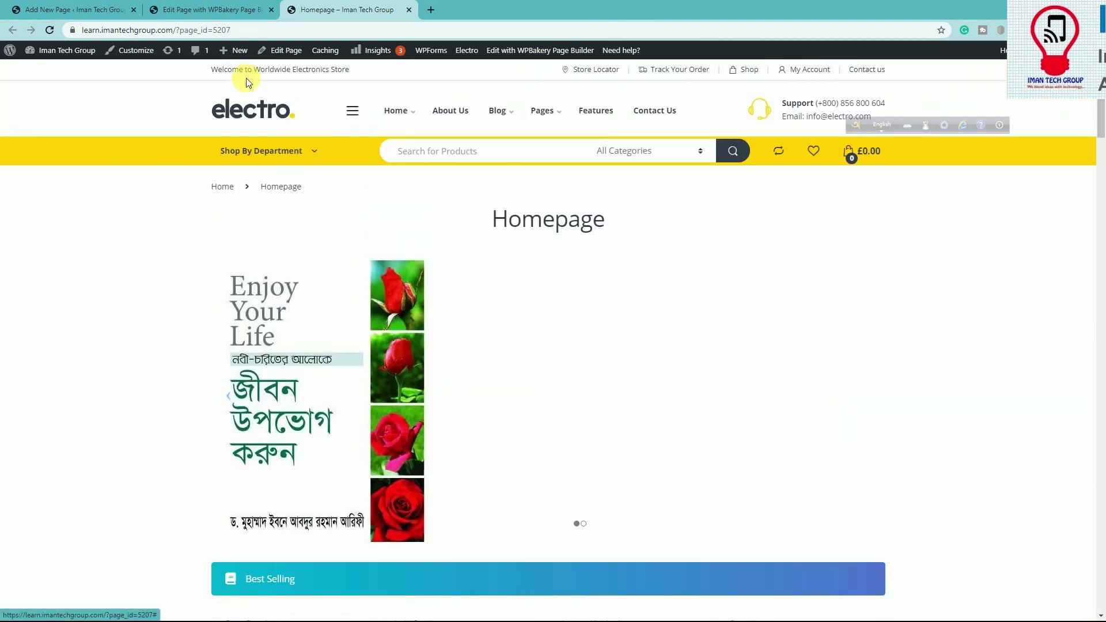
pyautogui.click(126, 51)
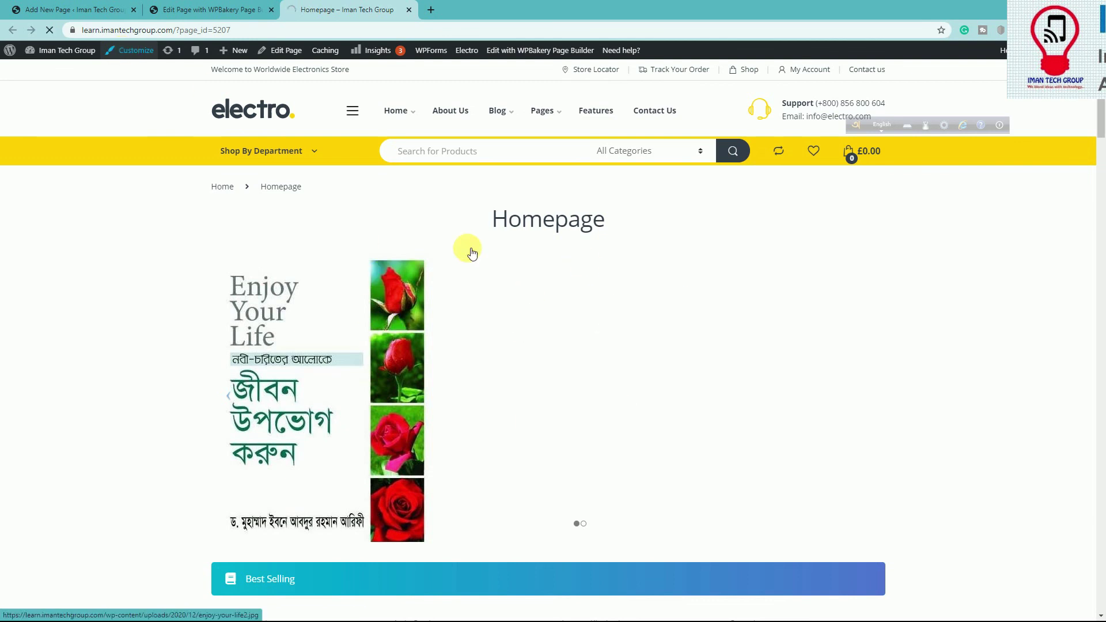
pyautogui.scroll(-6, 954, 344)
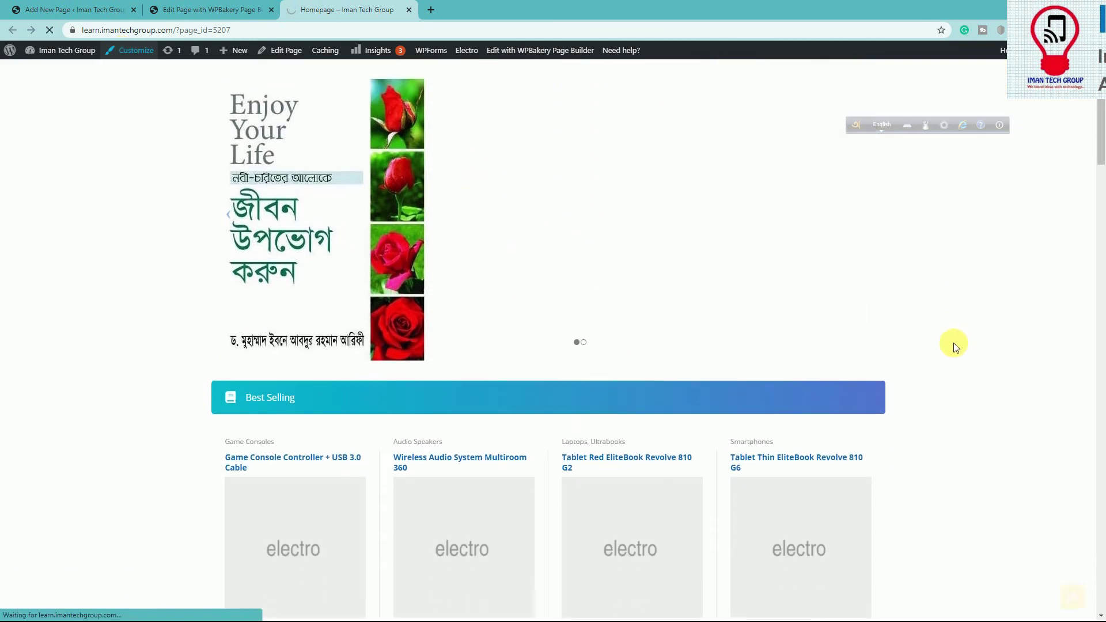
pyautogui.scroll(-3, 1008, 317)
pyautogui.moveTo(1105, 199); pyautogui.dragTo(1105, 436)
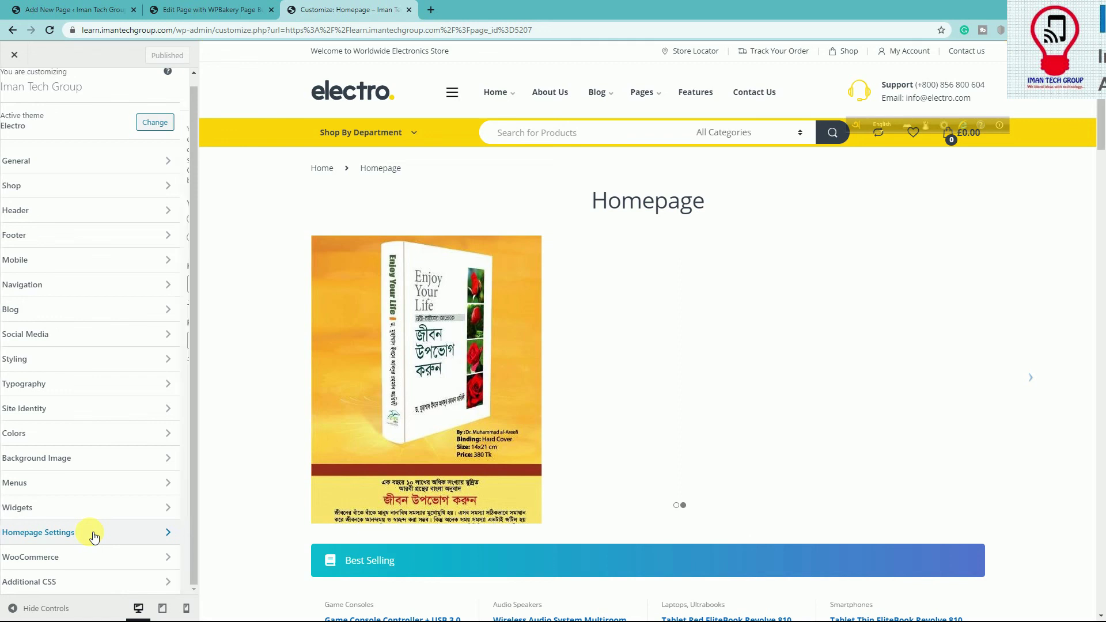
# Step: In the customizer's homepage settings, choose Homepage as the site's static front page and publish the change
pyautogui.click(94, 534)
pyautogui.click(26, 284)
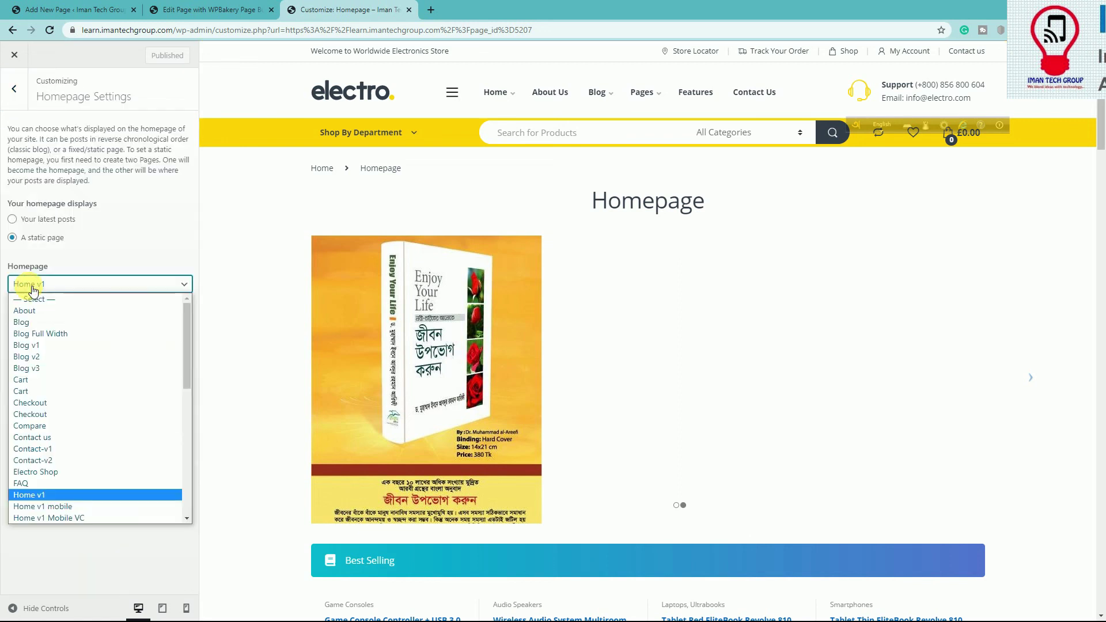
pyautogui.scroll(-6, 52, 481)
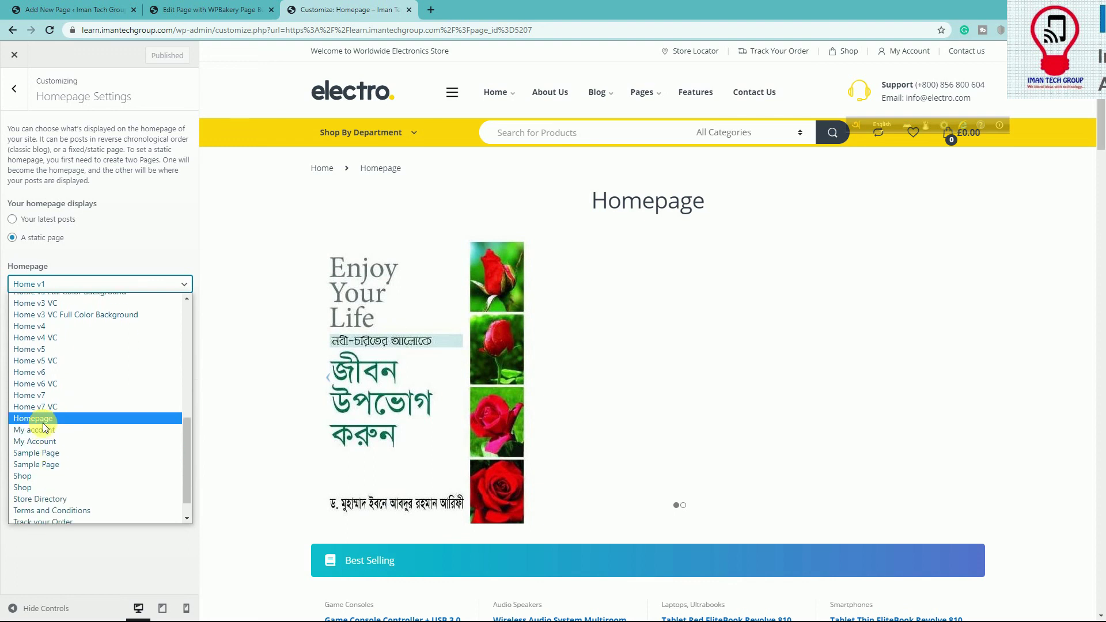
pyautogui.click(43, 420)
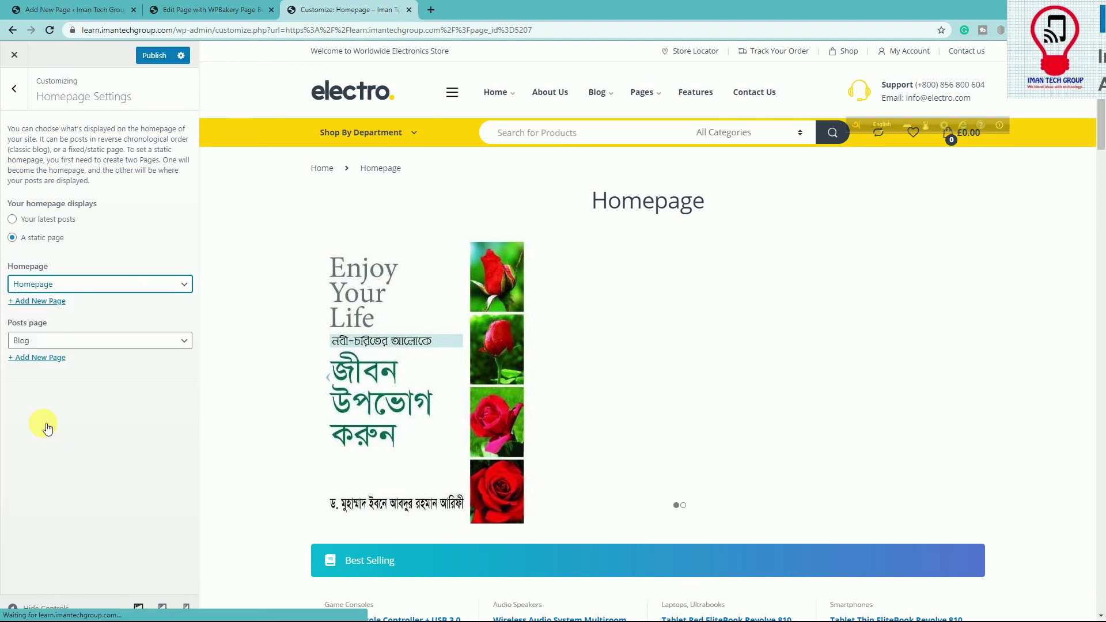
pyautogui.click(154, 57)
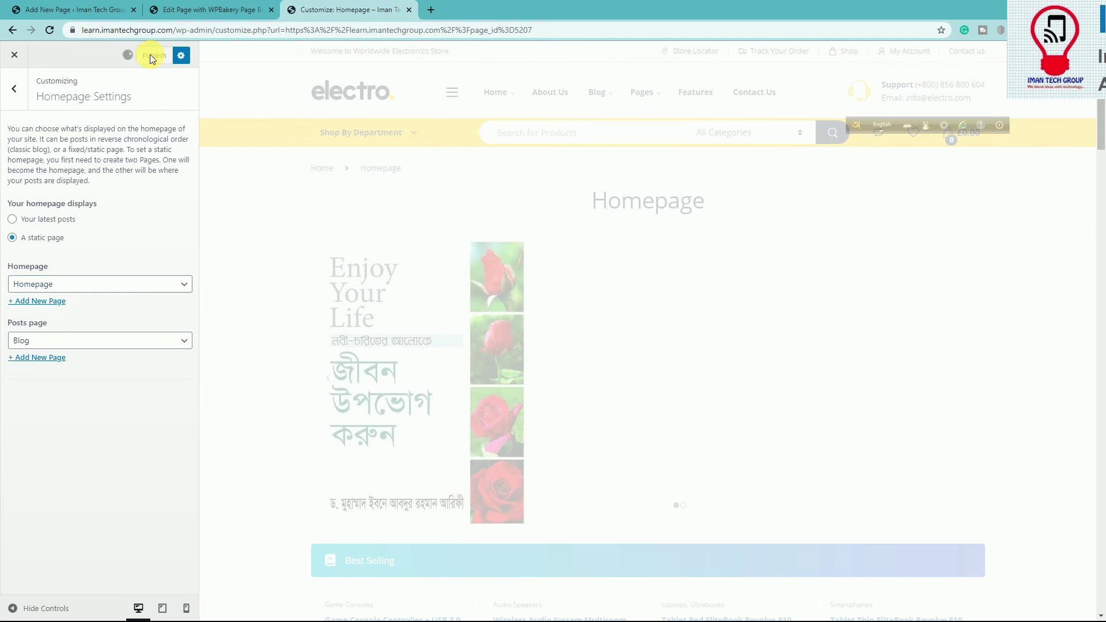